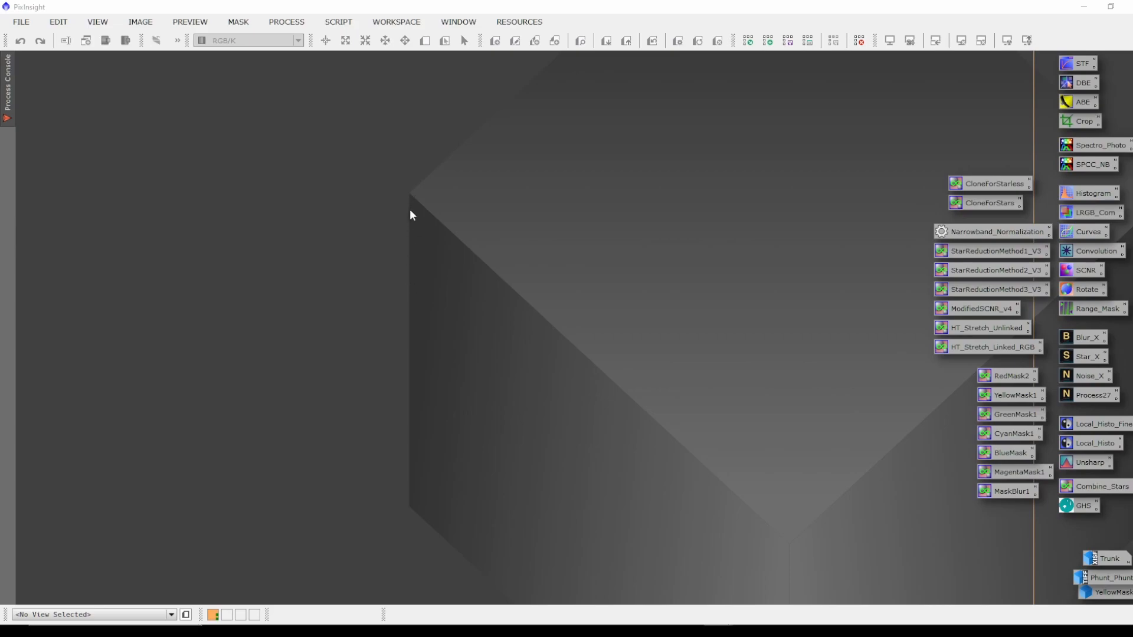
Open the image file masterLight_BIN-1_6252x4176_EXPOSURE-300.00s_FILTER-NoFilter_RGB_drizzle_1x_autocrop.xisf from Astro Stuff > Trunk2 > master.
double_click(229, 204)
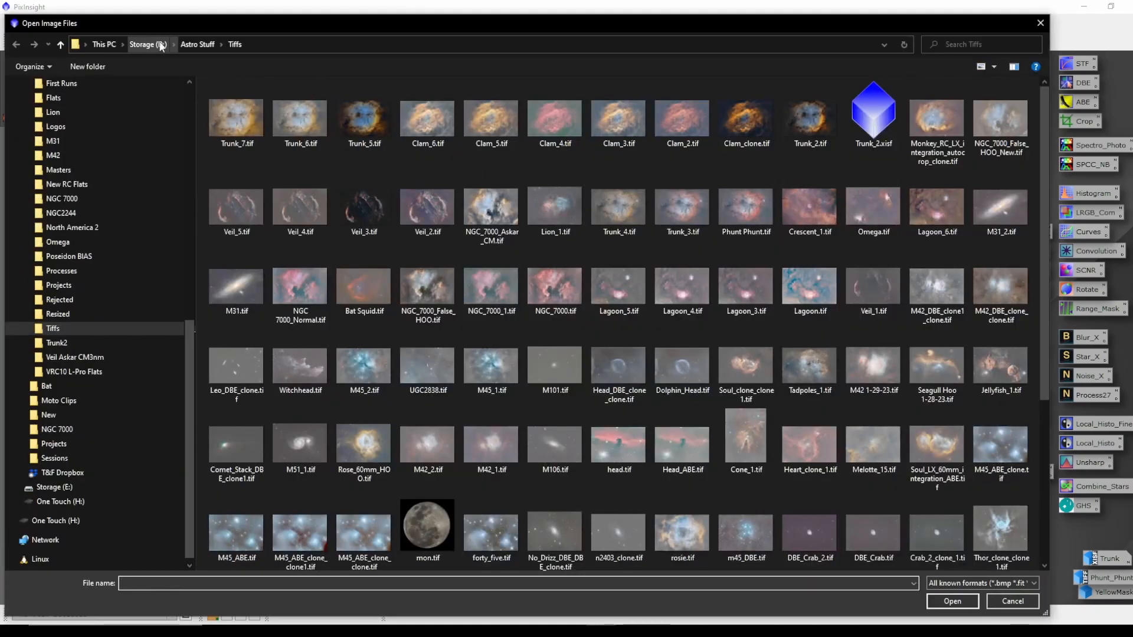
left_click(188, 45)
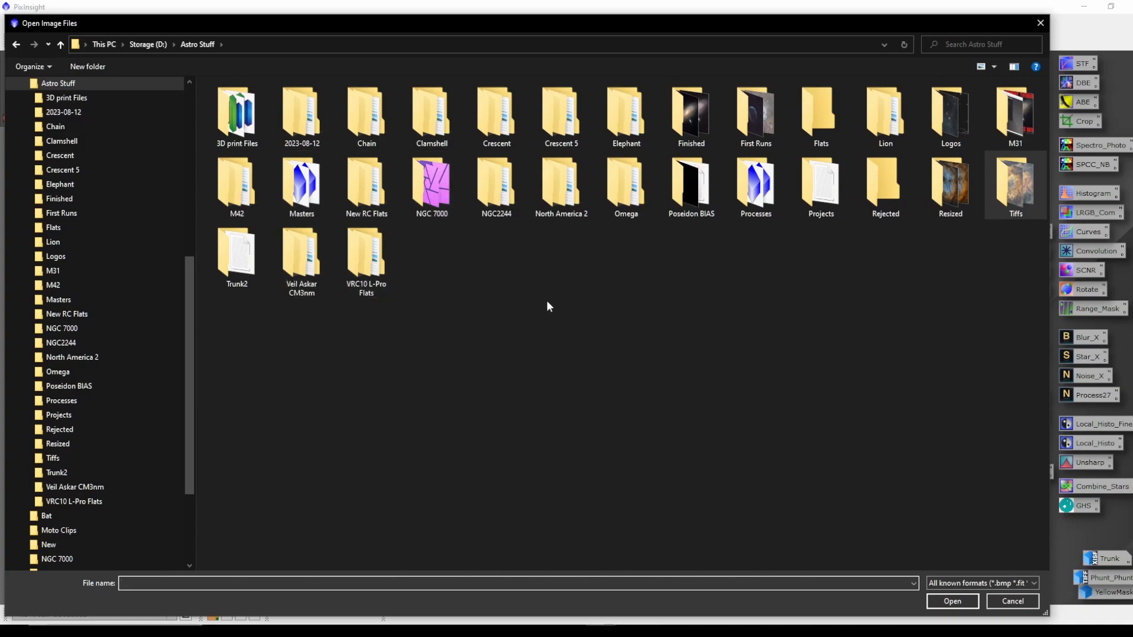
double_click(232, 254)
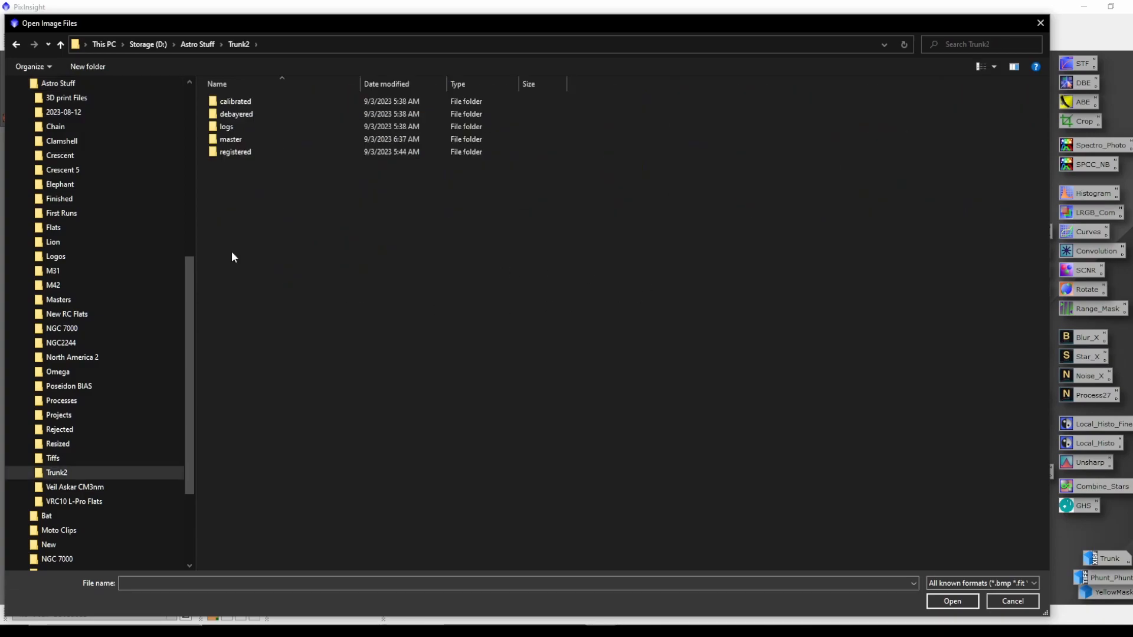
double_click(256, 139)
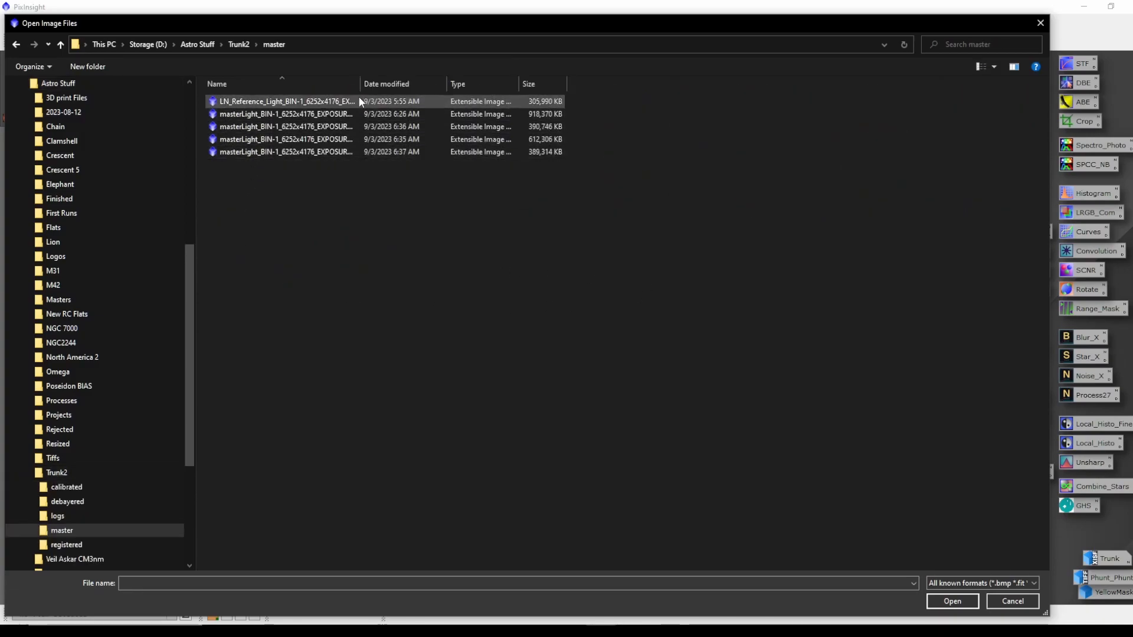
left_click_drag(360, 83, 528, 84)
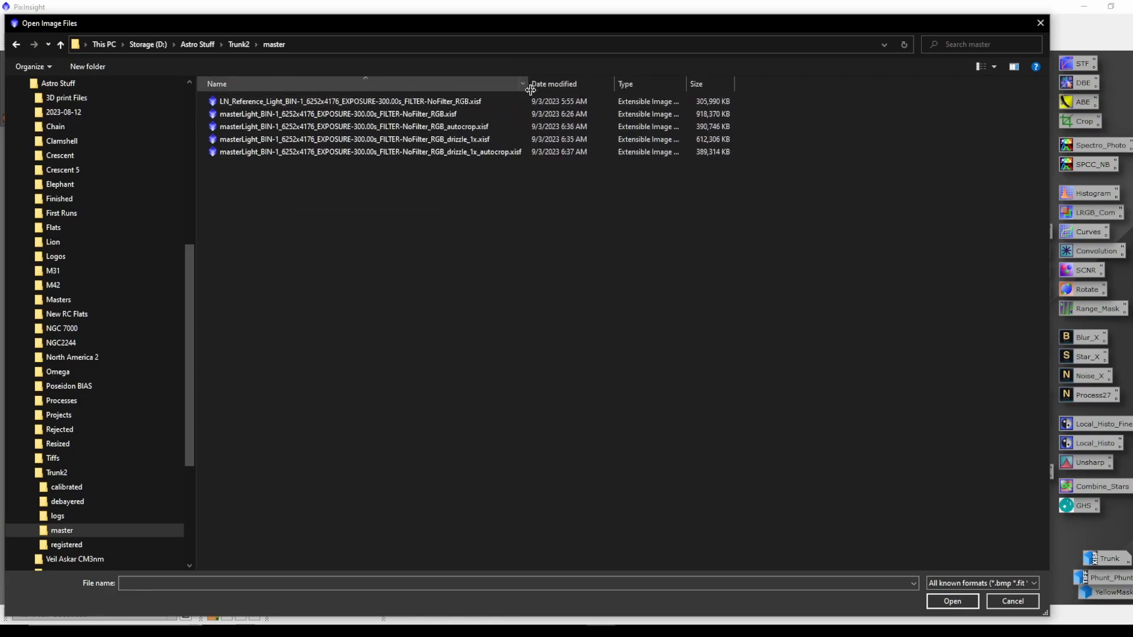
double_click(413, 151)
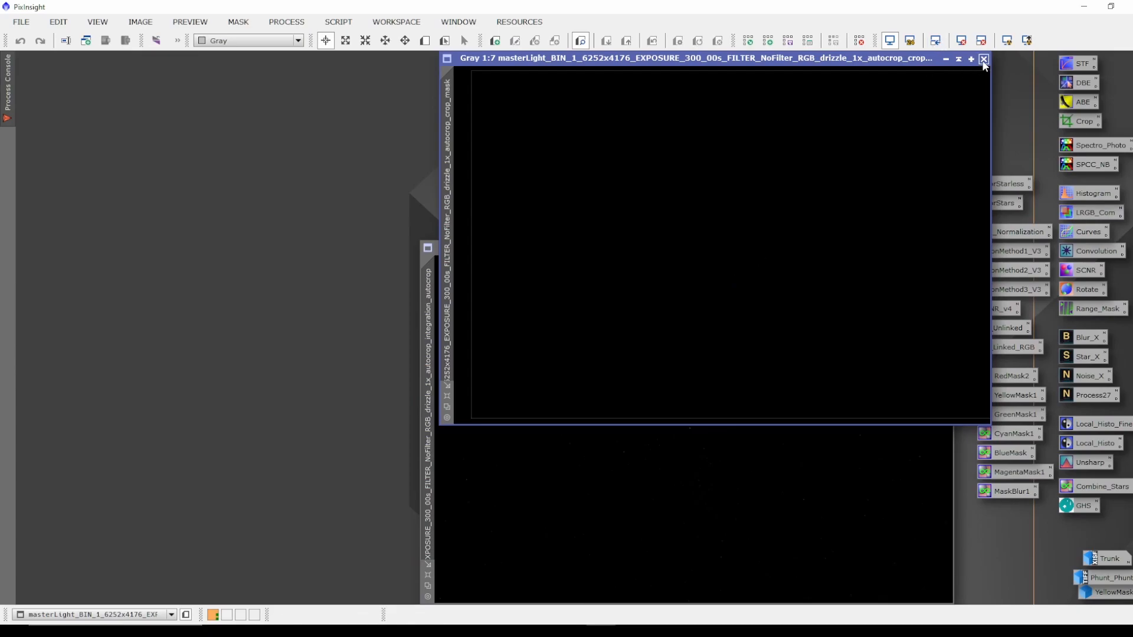
Close the accompanying crop mask image and reposition the opened master light window.
left_click(983, 59)
left_click_drag(732, 247, 450, 80)
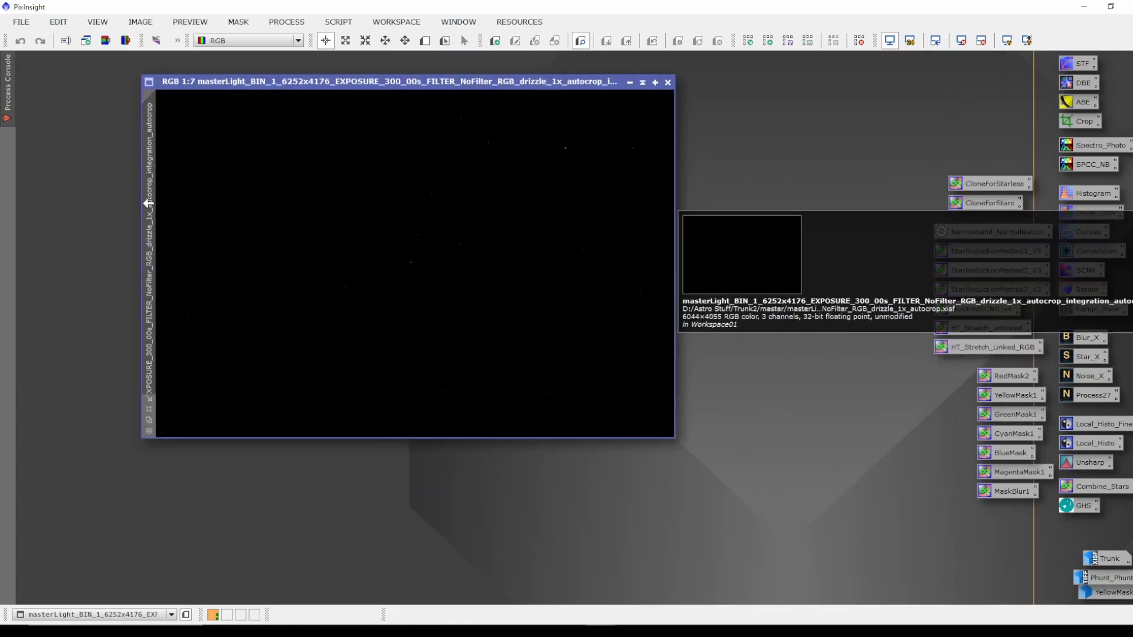
Rename the image identifier of the master light to Trunk_1.
double_click(149, 244)
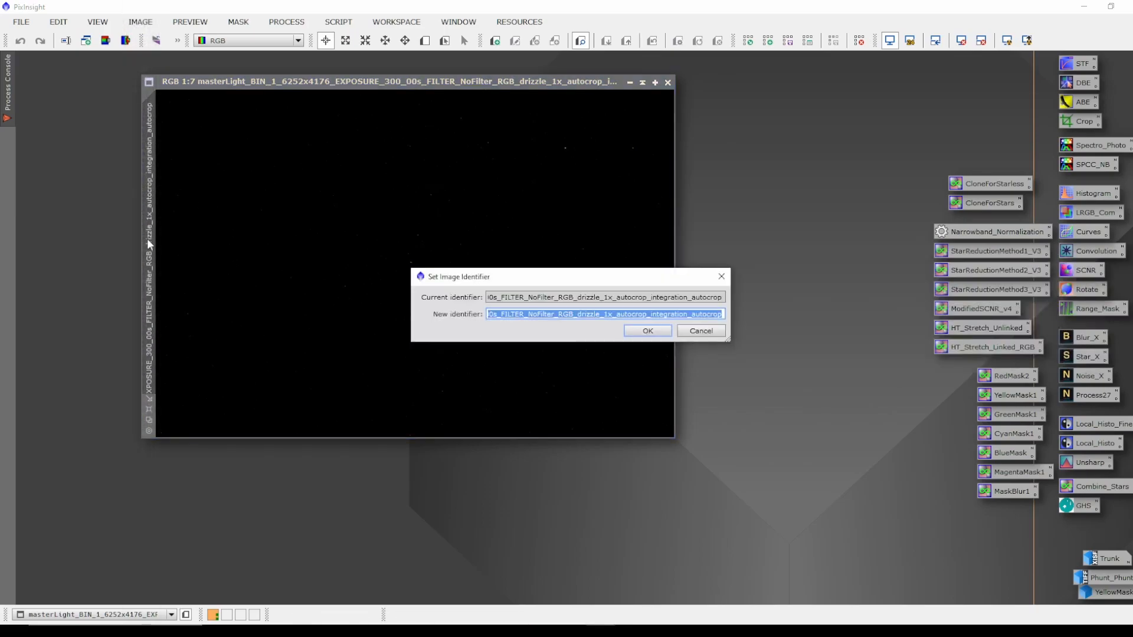
type("Trunk_1")
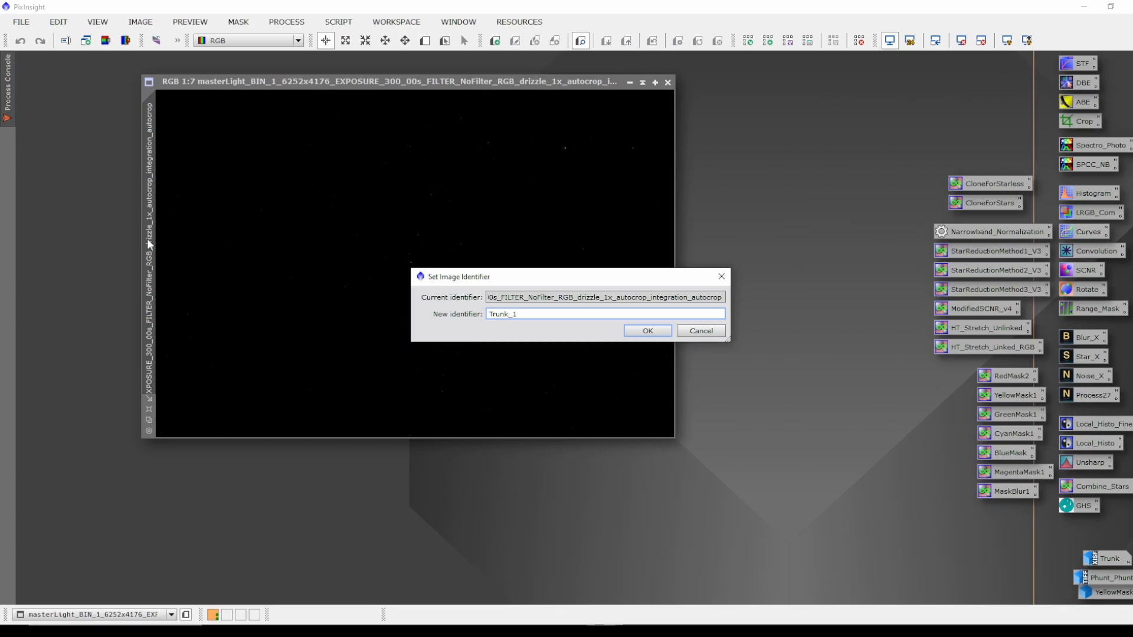
key("Return")
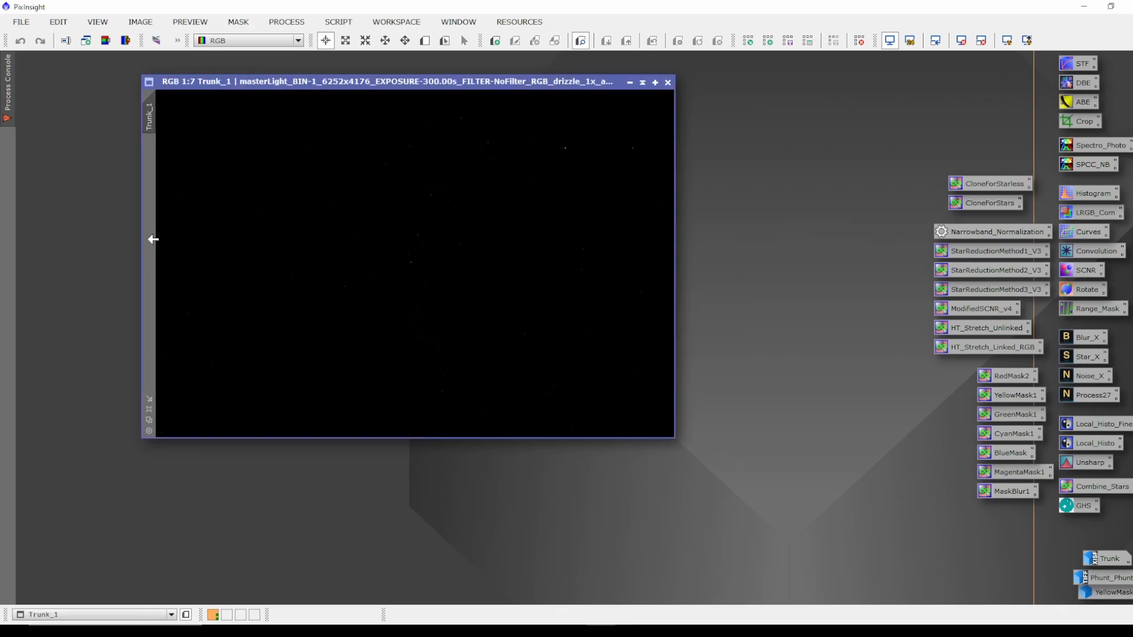
Open the saved Trunk image icon to view the earlier result, then iconize it again.
double_click(1103, 560)
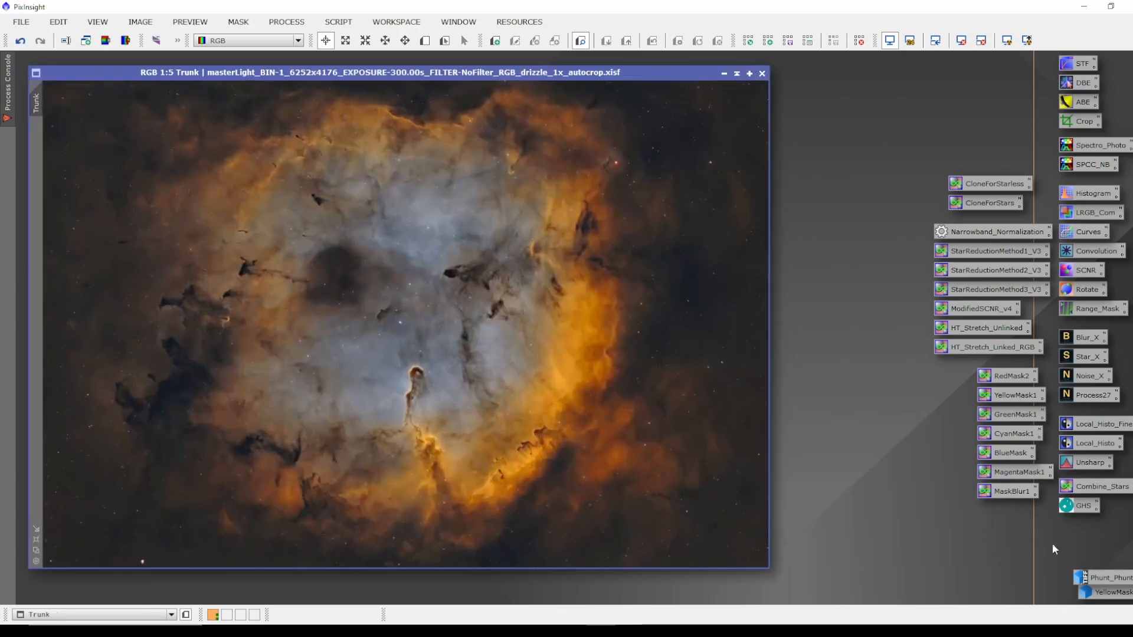
left_click(725, 73)
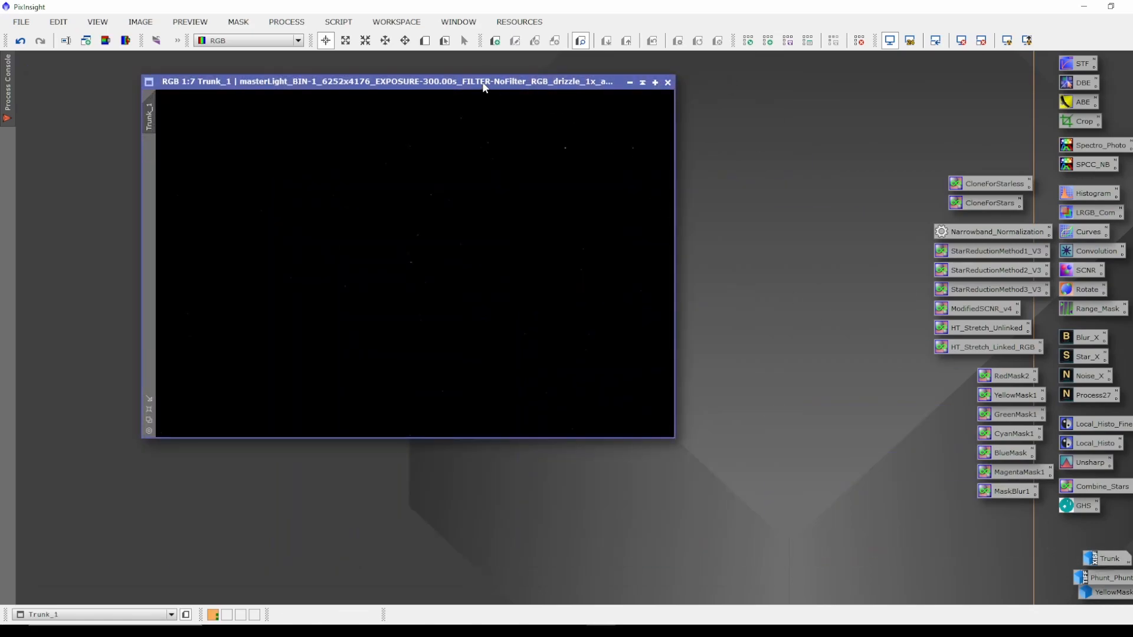
left_click_drag(483, 86, 419, 81)
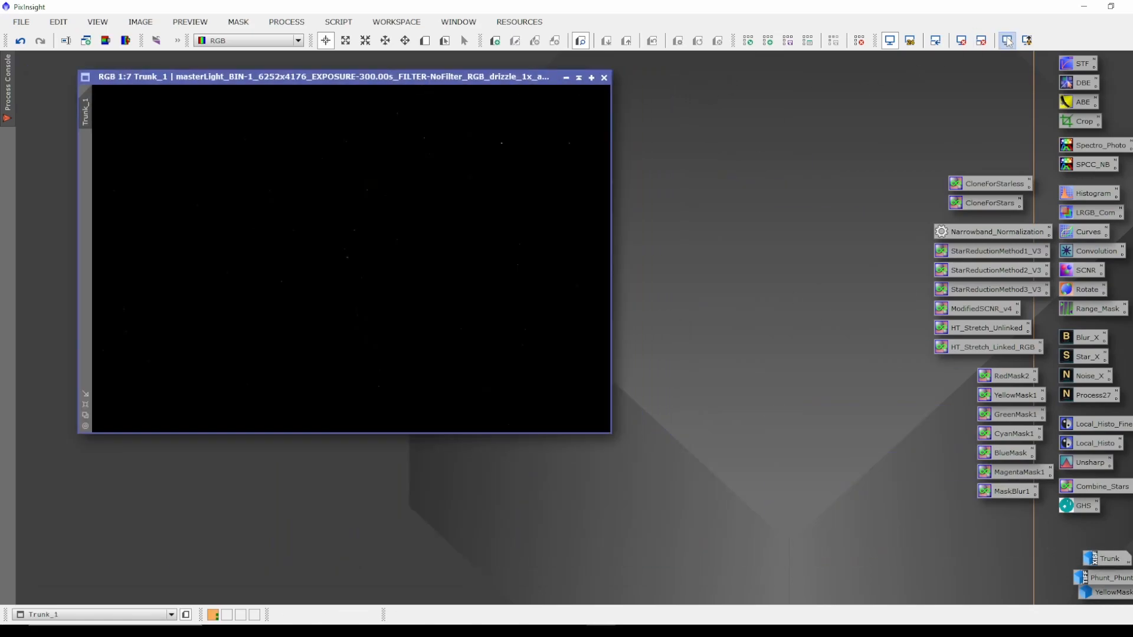
Apply an STF AutoStretch to the Trunk_1 image.
double_click(1080, 64)
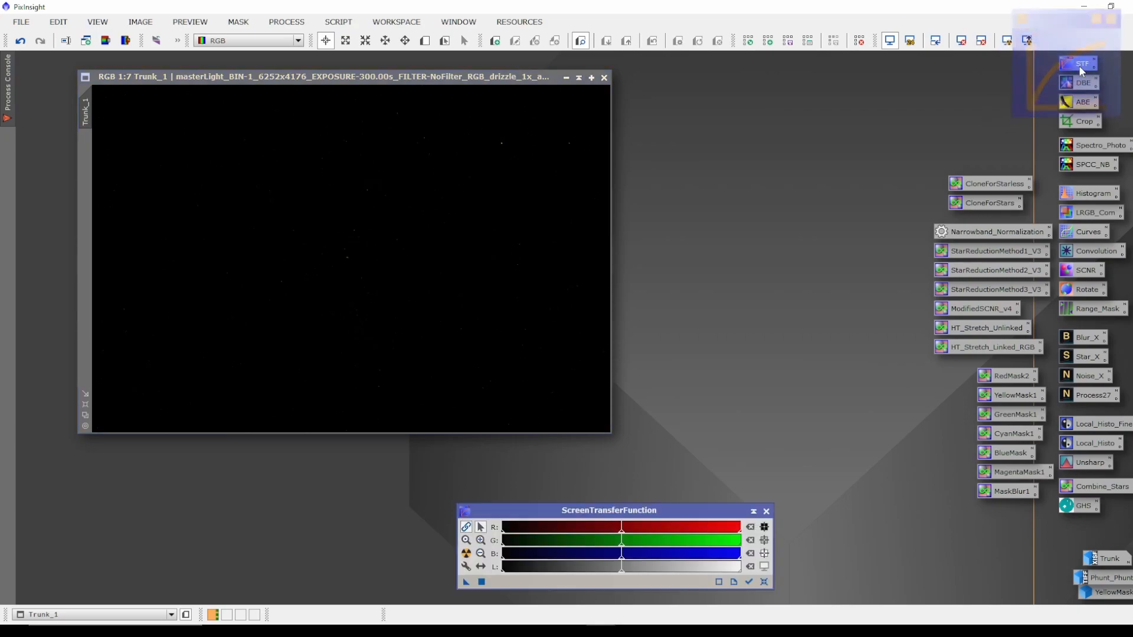
left_click(766, 511)
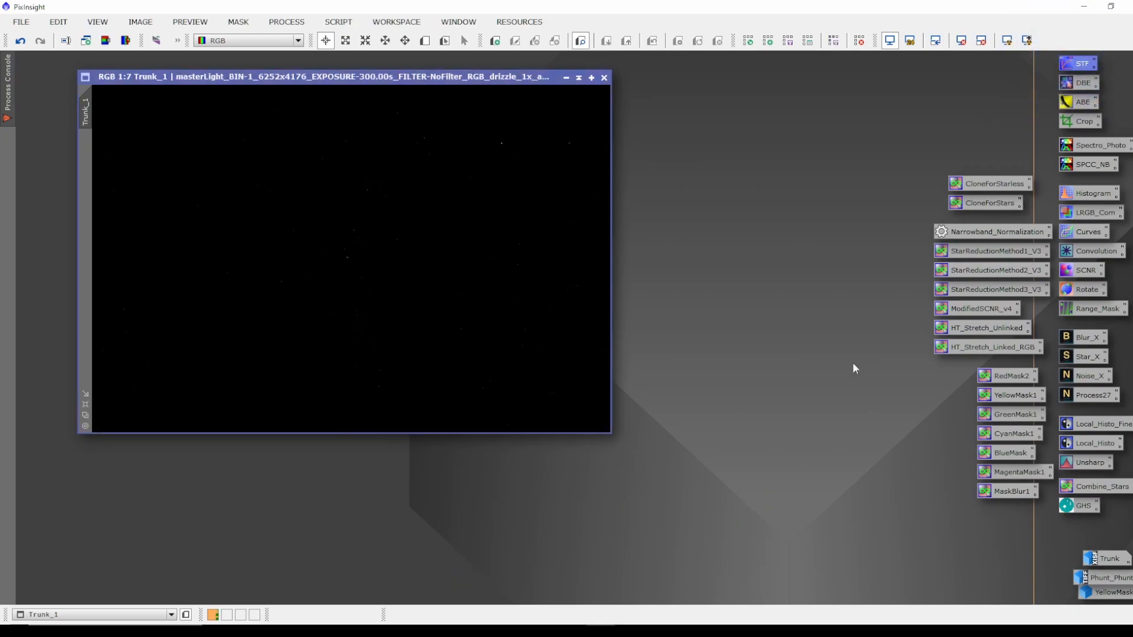
left_click(1007, 42)
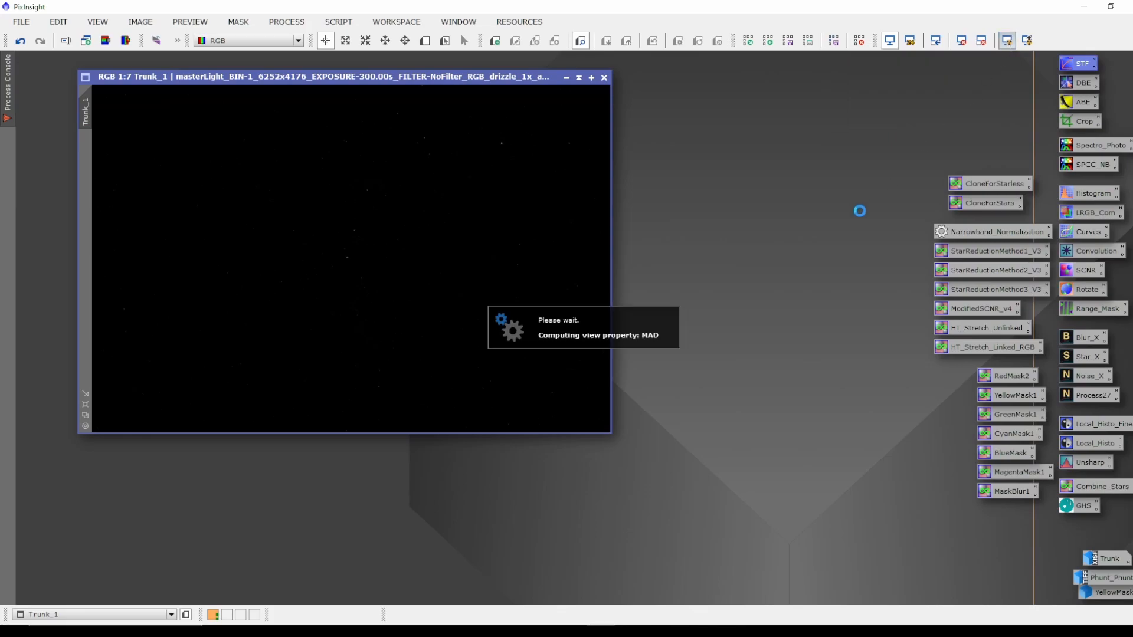
left_click_drag(371, 77, 348, 108)
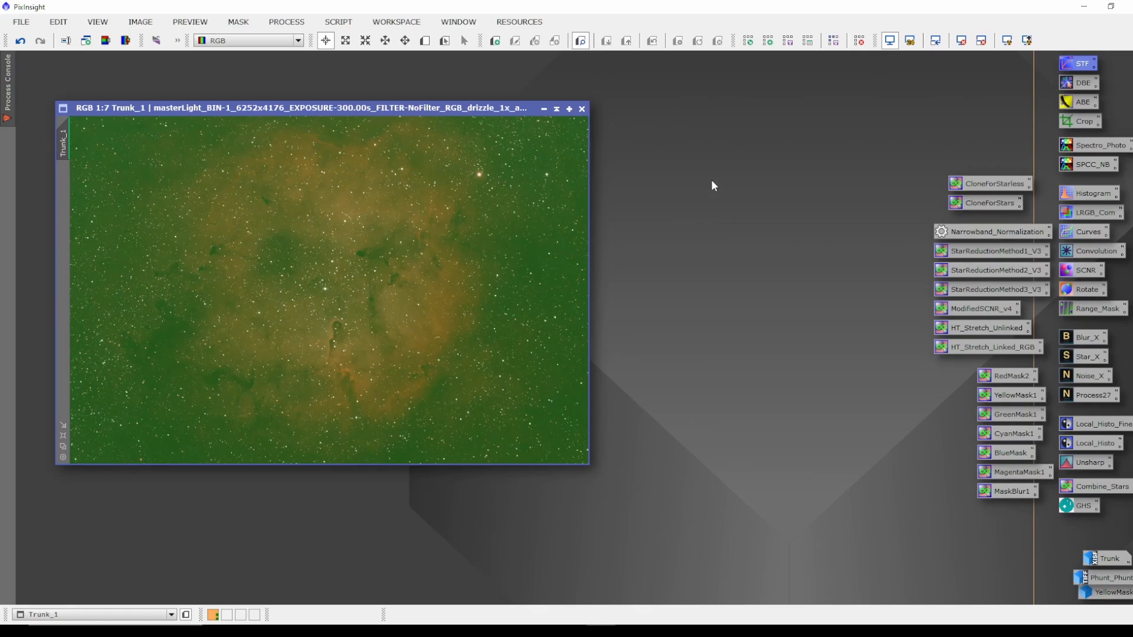
left_click_drag(392, 112, 389, 92)
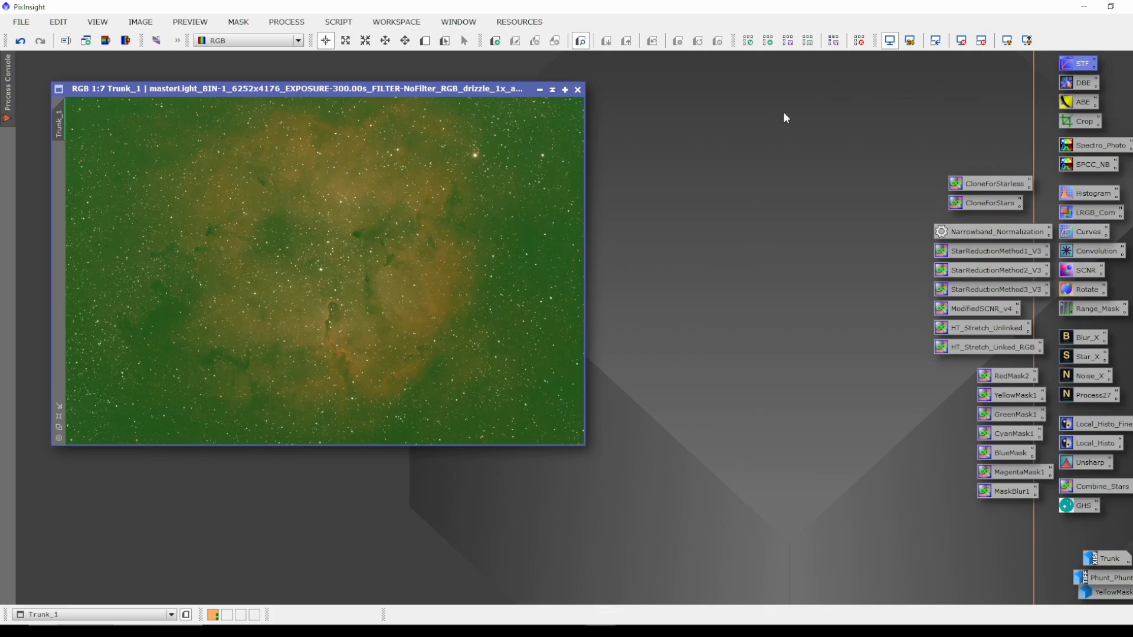
left_click_drag(345, 86, 328, 73)
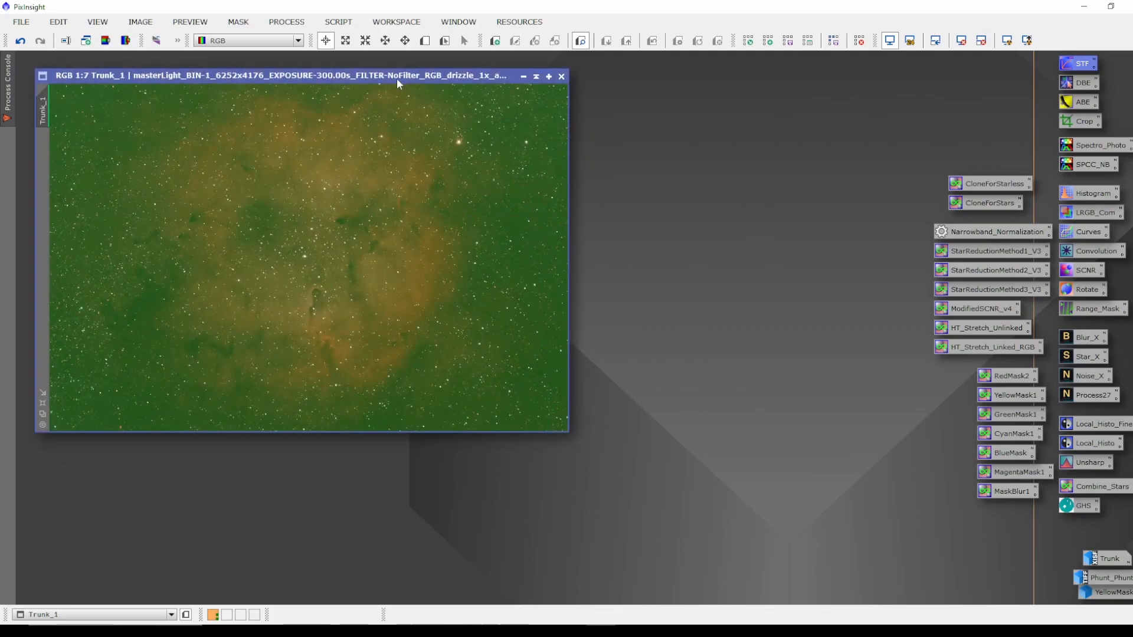
left_click_drag(397, 76, 400, 79)
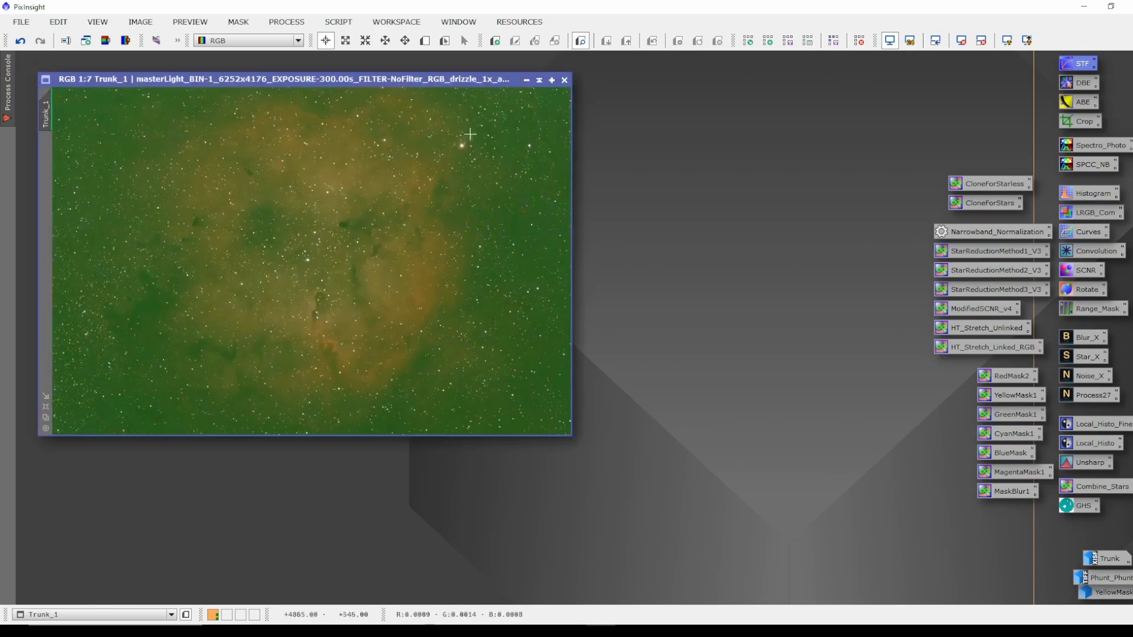
Run DynamicBackgroundExtraction on Trunk_1 with the generated samples and Division correction, then close the tool.
double_click(1076, 83)
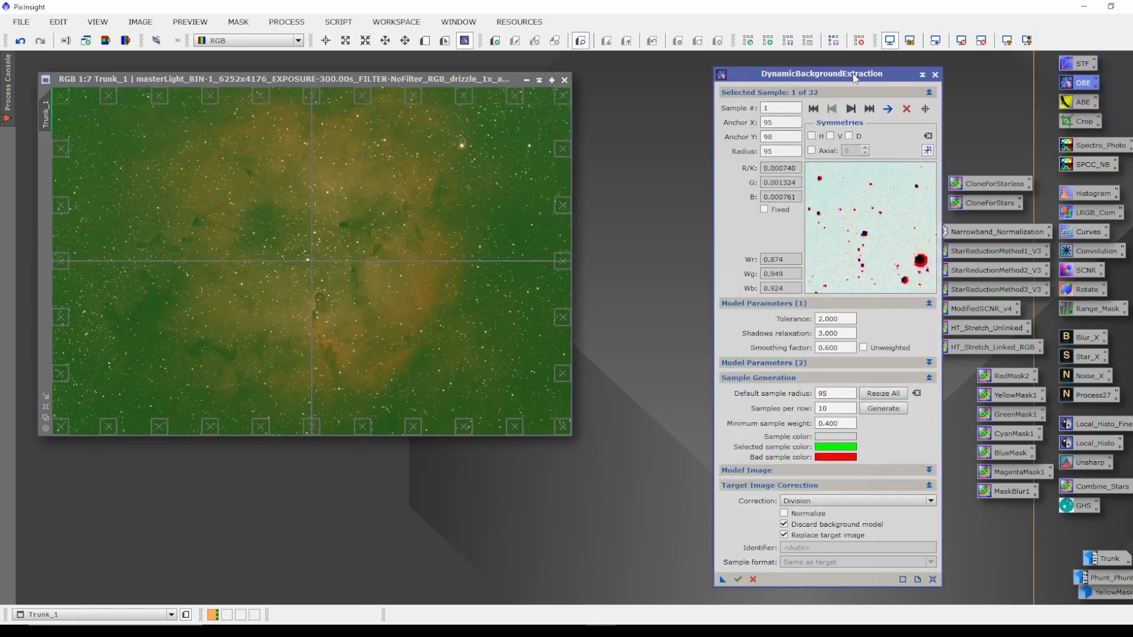
left_click_drag(853, 77, 851, 74)
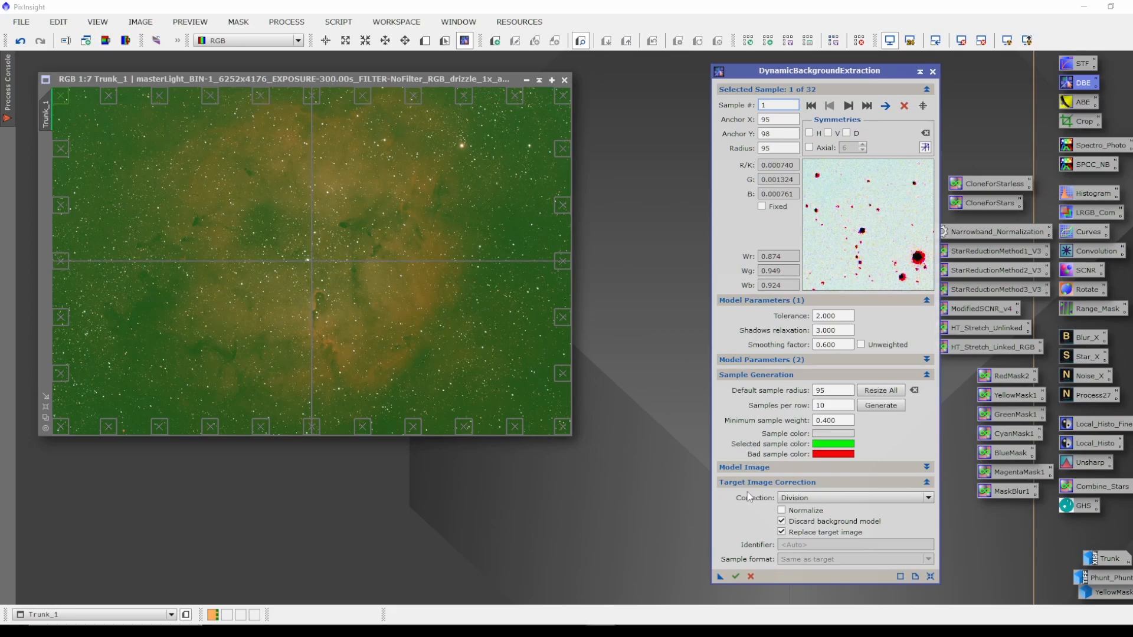
left_click(736, 577)
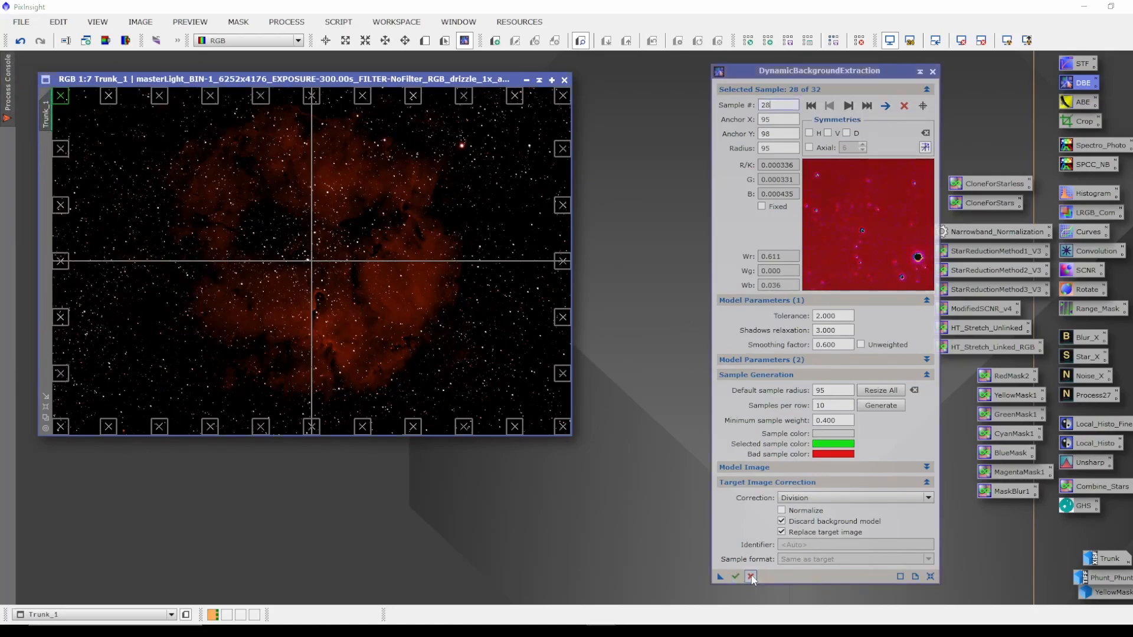
left_click(751, 577)
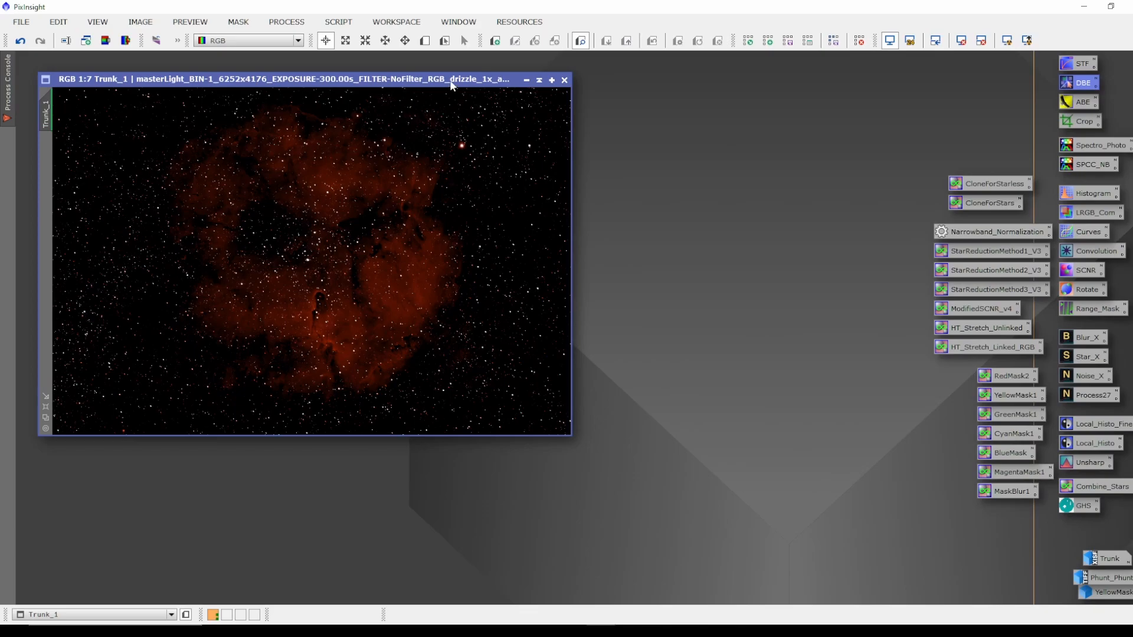
left_click_drag(451, 83, 446, 71)
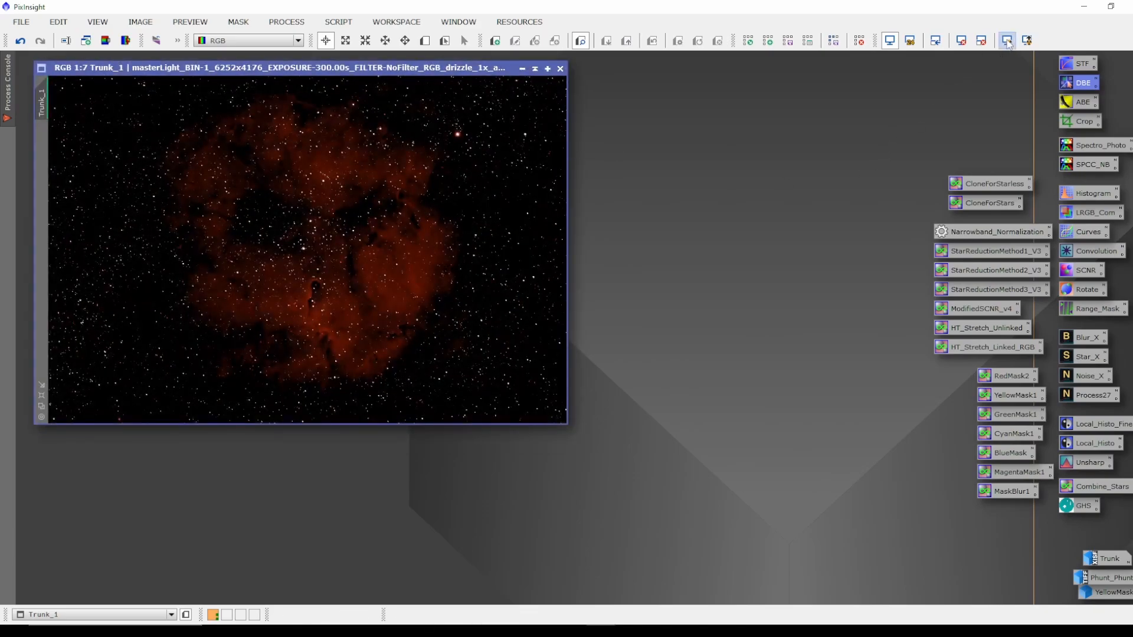
Reset the screen stretch on Trunk_1 and reapply the STF AutoStretch.
left_click(961, 41)
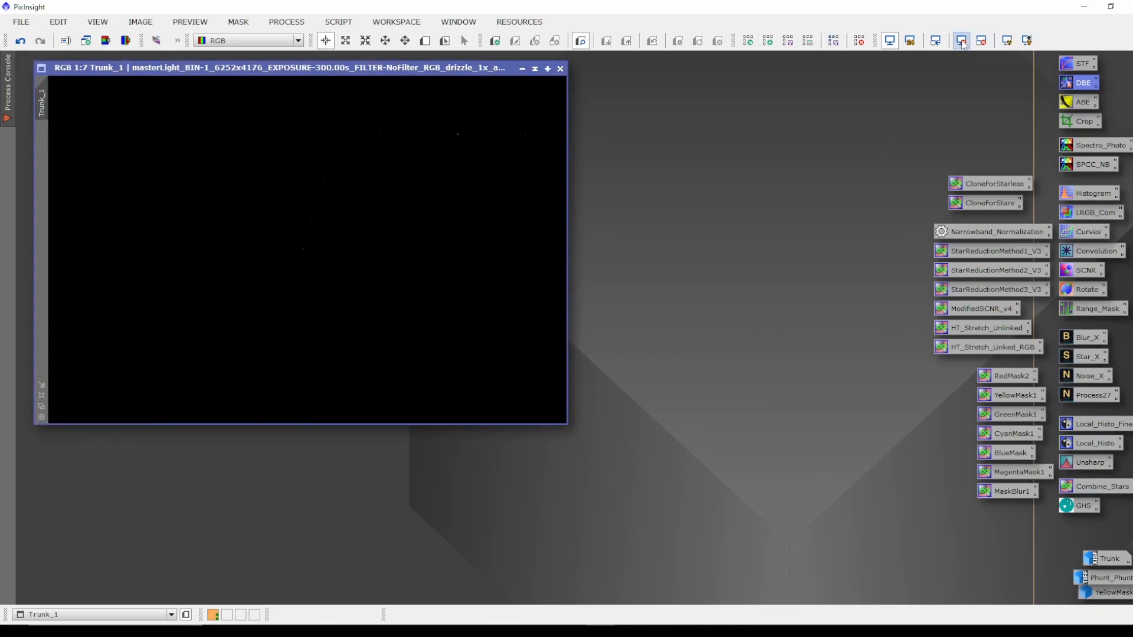
left_click(1007, 40)
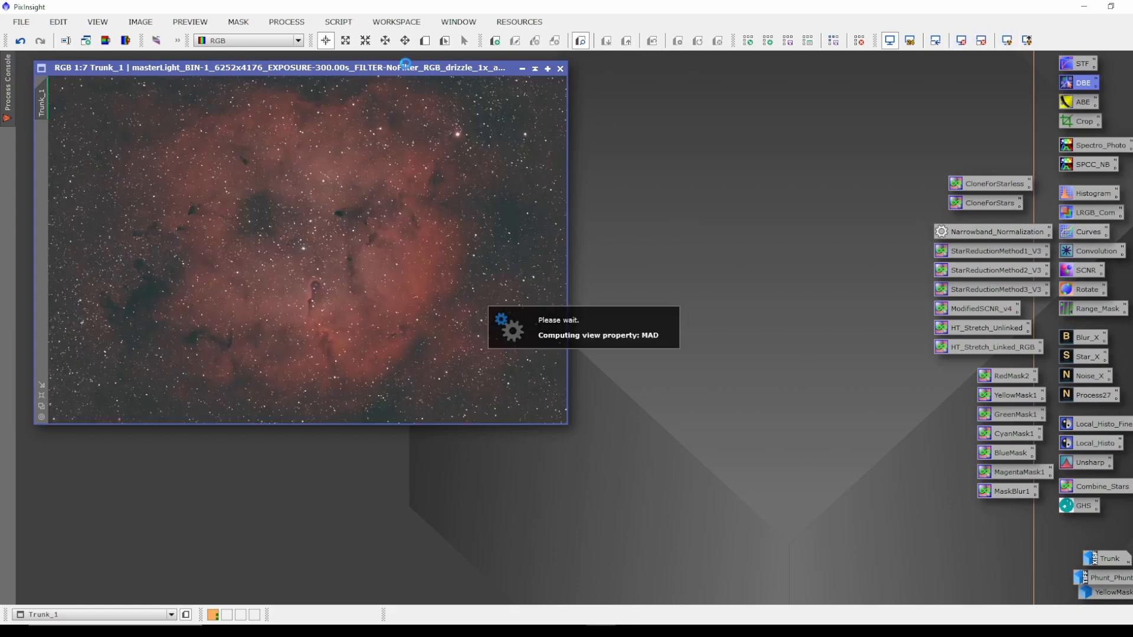
left_click_drag(406, 67, 417, 80)
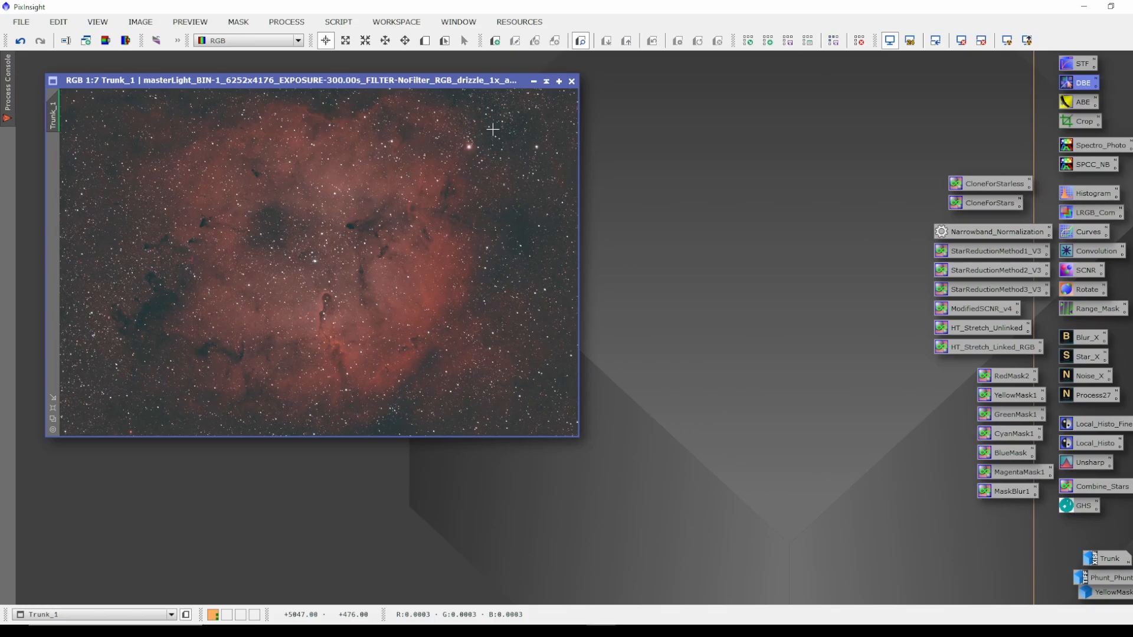
Zoom into Trunk_1 to inspect the stars and background, then zoom back out.
scroll(469, 145, "up", 5)
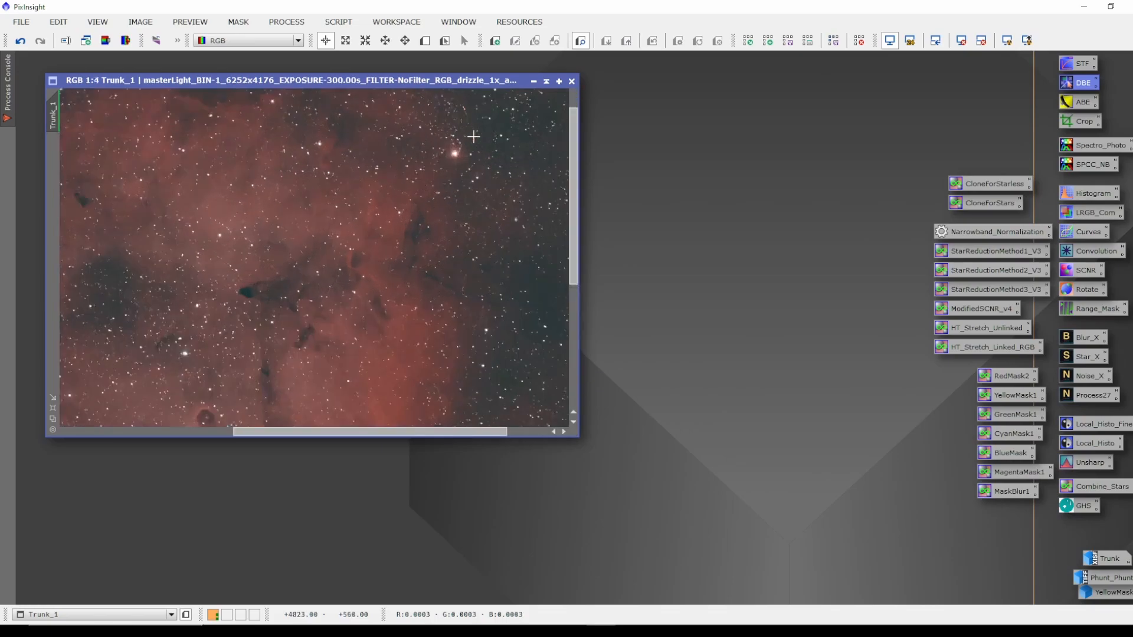
scroll(457, 149, "up", 3)
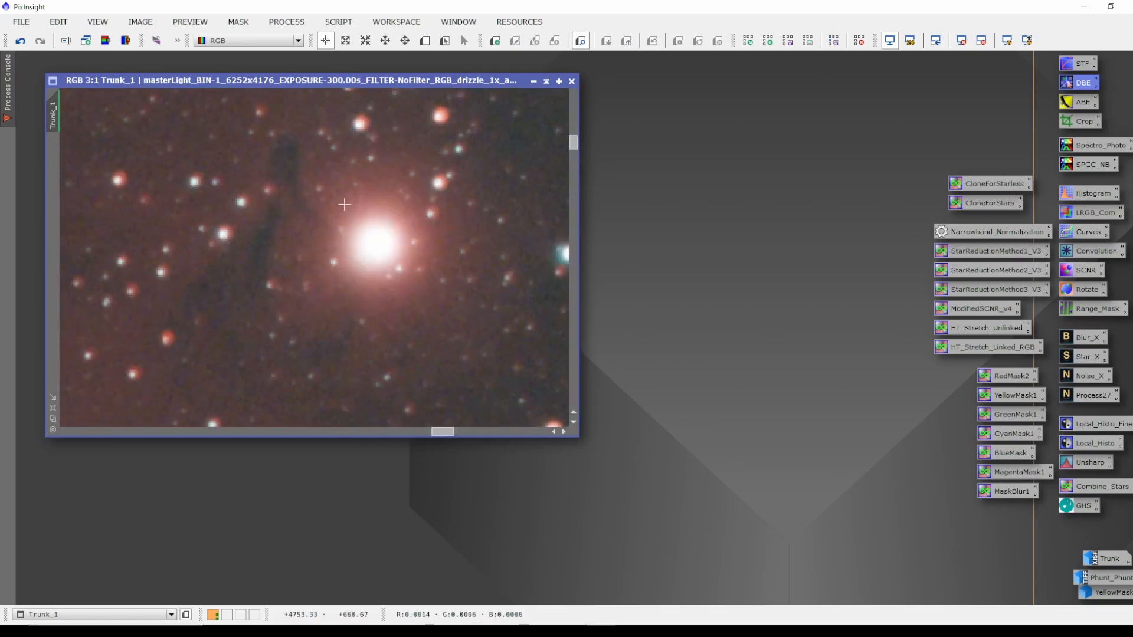
scroll(395, 229, "down", 7)
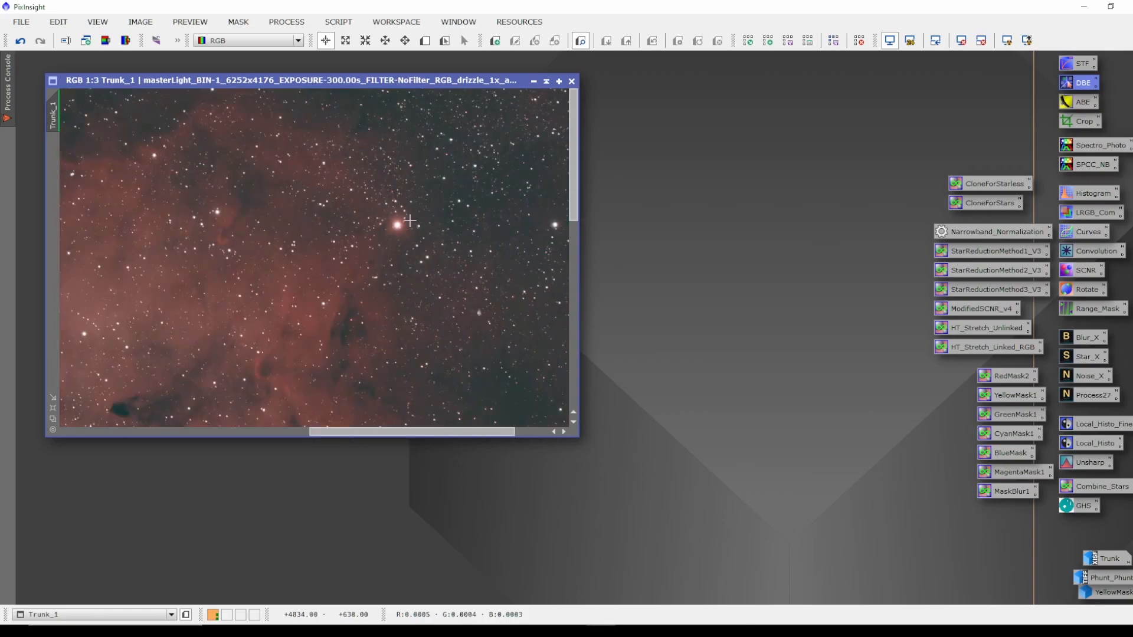
scroll(417, 197, "down", 1)
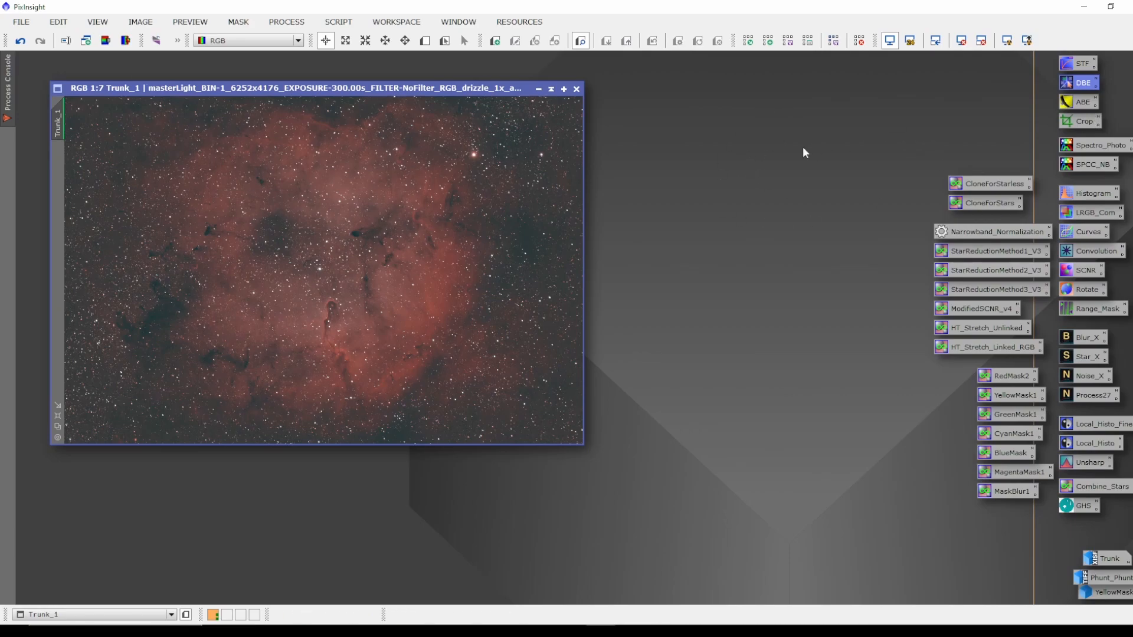
Run SpectrophotometricColorCalibration on Trunk_1 with Average Spiral Galaxy white reference and Sony CMOS Opt. L-Ultimate filters, then close the graphs and tool.
left_click(1080, 168)
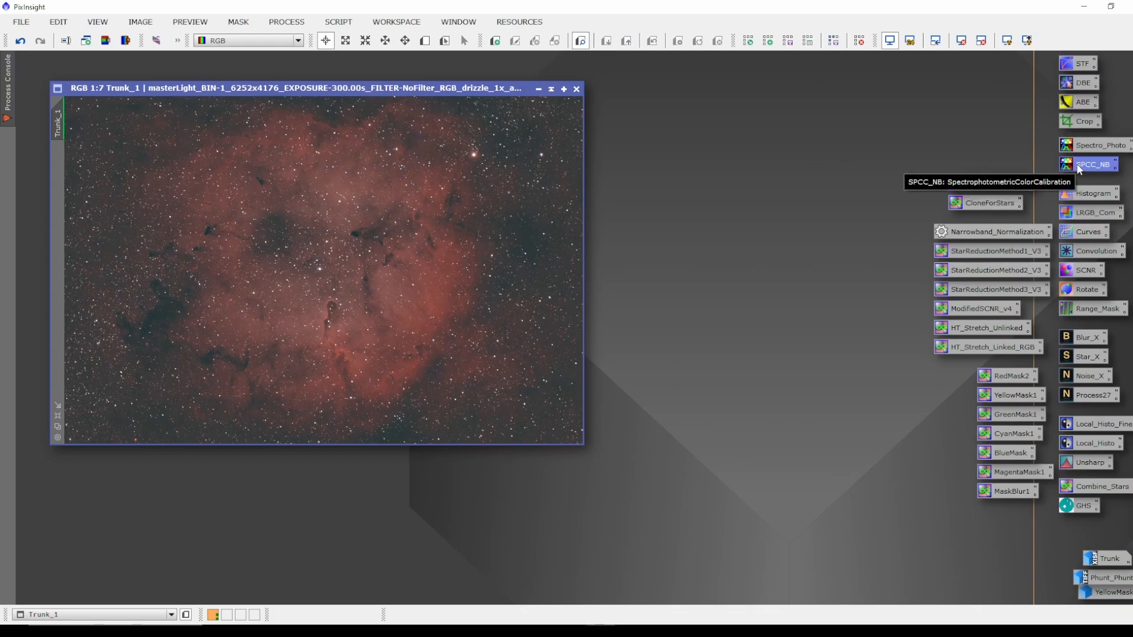
double_click(1095, 165)
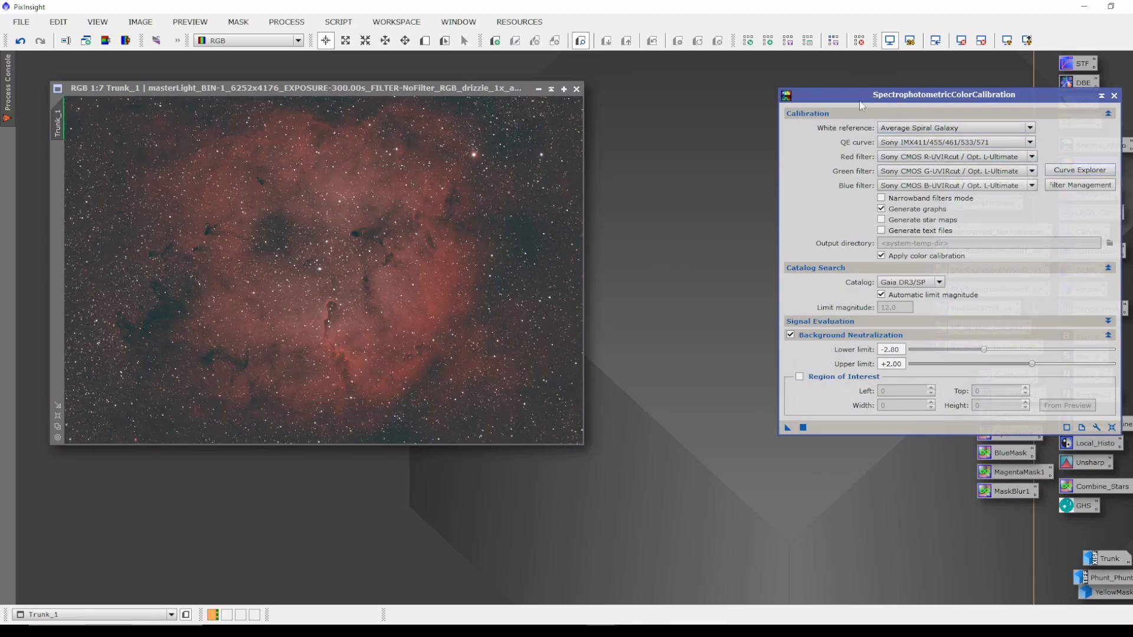
left_click_drag(855, 91, 841, 91)
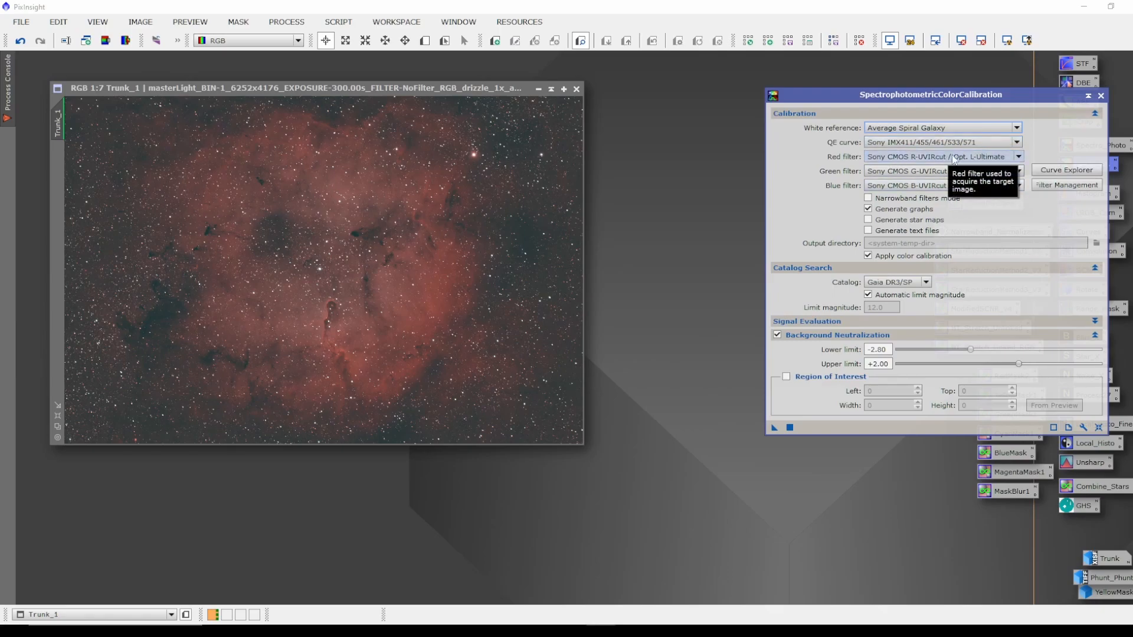
left_click(1019, 158)
left_click(1019, 157)
left_click(1018, 158)
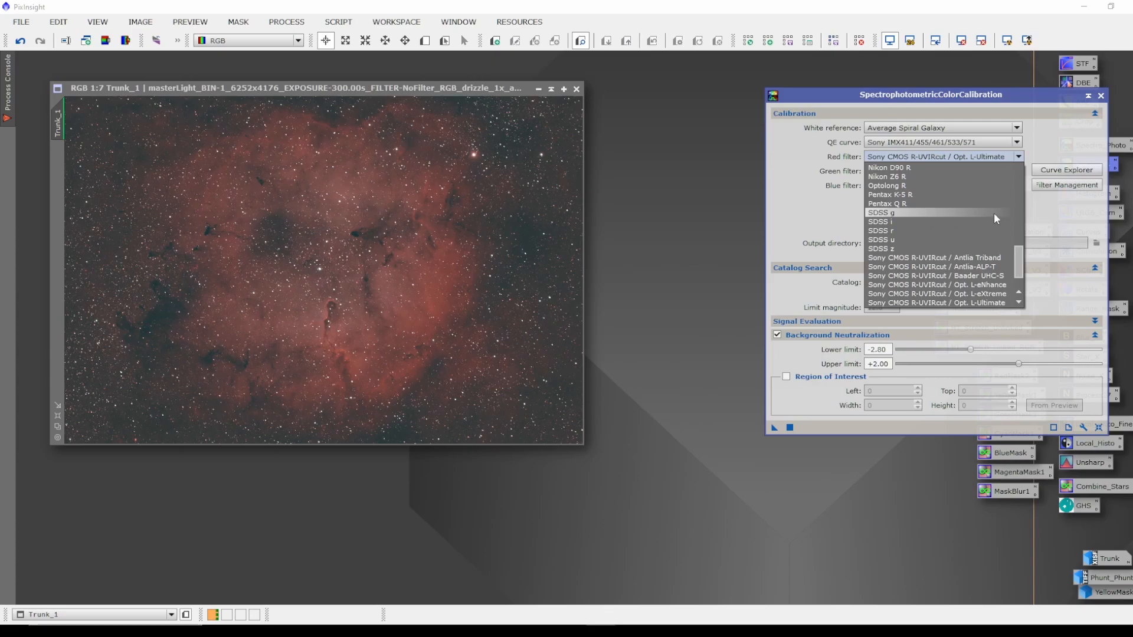
scroll(994, 212, "down", 2)
scroll(996, 218, "up", 10)
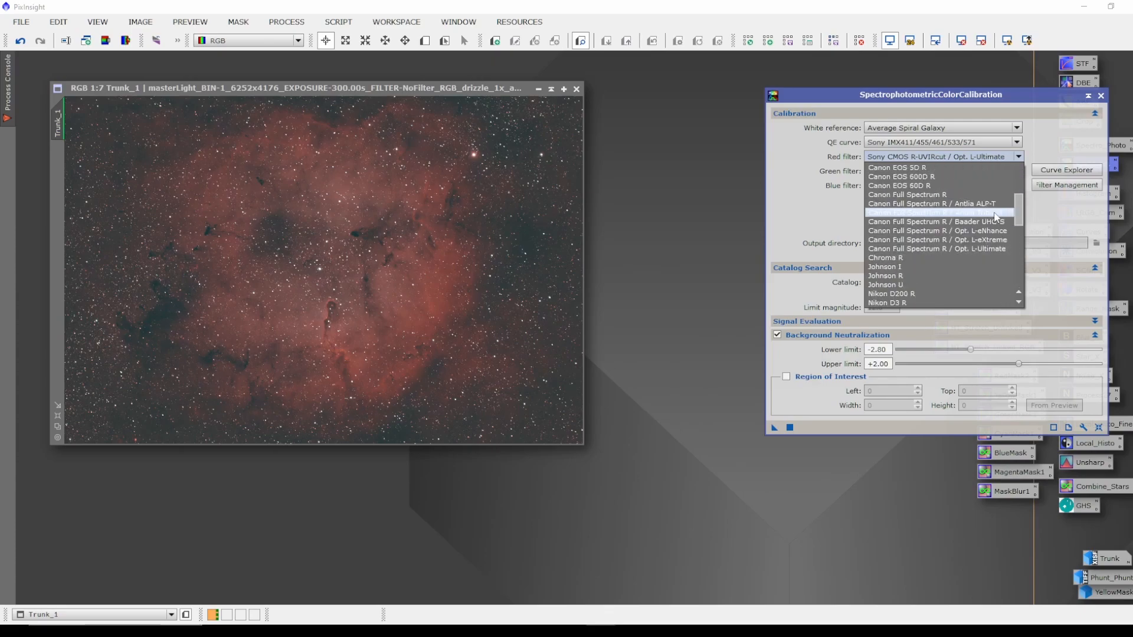
scroll(996, 217, "up", 5)
left_click(1020, 157)
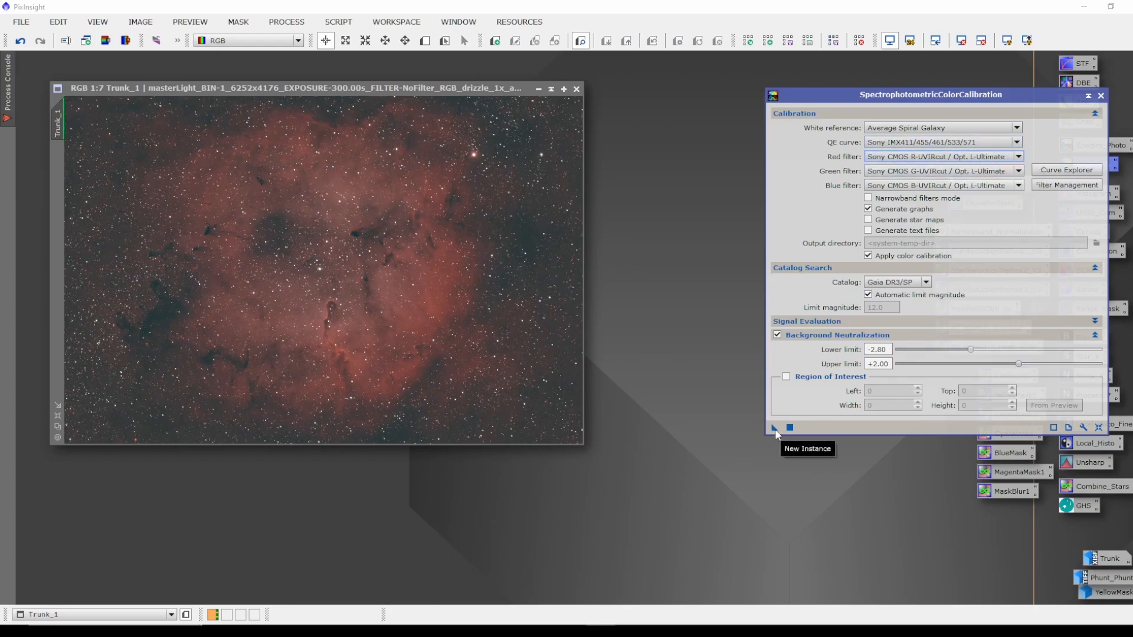
left_click_drag(774, 426, 393, 277)
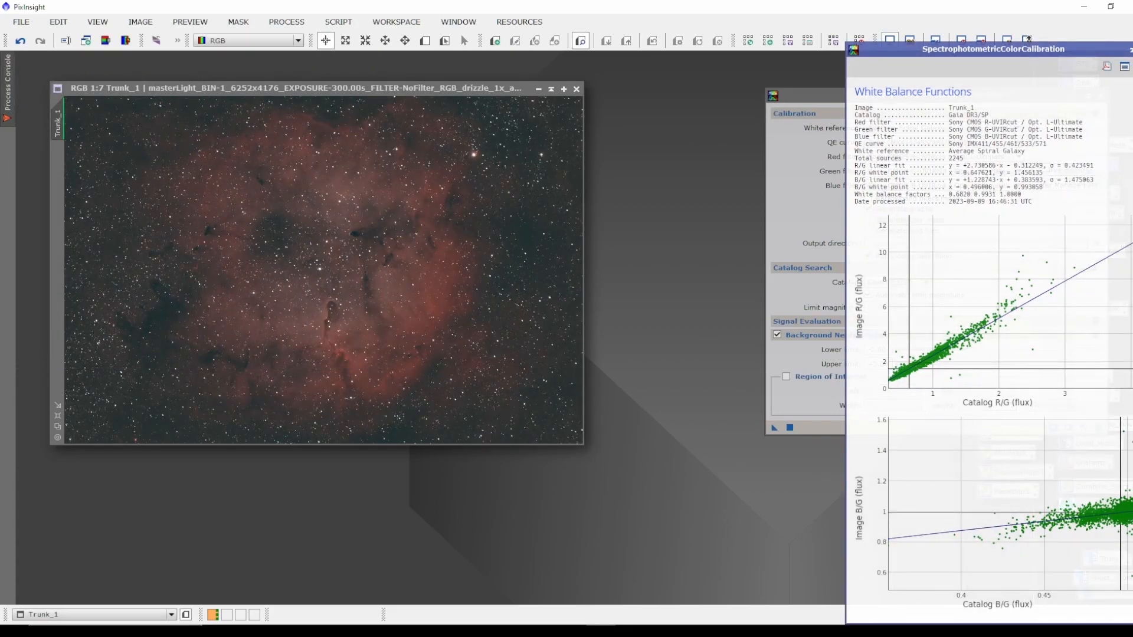
left_click(1130, 49)
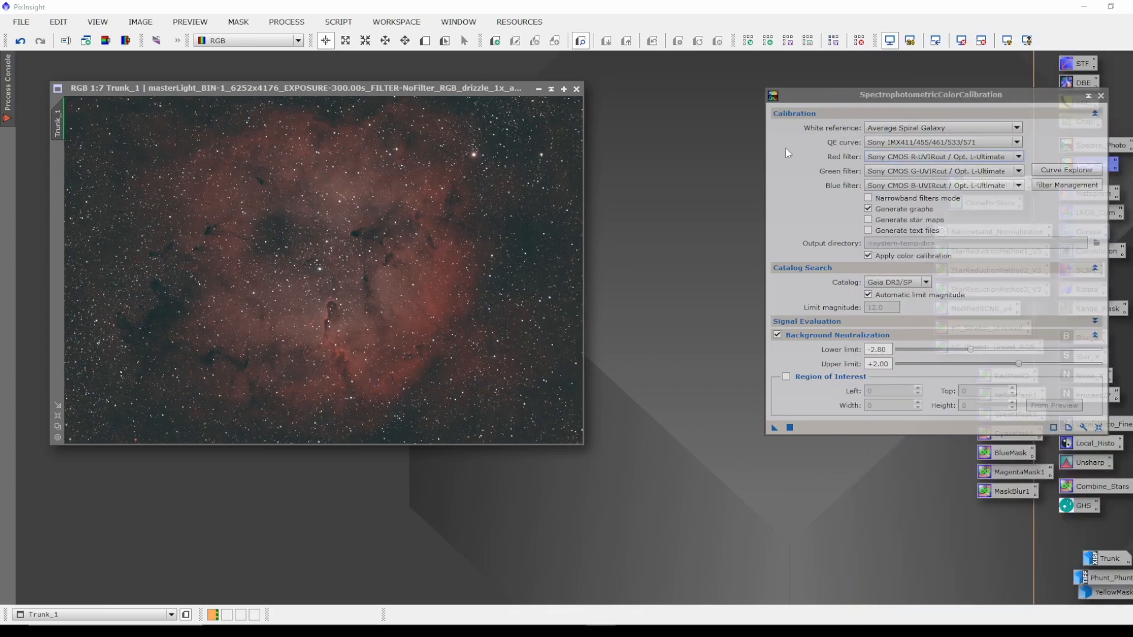
left_click(1100, 96)
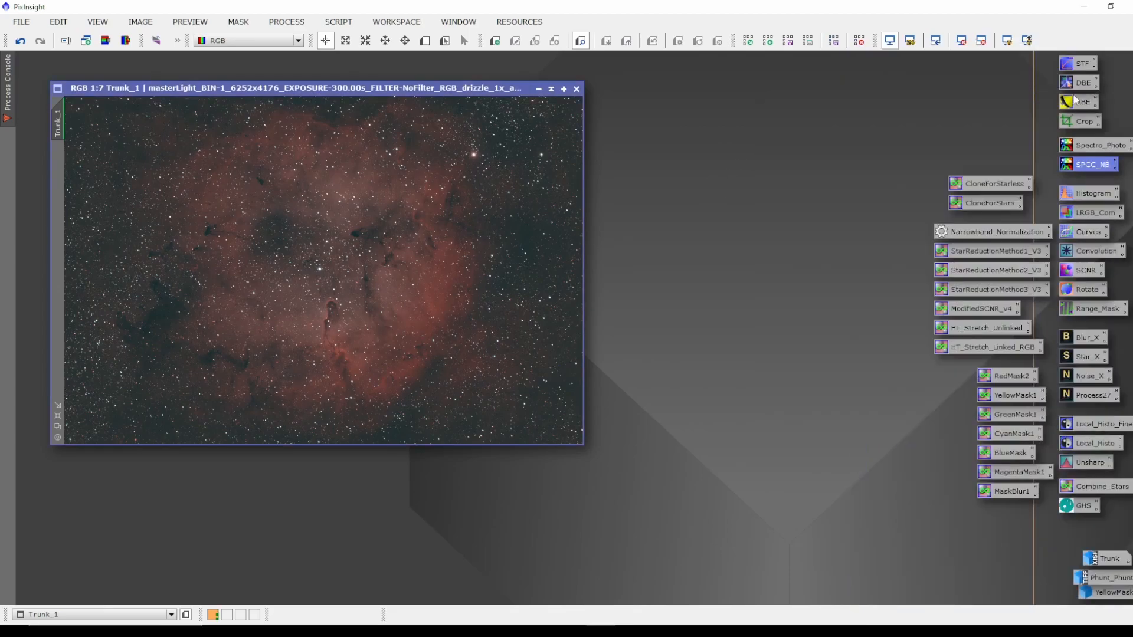
Reset the screen stretch on the color-calibrated Trunk_1 and apply a fresh STF AutoStretch.
left_click(961, 40)
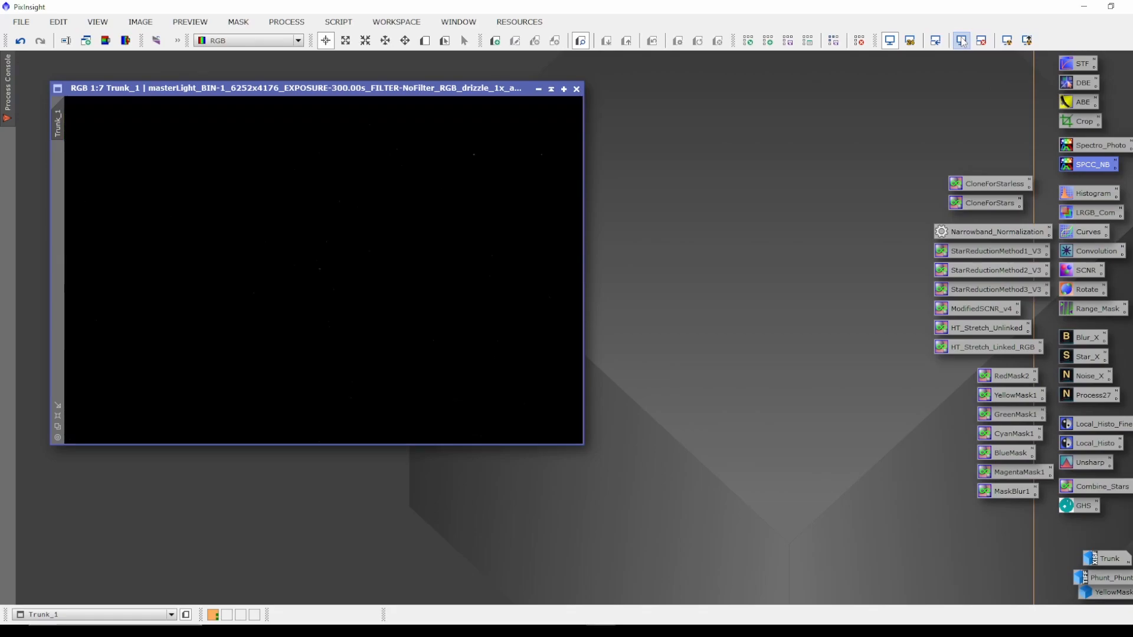
left_click(1008, 41)
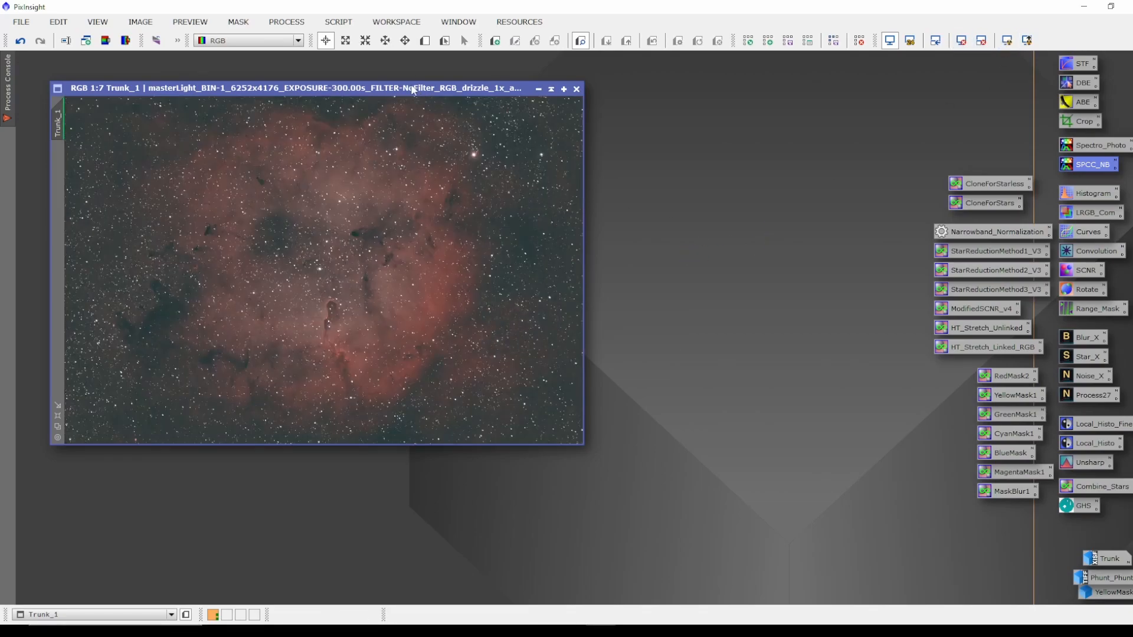
left_click_drag(413, 90, 398, 79)
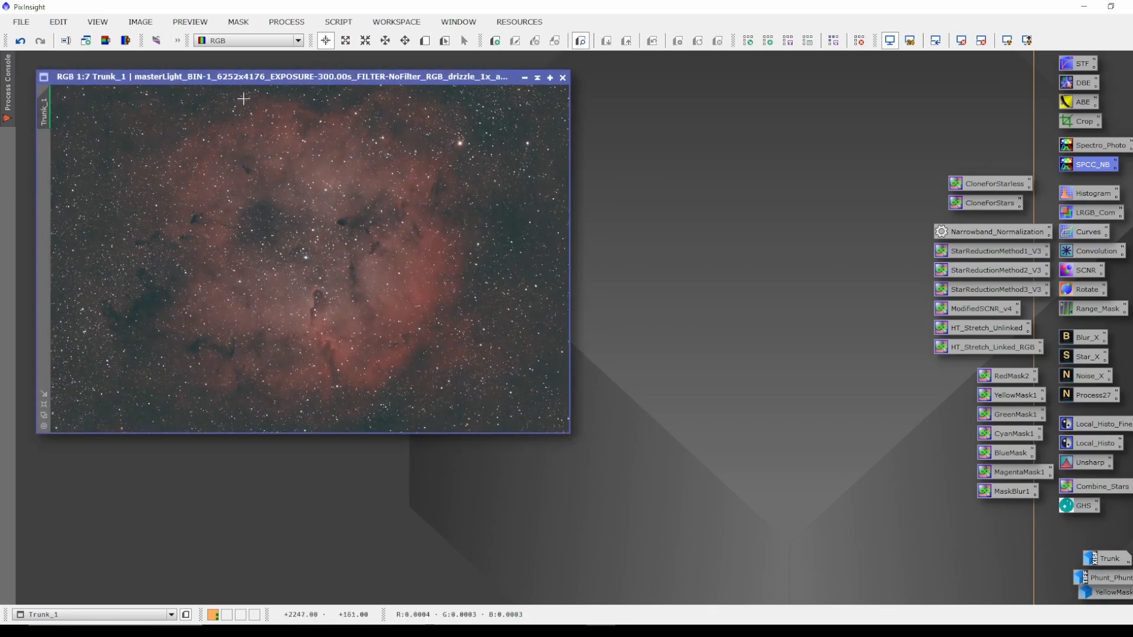
Zoom into Trunk_1 to inspect the star colors after calibration, then zoom back out.
scroll(481, 248, "up", 6)
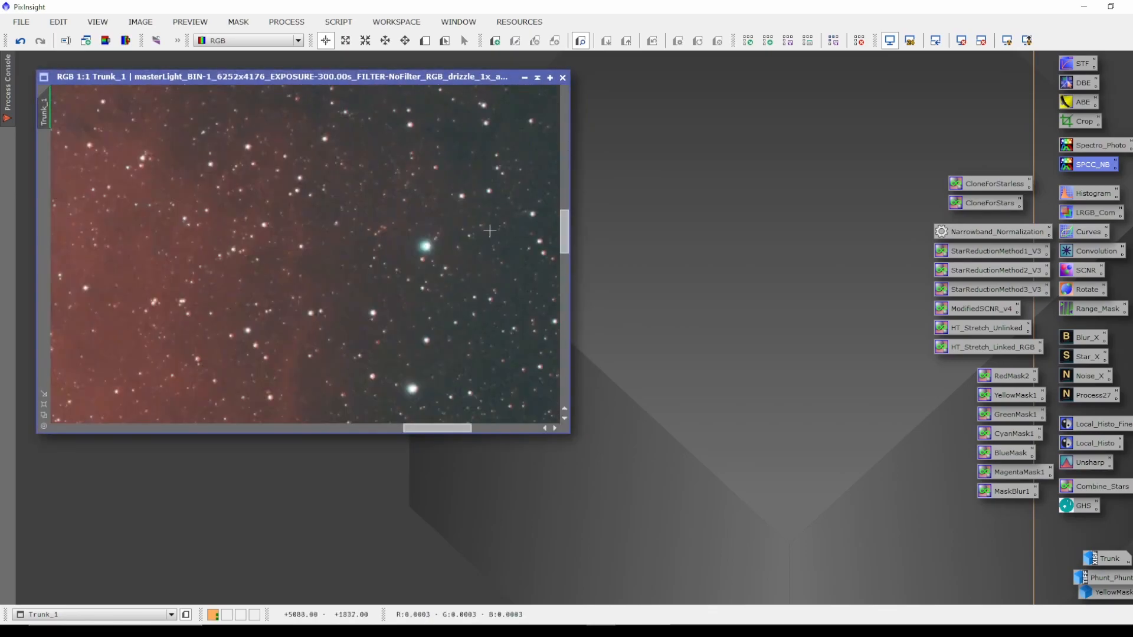
scroll(470, 253, "up", 1)
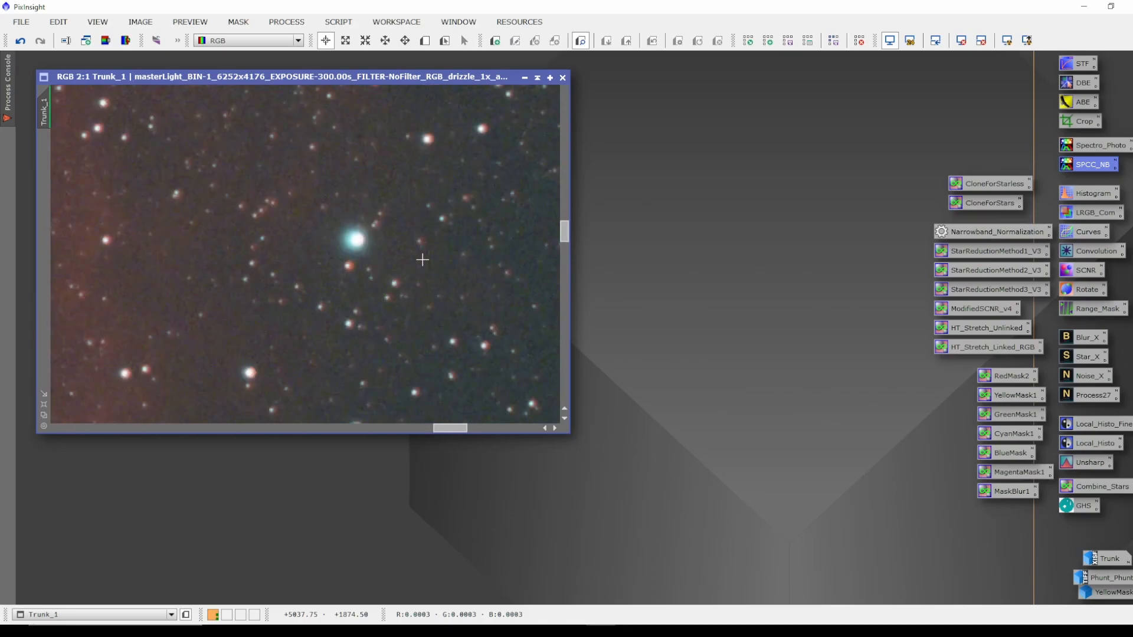
scroll(422, 260, "down", 7)
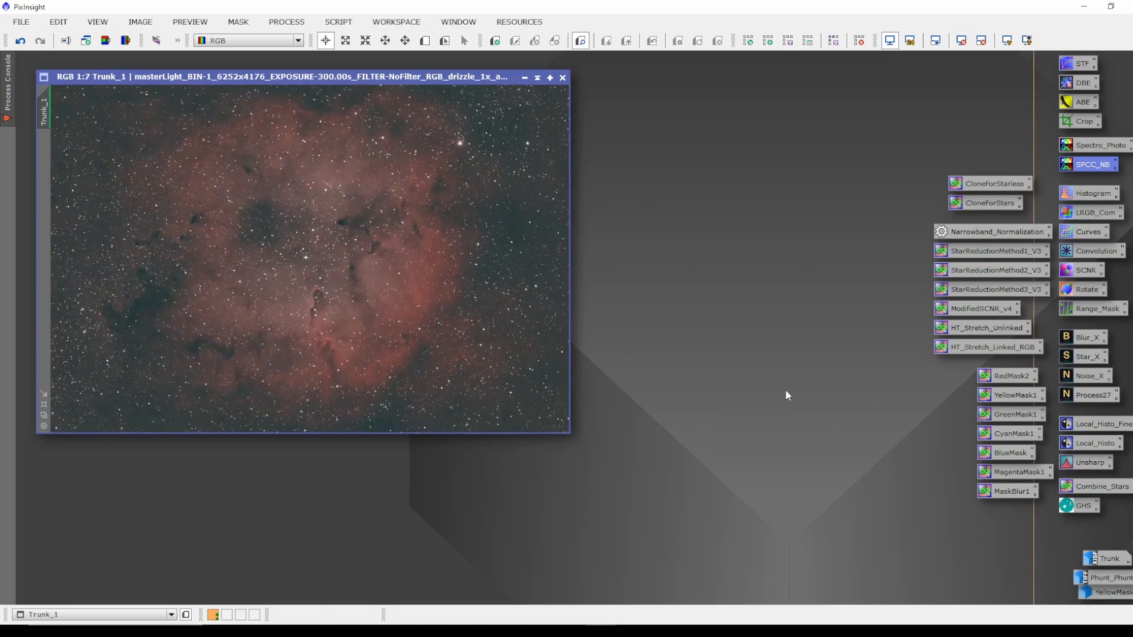
left_click_drag(366, 78, 352, 65)
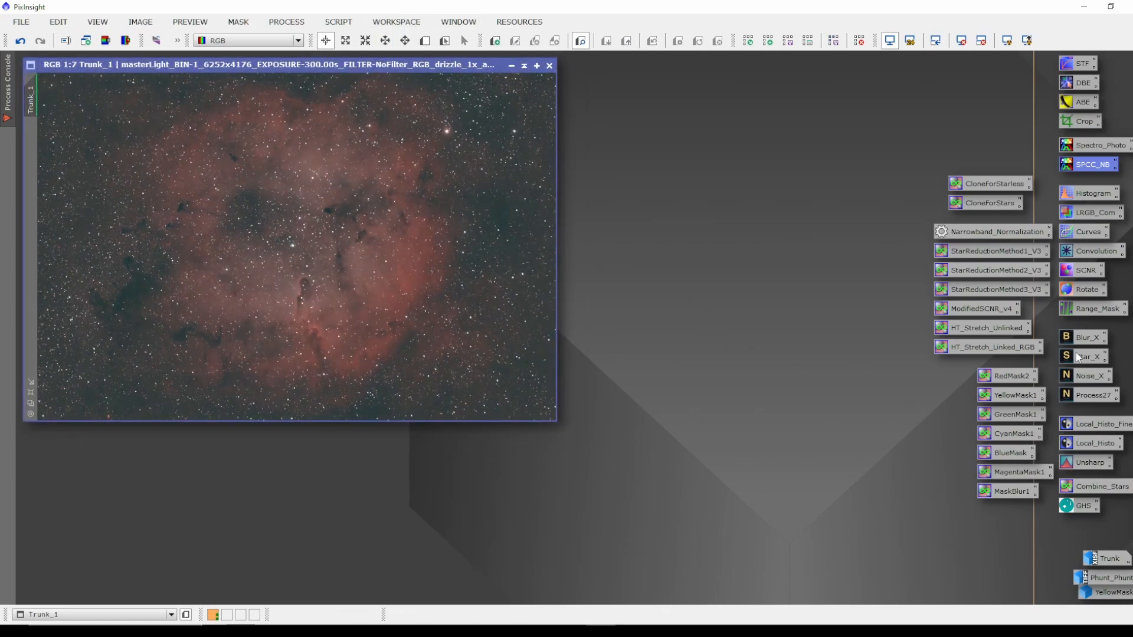
Apply BlurXTerminator to Trunk_1 with Sharpen Stars 0.25, Adjust Star Halos -0.10 and Sharpen Nonstellar 0.90, then close it.
double_click(1088, 337)
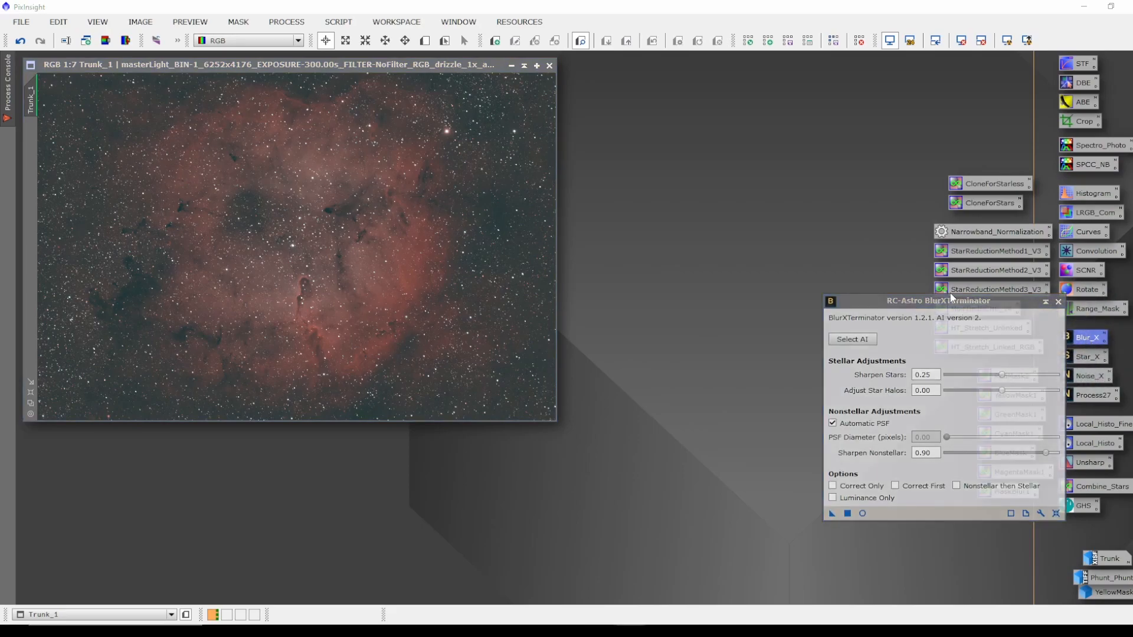
scroll(450, 118, "up", 7)
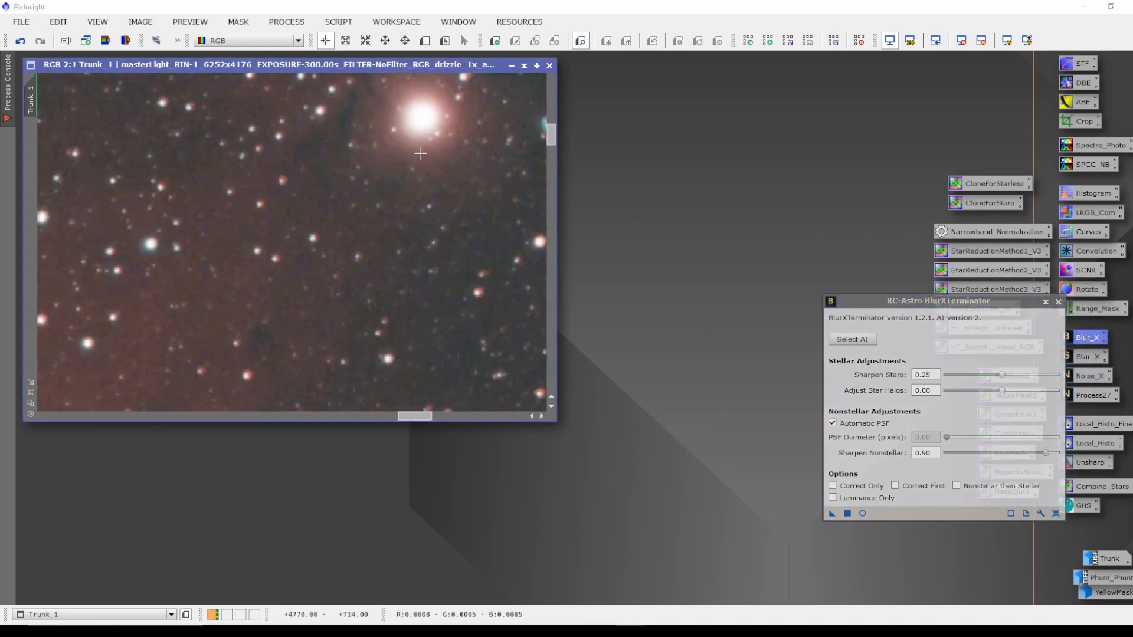
scroll(141, 241, "up", 2)
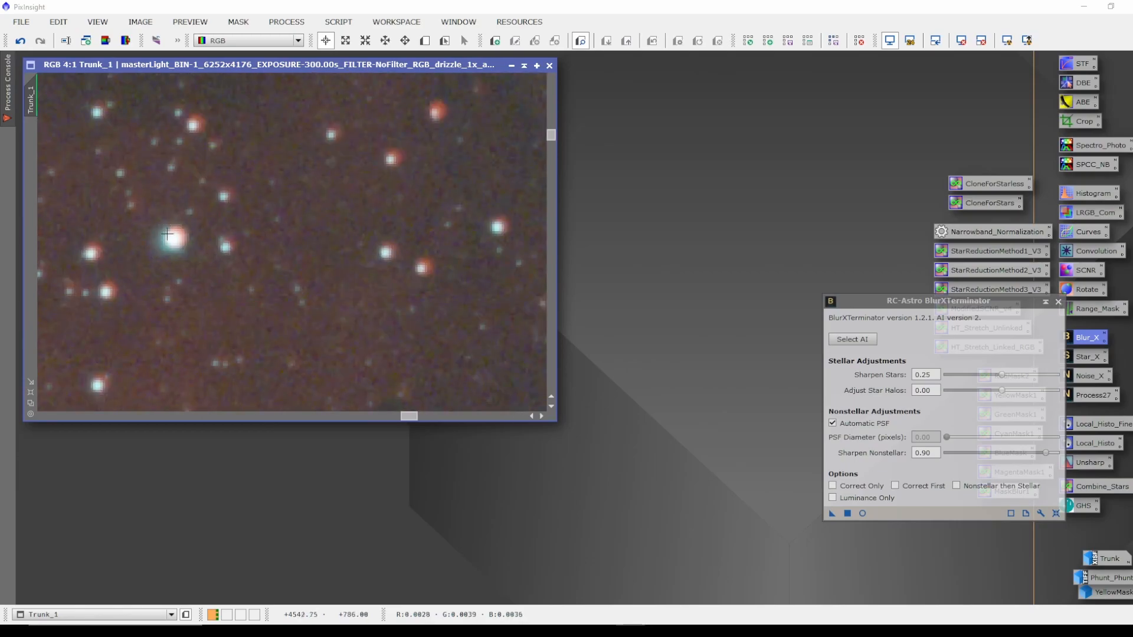
scroll(426, 245, "down", 9)
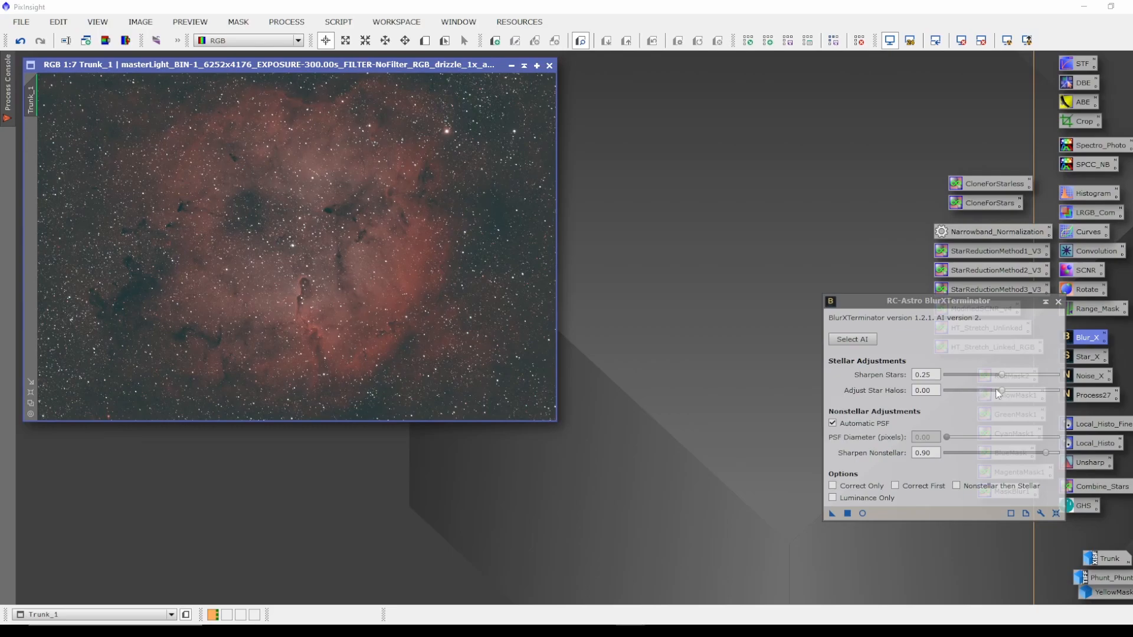
left_click_drag(1006, 395, 989, 388)
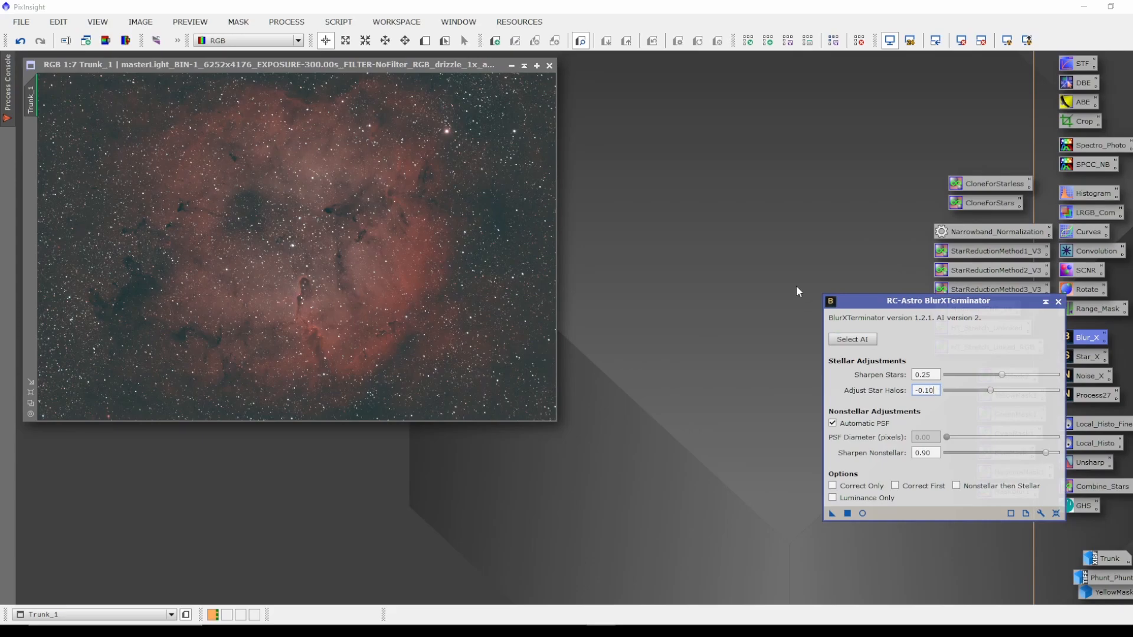
left_click_drag(359, 62, 380, 76)
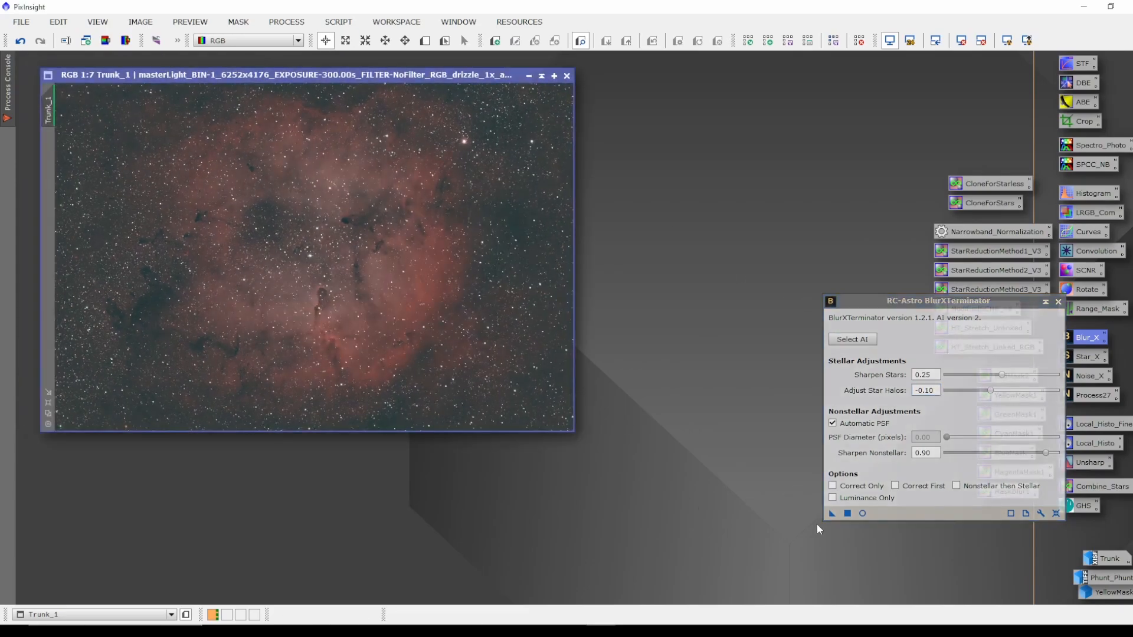
left_click_drag(831, 513, 341, 295)
left_click(1058, 301)
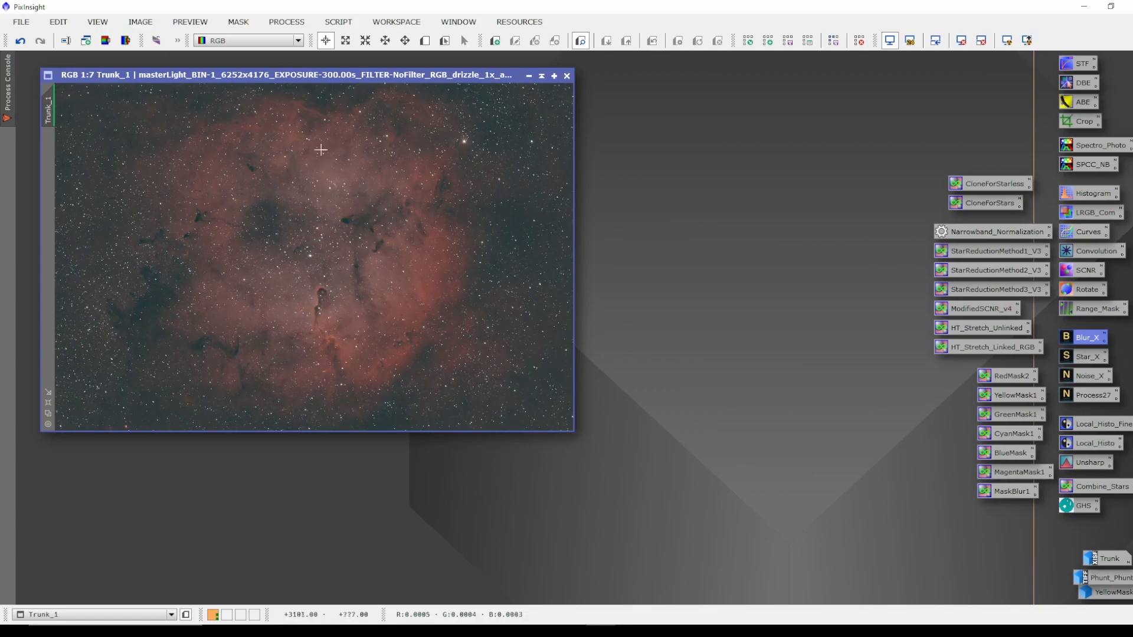
Zoom into Trunk_1 to inspect the sharpened stars, then zoom back out.
left_click_drag(329, 76, 346, 82)
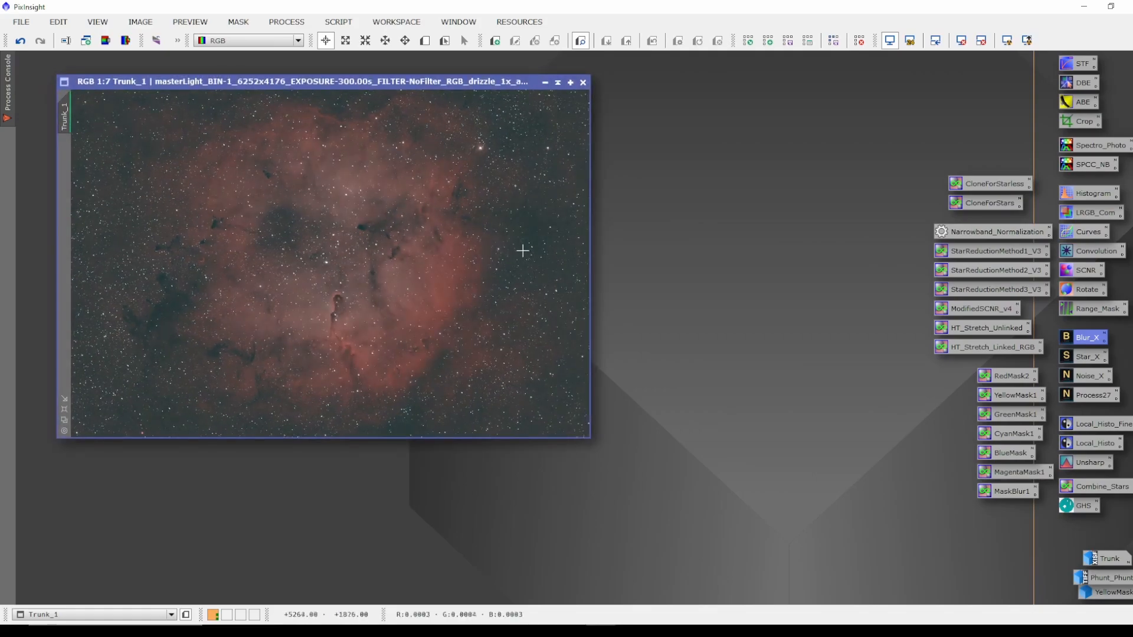
scroll(547, 246, "up", 4)
scroll(547, 246, "up", 5)
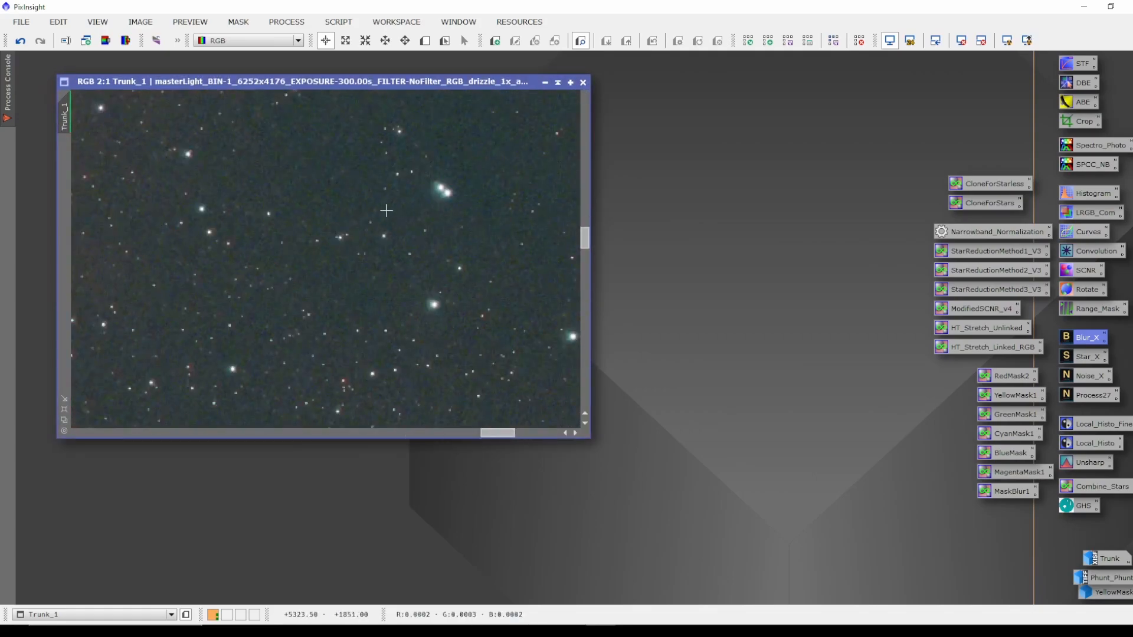
scroll(412, 268, "down", 10)
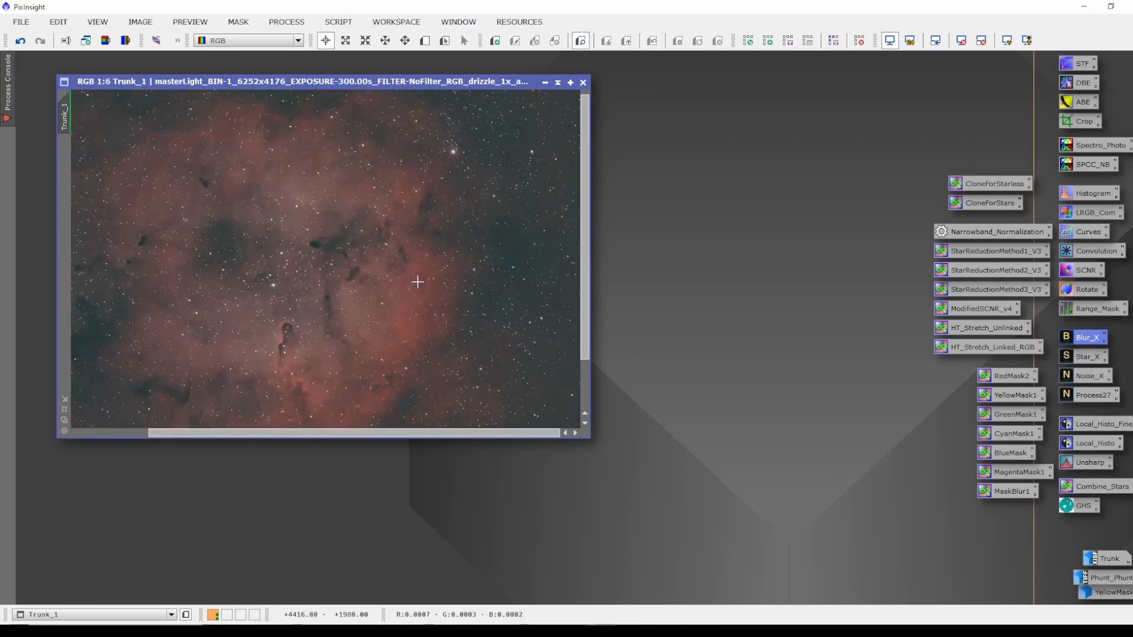
Apply SCNR to Trunk_1 removing Green at amount 0.75 with Average Neutral protection, then close the tool.
double_click(1084, 273)
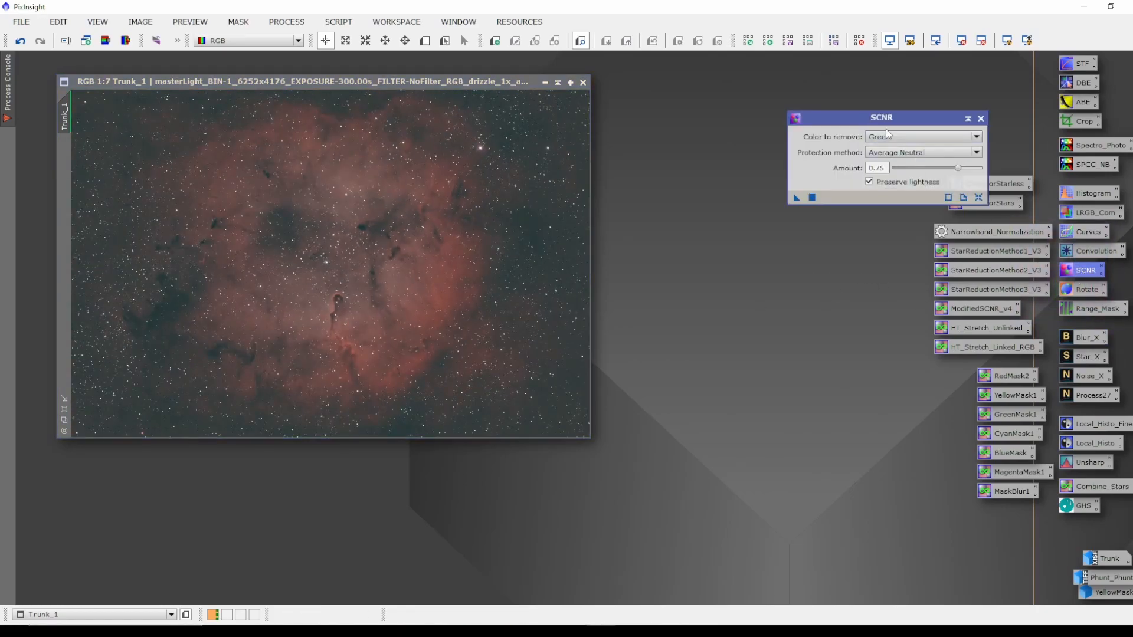
left_click_drag(898, 114, 833, 111)
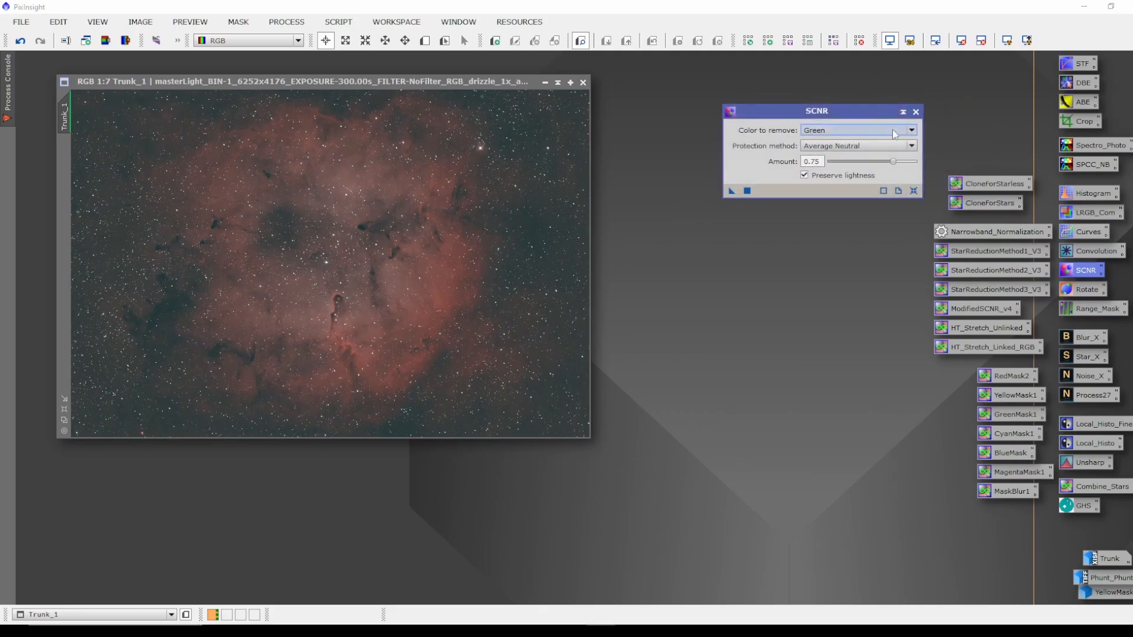
left_click(287, 22)
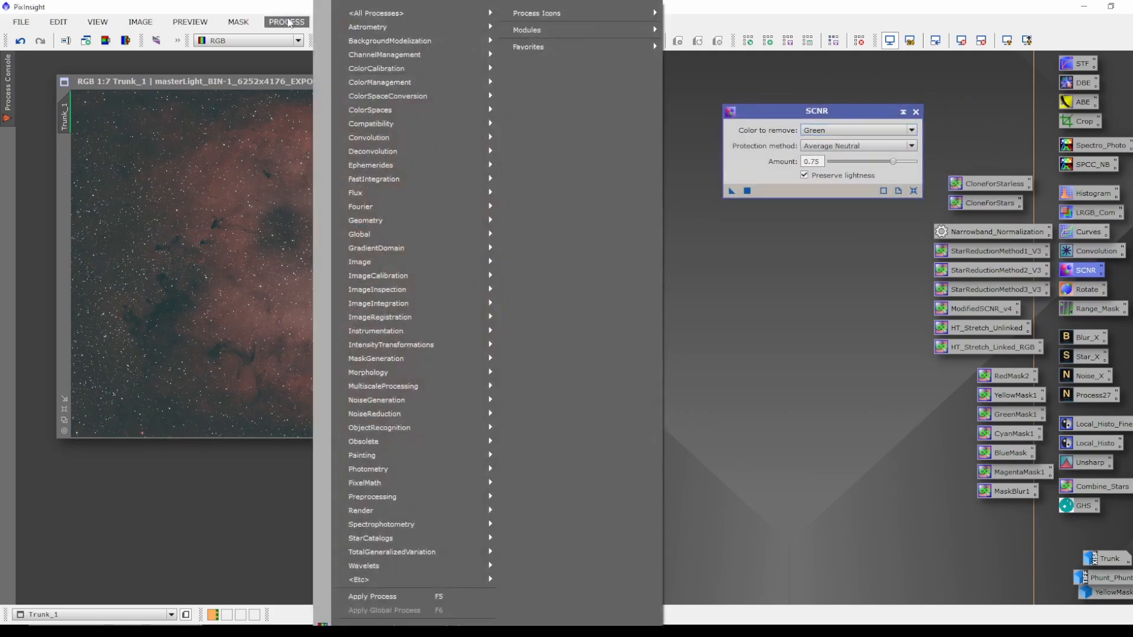
mouse_move(373, 18)
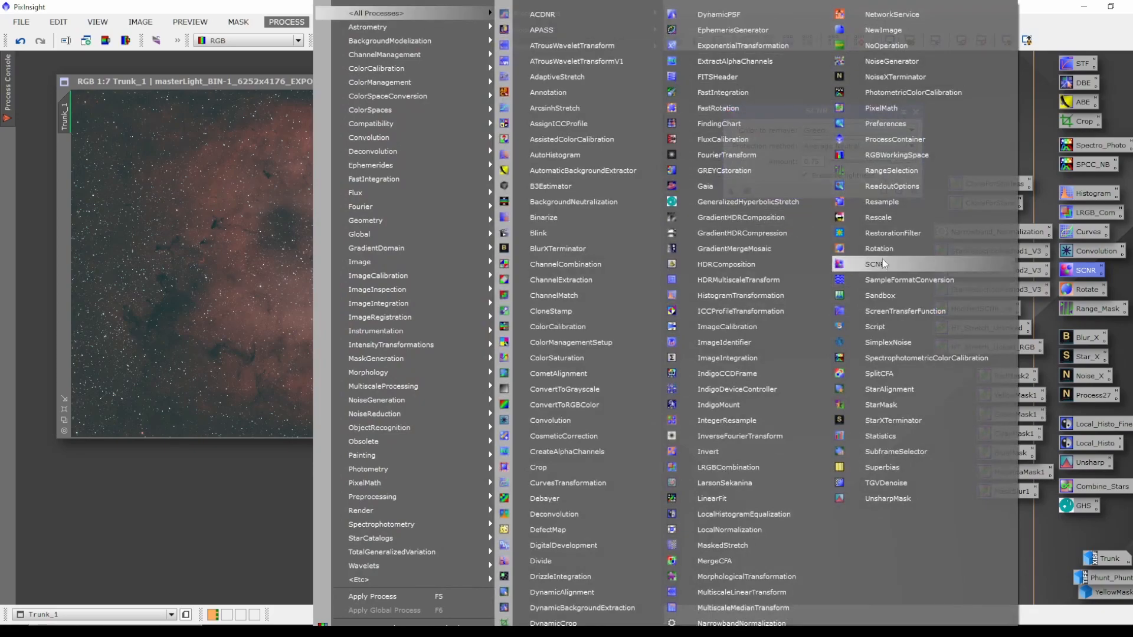
left_click(1045, 4)
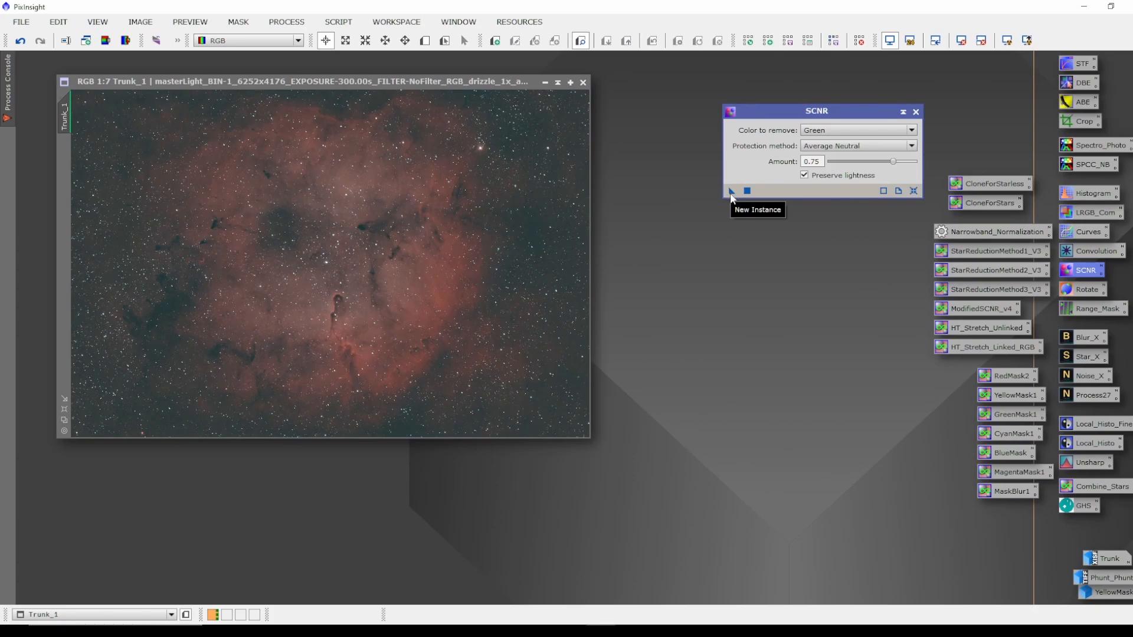
left_click_drag(731, 191, 388, 270)
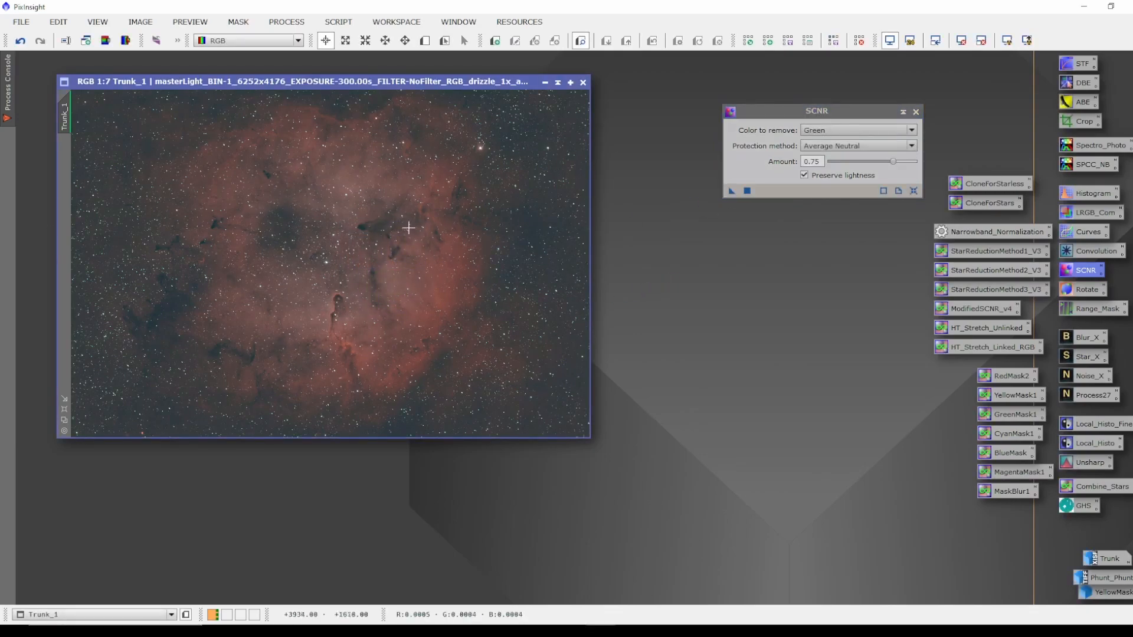
left_click(915, 112)
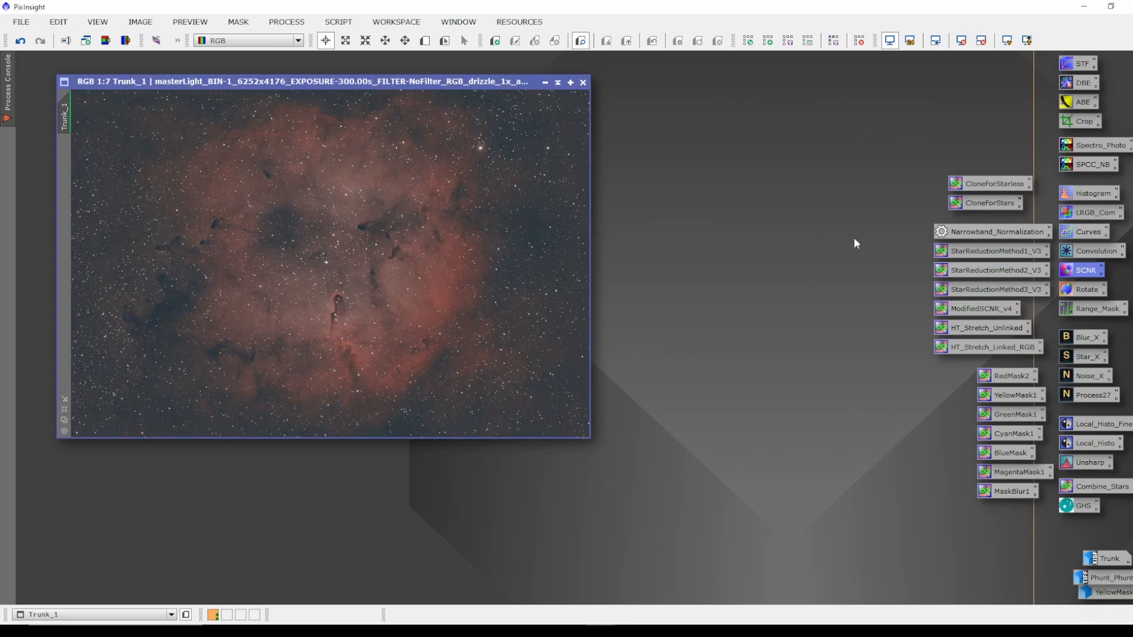
Run the EZ Soft Stretch script on Trunk_1 with target median 0.24 and expand low 0.10.
left_click_drag(302, 83, 302, 87)
left_click(338, 22)
mouse_move(342, 43)
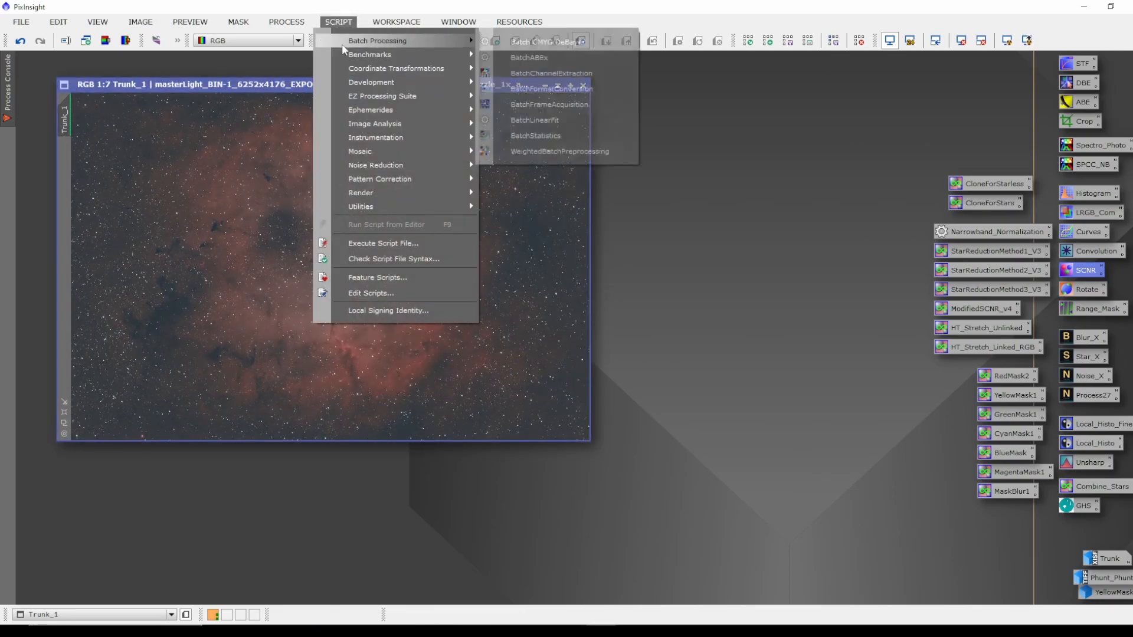
mouse_move(416, 98)
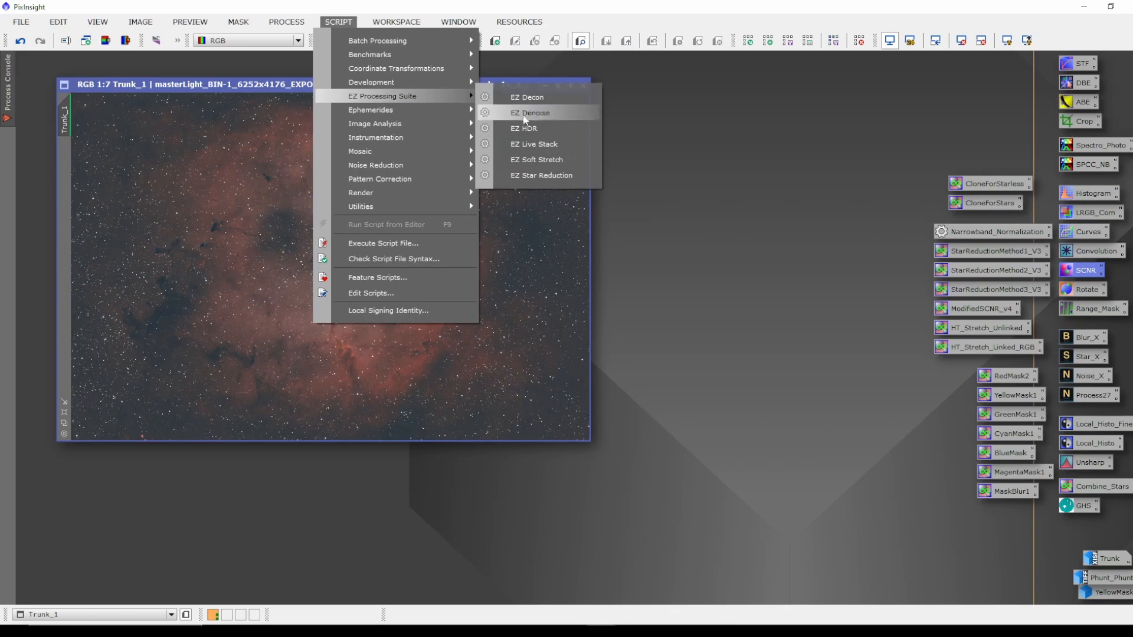
left_click(545, 158)
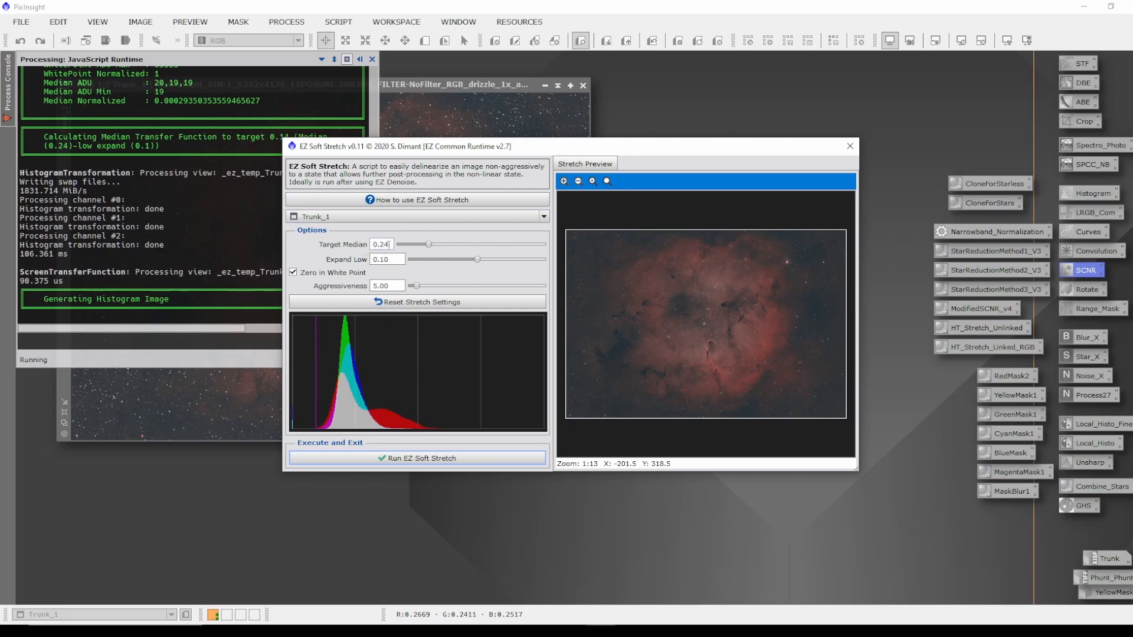
left_click(434, 459)
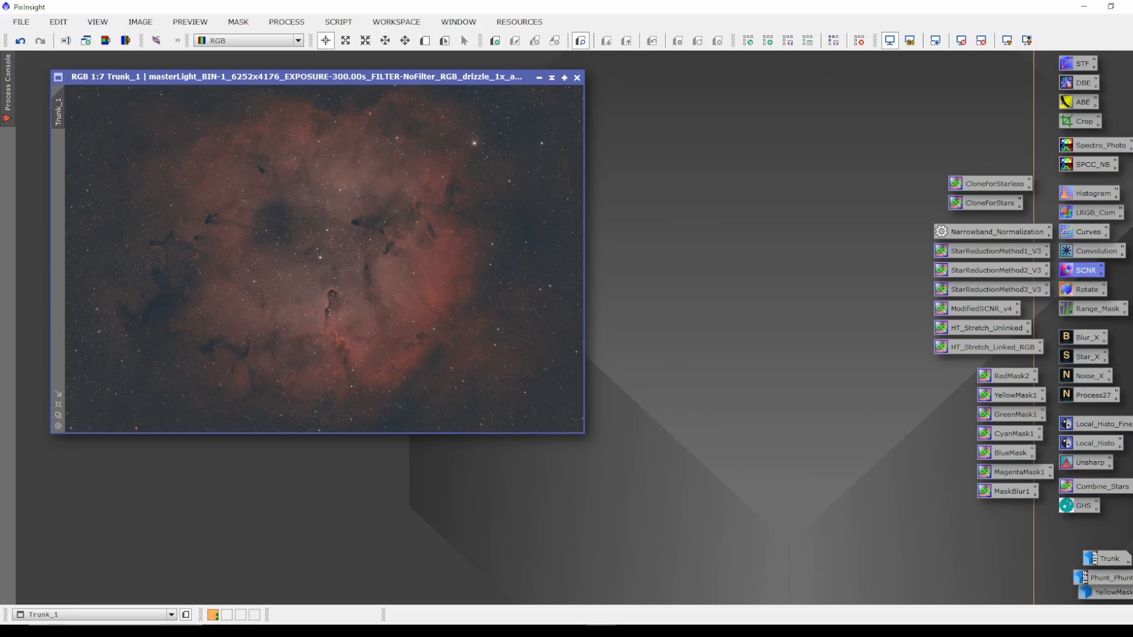
Remove the stars from Trunk_1 with StarXTerminator, generating an unscreened star image, then close the tool.
double_click(1084, 357)
left_click_drag(885, 266, 874, 267)
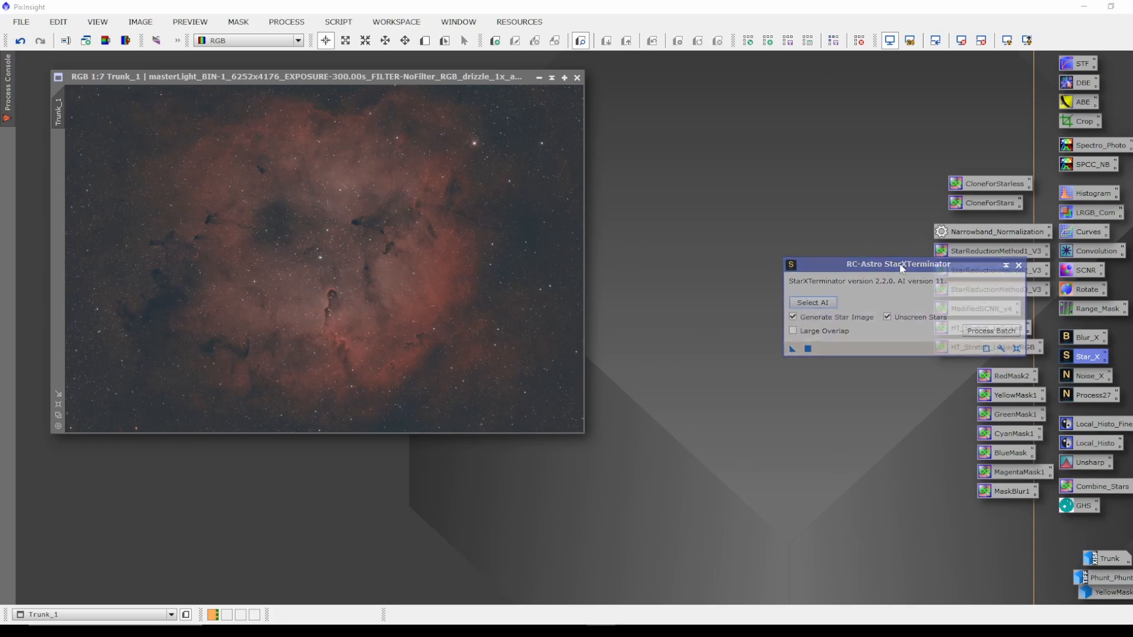
left_click_drag(899, 267, 894, 274)
left_click(789, 355)
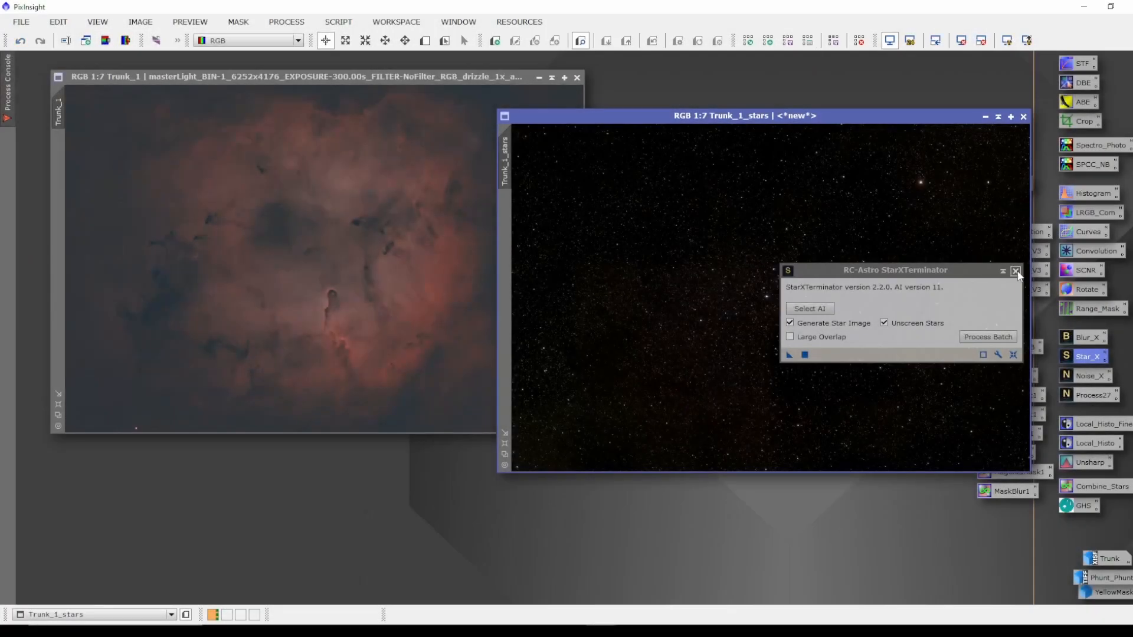
left_click(1015, 271)
left_click_drag(846, 120, 717, 184)
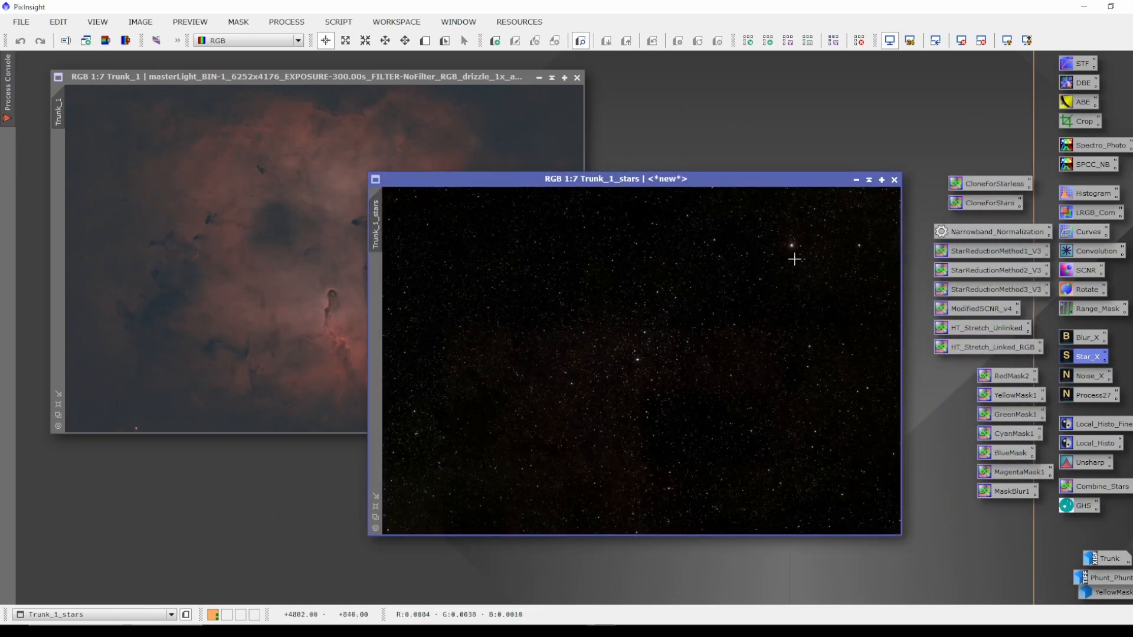
Apply the CloneForStars PixelMath icon to Trunk_1_stars to create a Stars image, and iconize it.
left_click(983, 207)
double_click(983, 207)
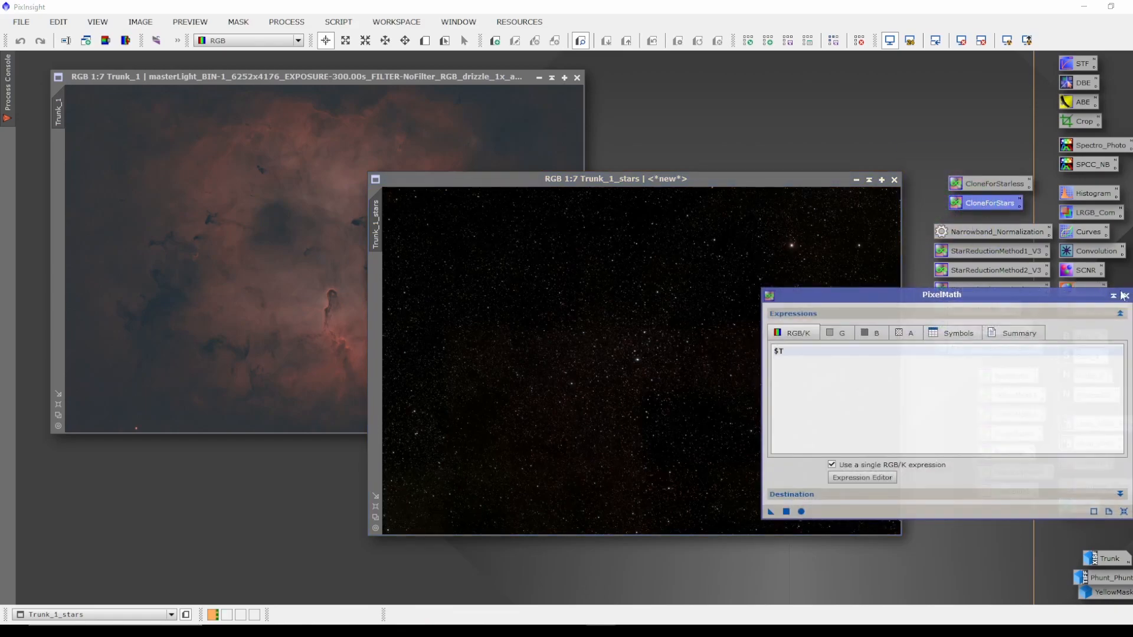
left_click(1128, 297)
left_click_drag(995, 205, 586, 341)
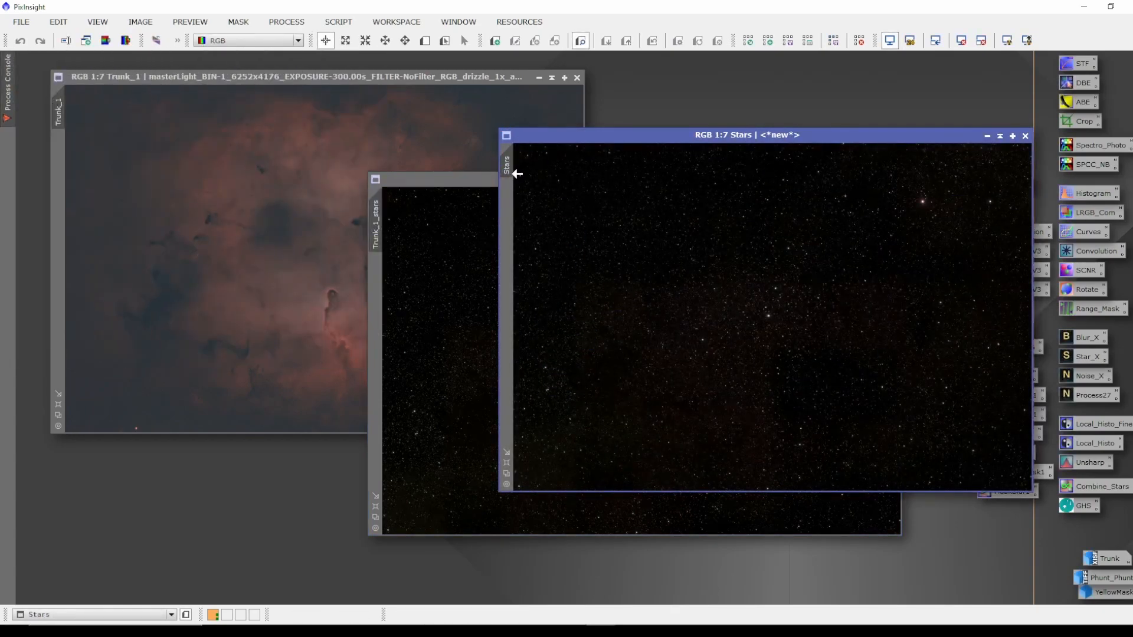
left_click(987, 139)
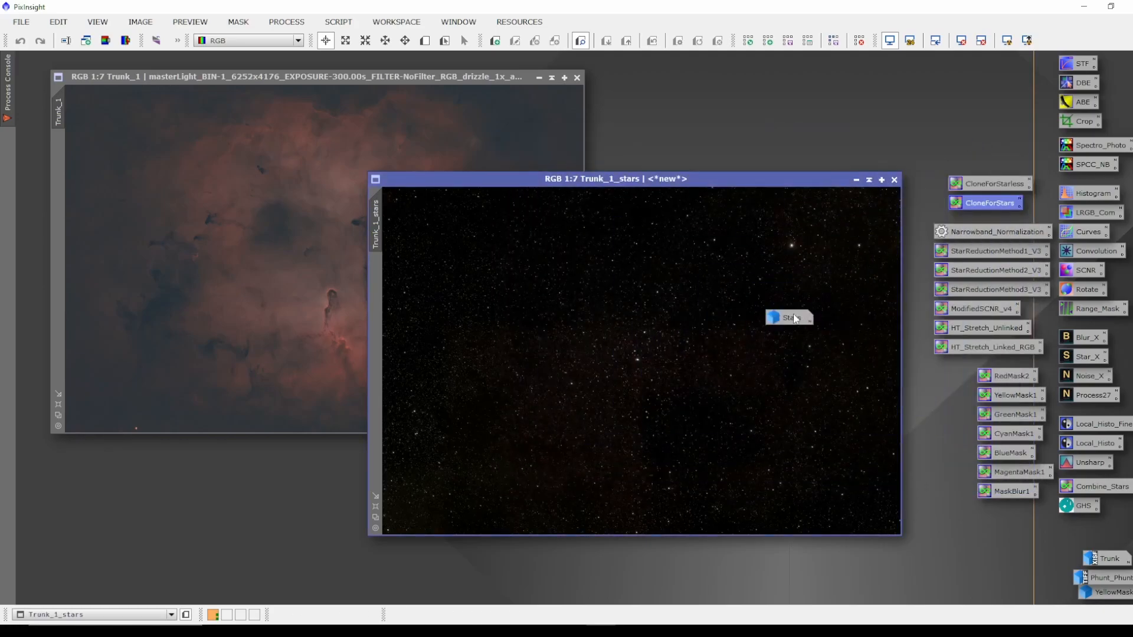
left_click_drag(795, 320, 1016, 66)
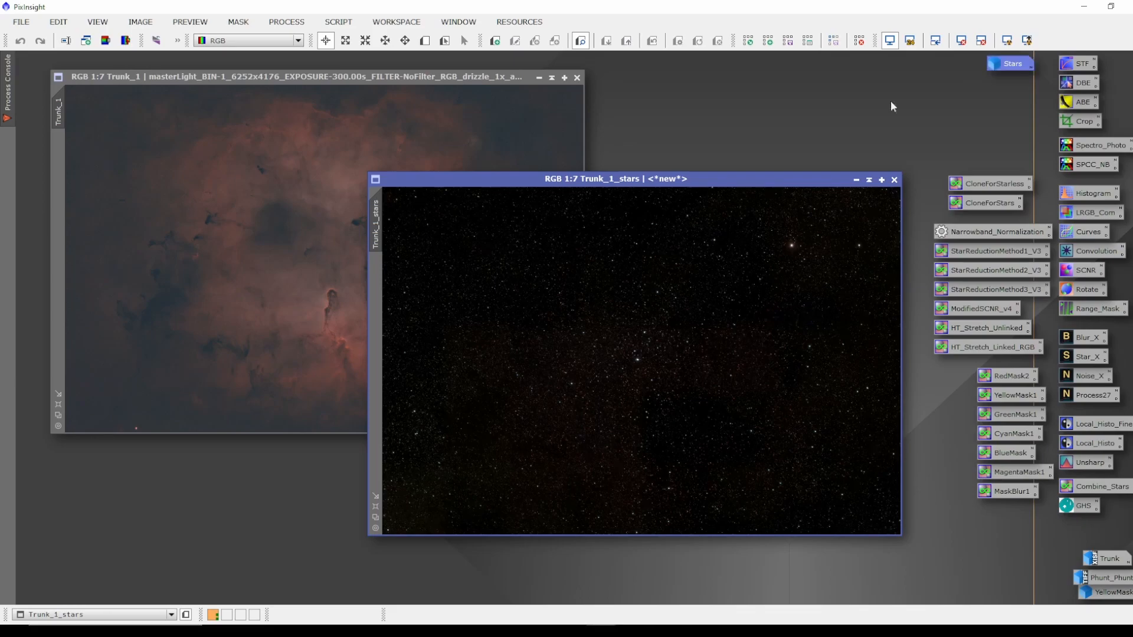
Close the Trunk_1_stars image and briefly restore the iconized Stars image before iconizing it again.
double_click(379, 221)
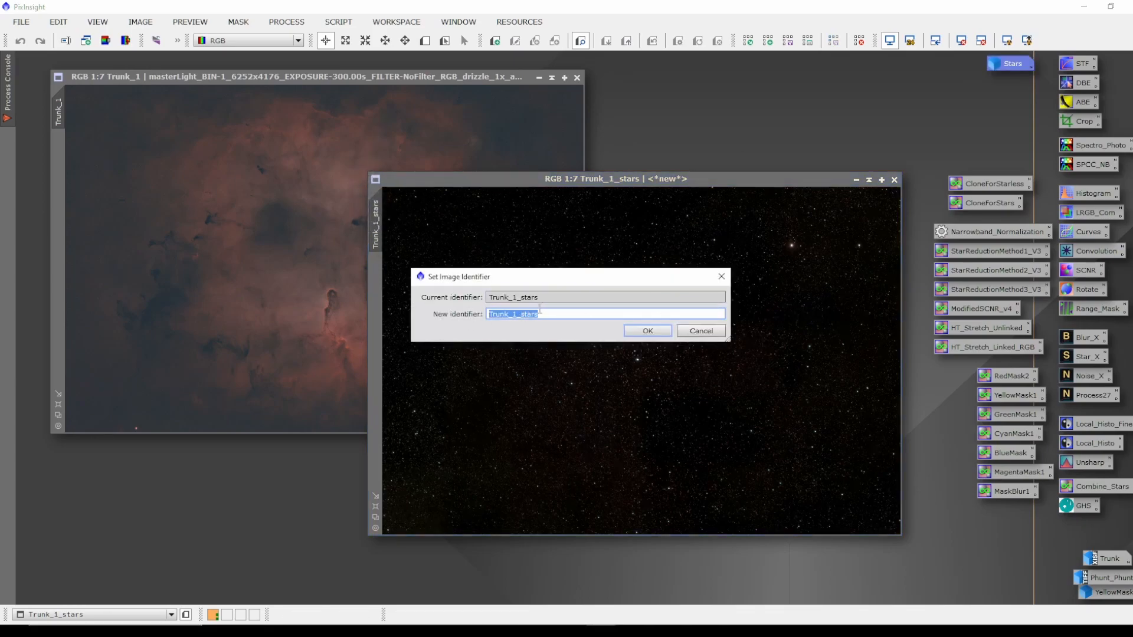
left_click(699, 331)
left_click(894, 180)
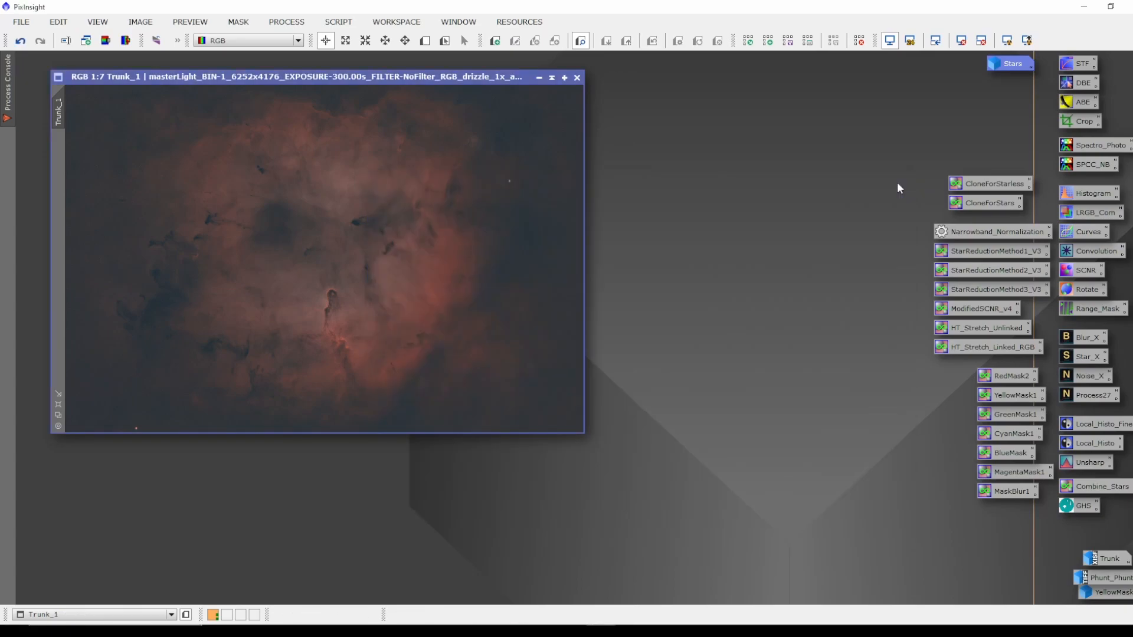
double_click(1009, 65)
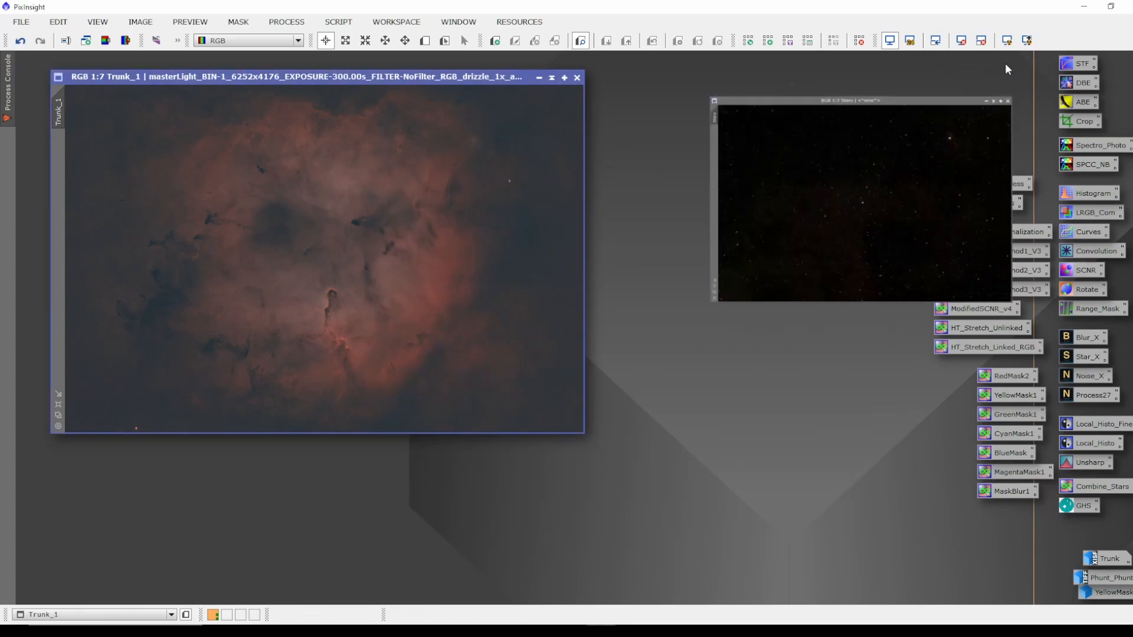
left_click(987, 135)
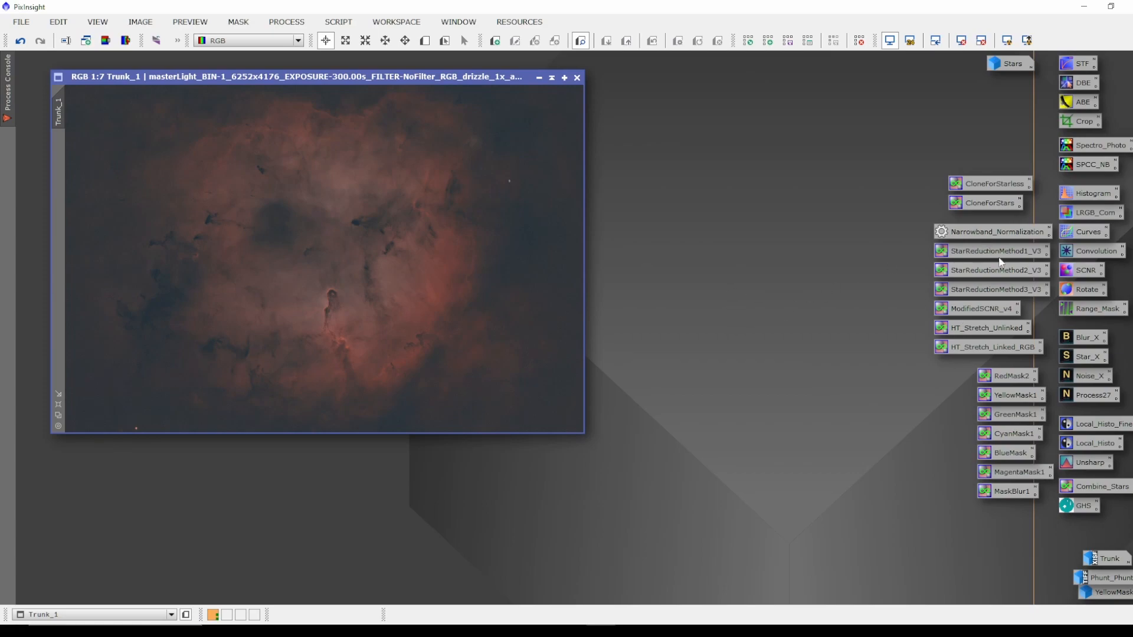
Brighten the starless Trunk_1 with a Curves point at input 0.42484 and output 0.58398, then close Curves and its preview.
double_click(1077, 236)
left_click_drag(1008, 197, 981, 191)
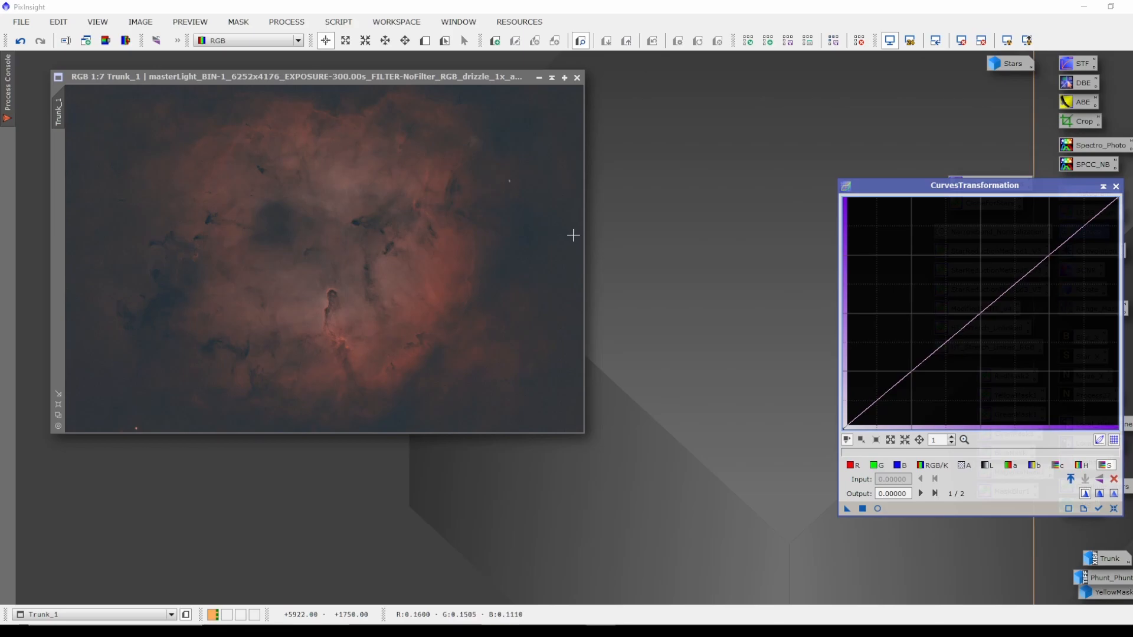
left_click(981, 313)
left_click_drag(981, 313, 975, 307)
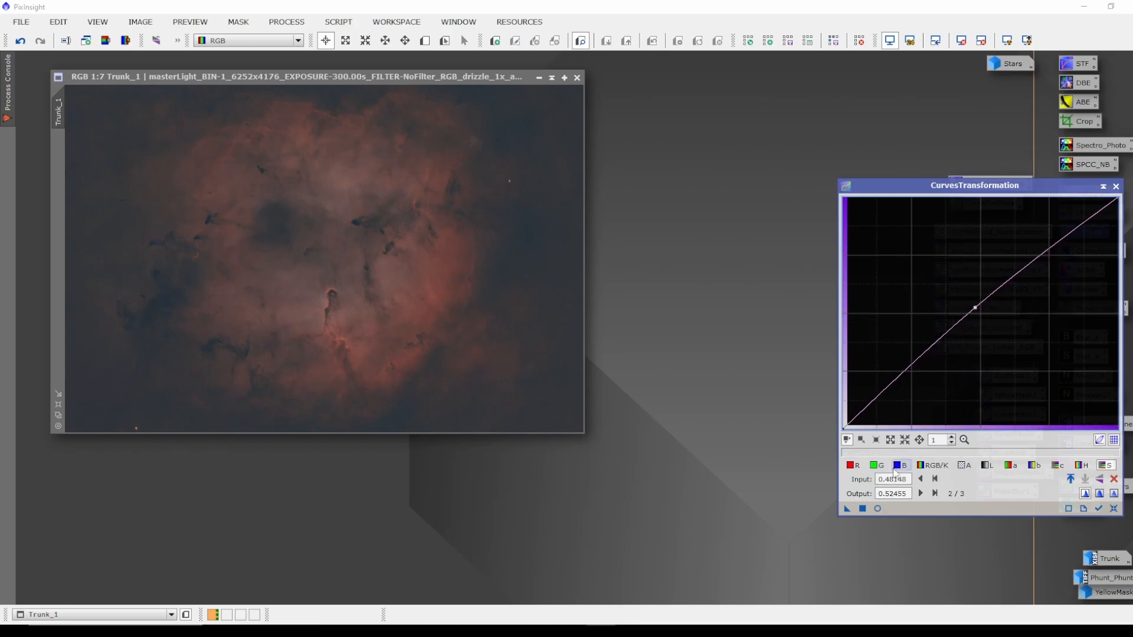
left_click(878, 509)
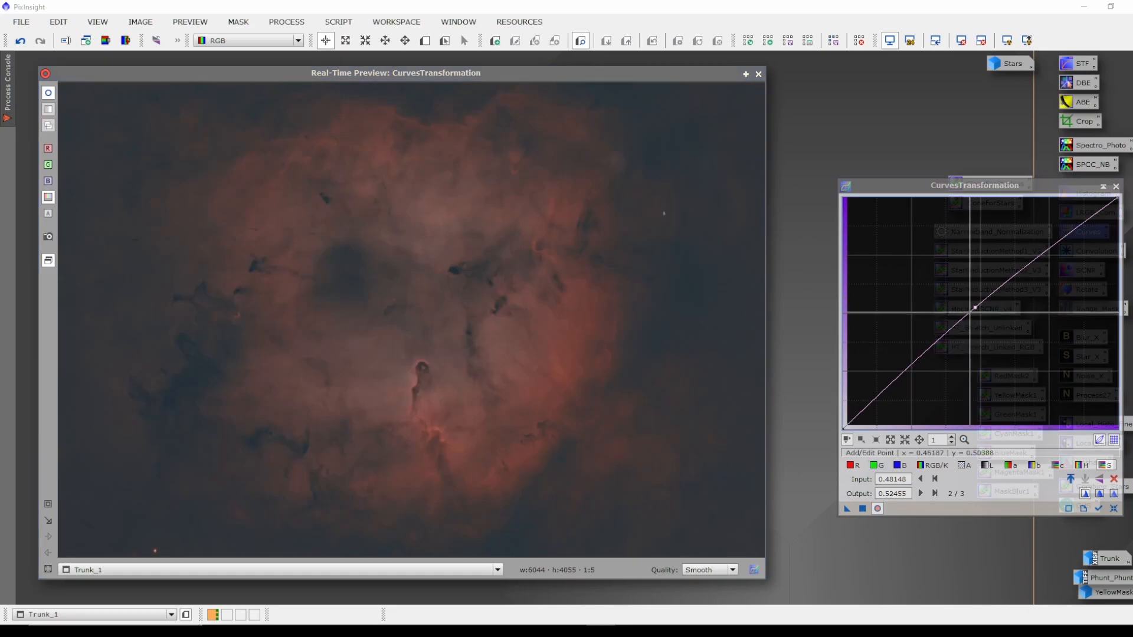
left_click_drag(978, 310, 967, 298)
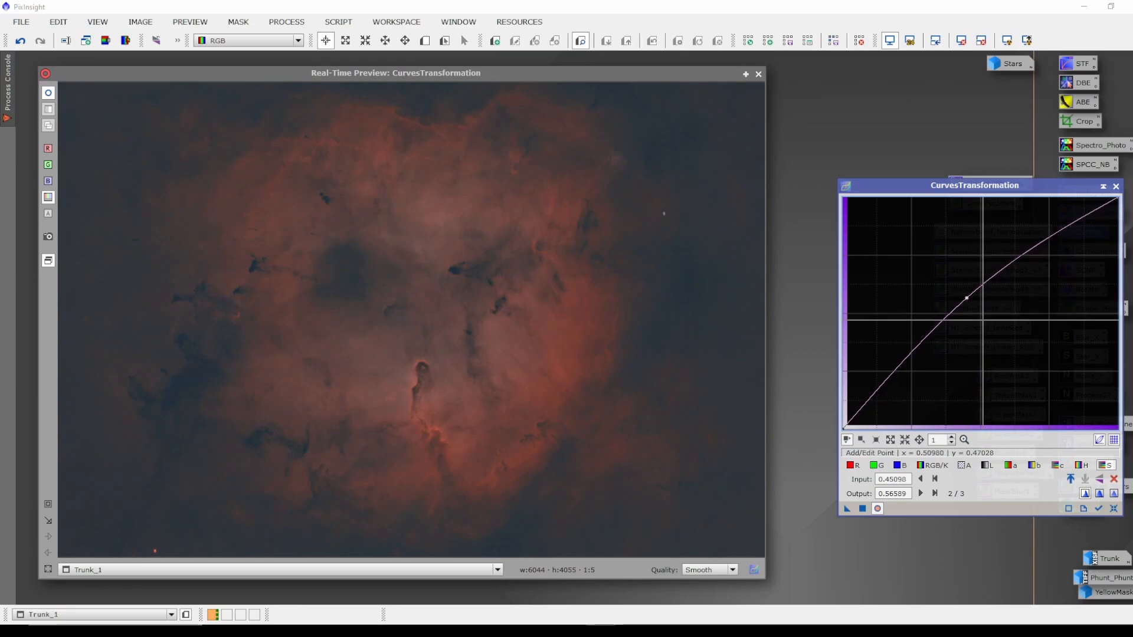
left_click(1114, 510)
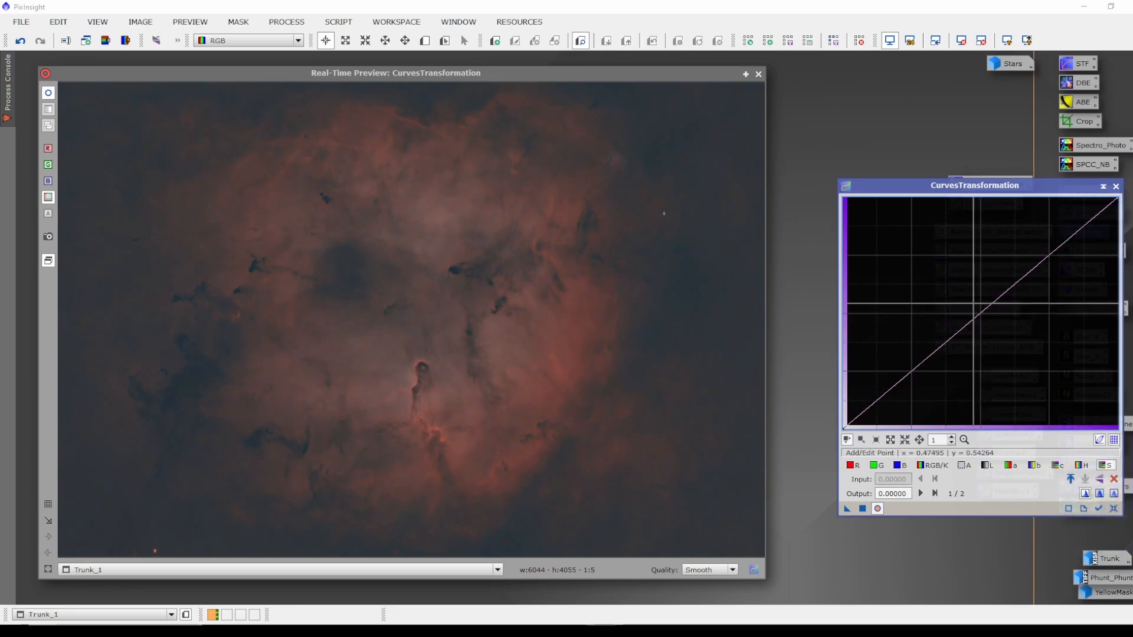
left_click_drag(979, 313, 959, 293)
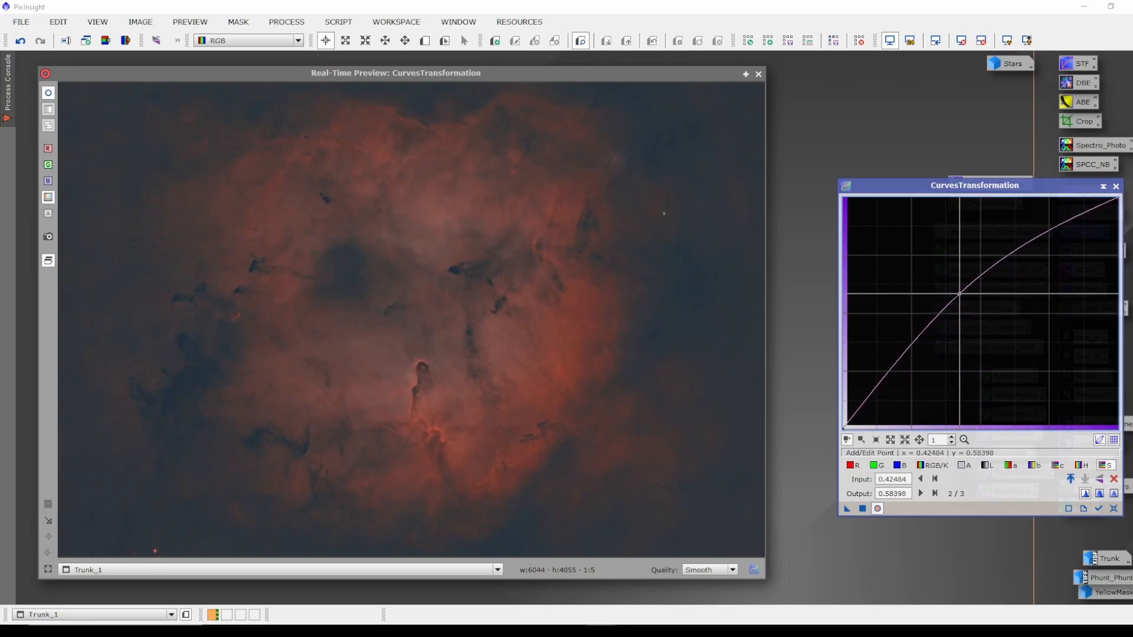
left_click(862, 509)
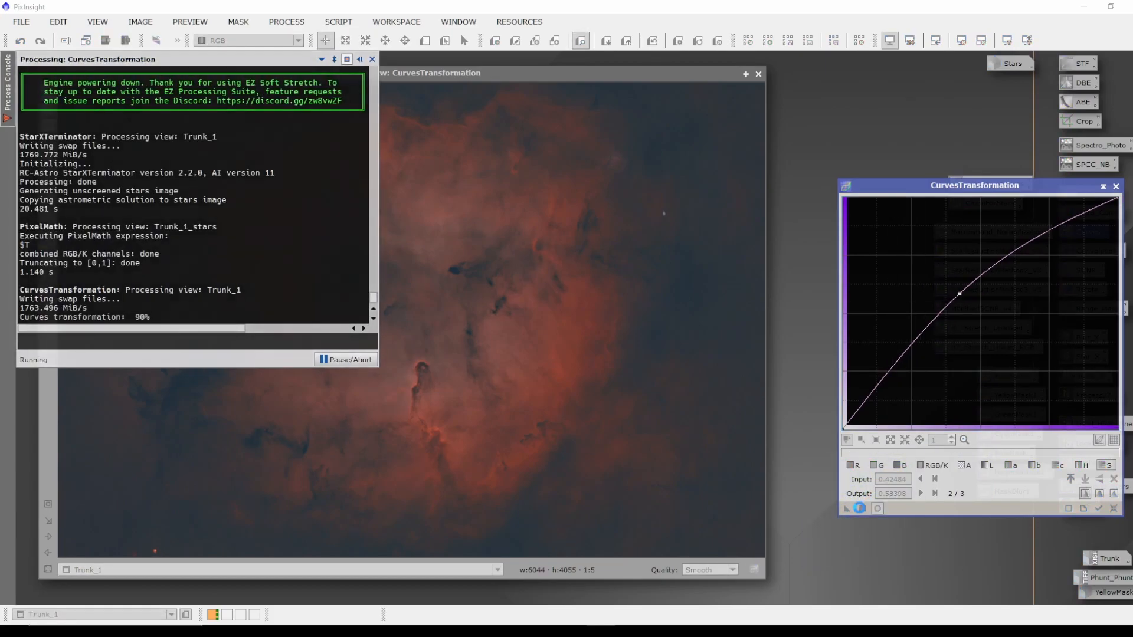
left_click(1116, 186)
left_click(758, 75)
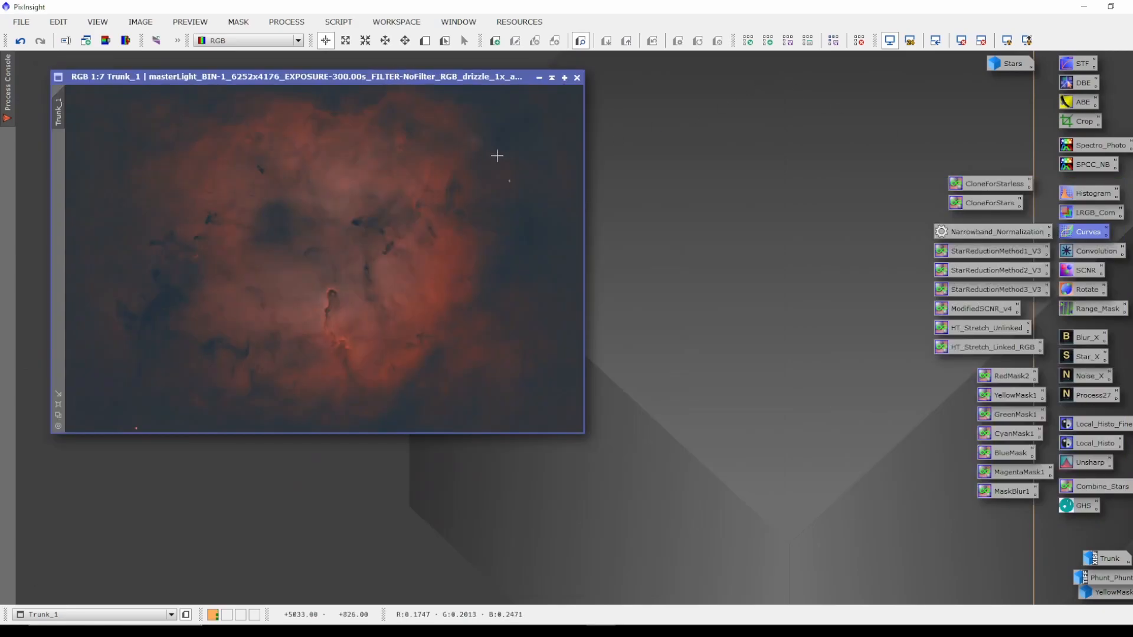
Apply Narrowband Normalization to Trunk_1 with HOO palette, Lightness Off, blend amount 0.502 and OIII boost 1.517.
left_click_drag(406, 76, 439, 66)
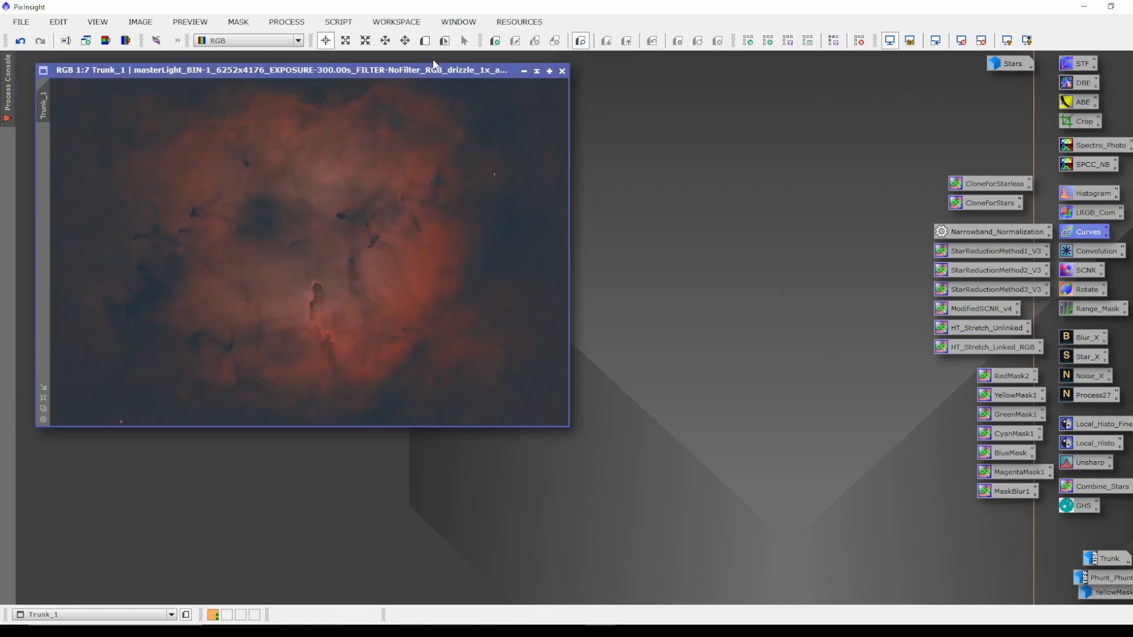
mouse_move(410, 76)
left_mouse_down()
mouse_move(711, 96)
mouse_move(595, 215)
mouse_move(416, 65)
left_mouse_up()
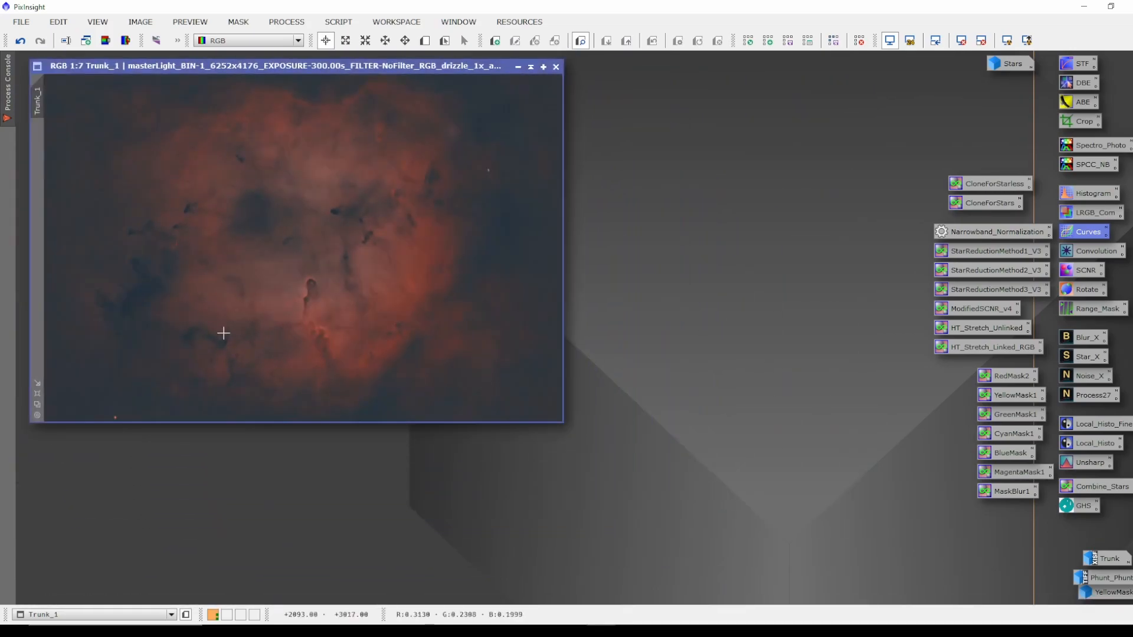
left_click(37, 394)
left_click_drag(544, 66, 539, 58)
left_click_drag(611, 58, 613, 69)
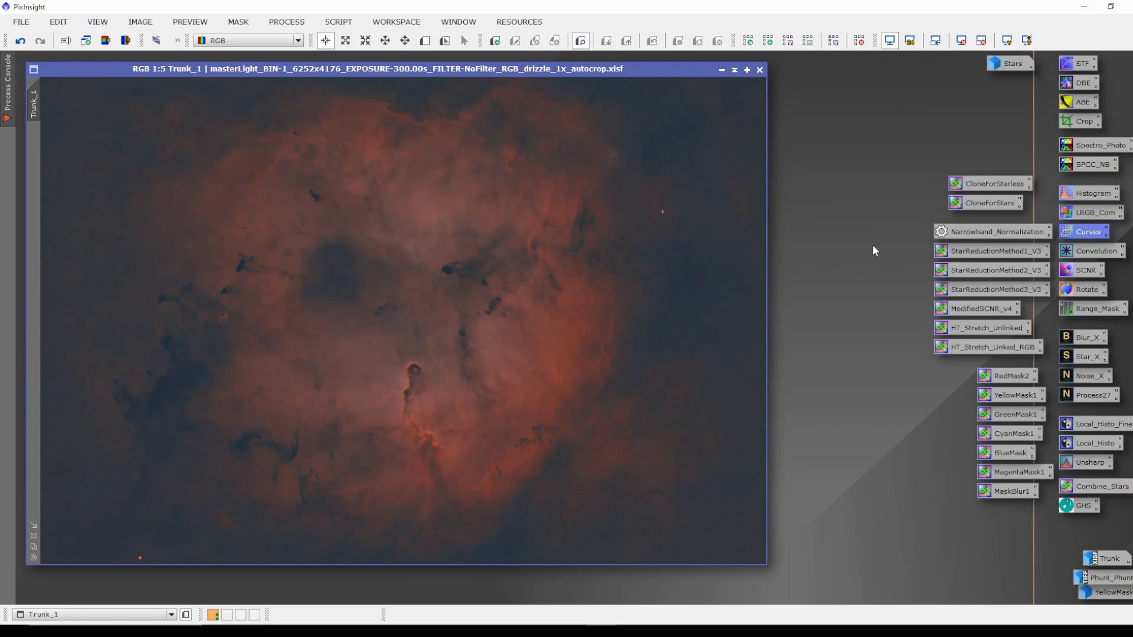
double_click(975, 233)
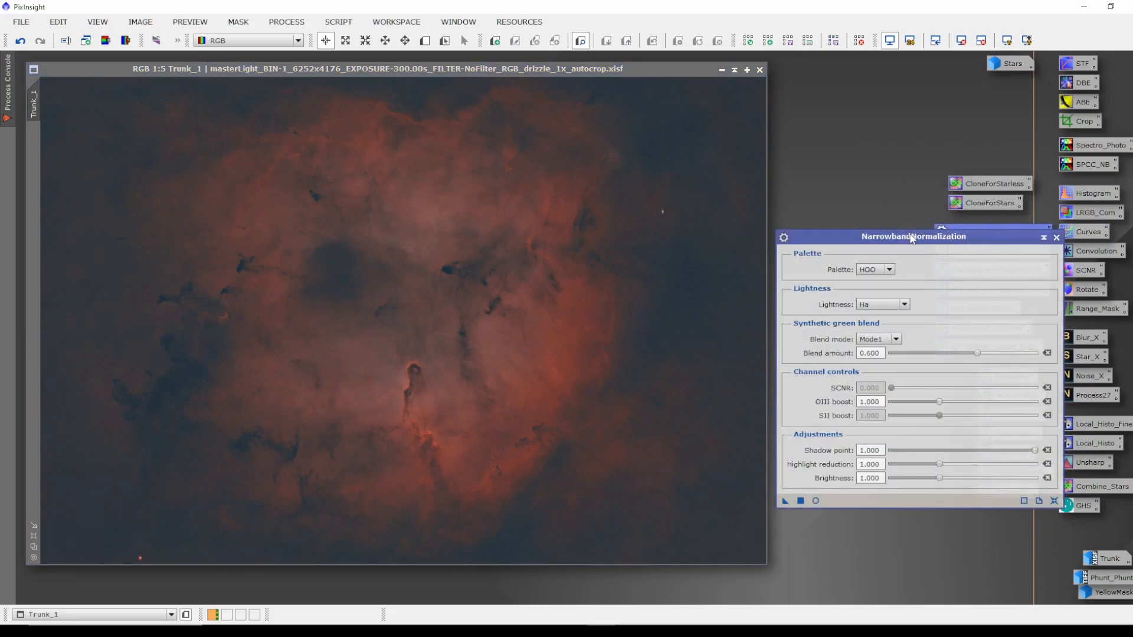
left_click_drag(906, 241, 915, 229)
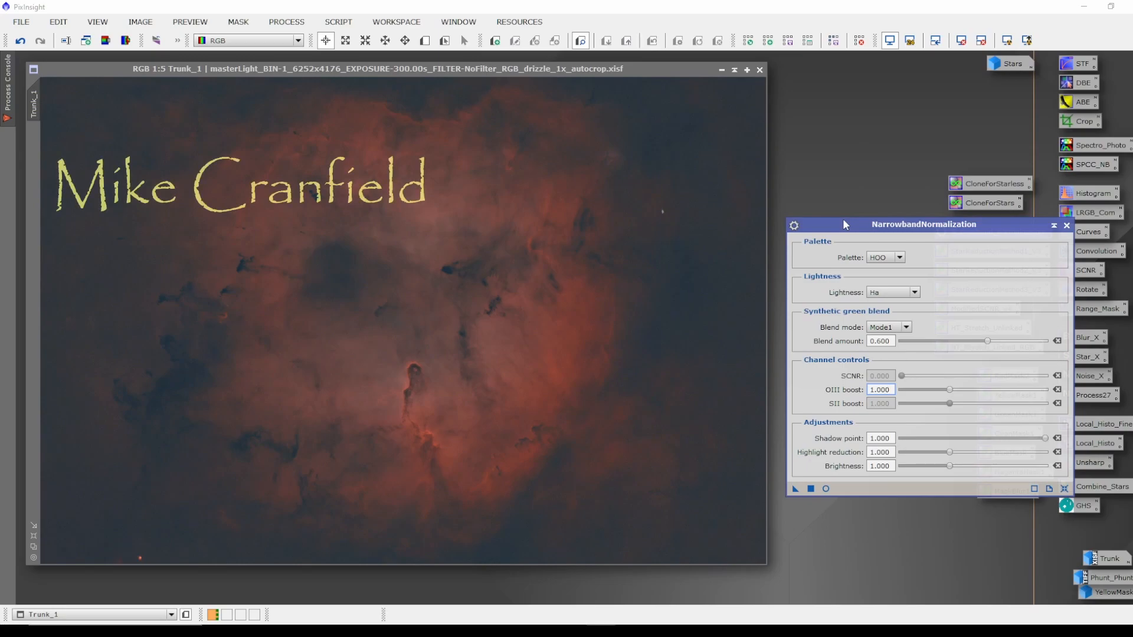
left_click_drag(844, 225, 842, 218)
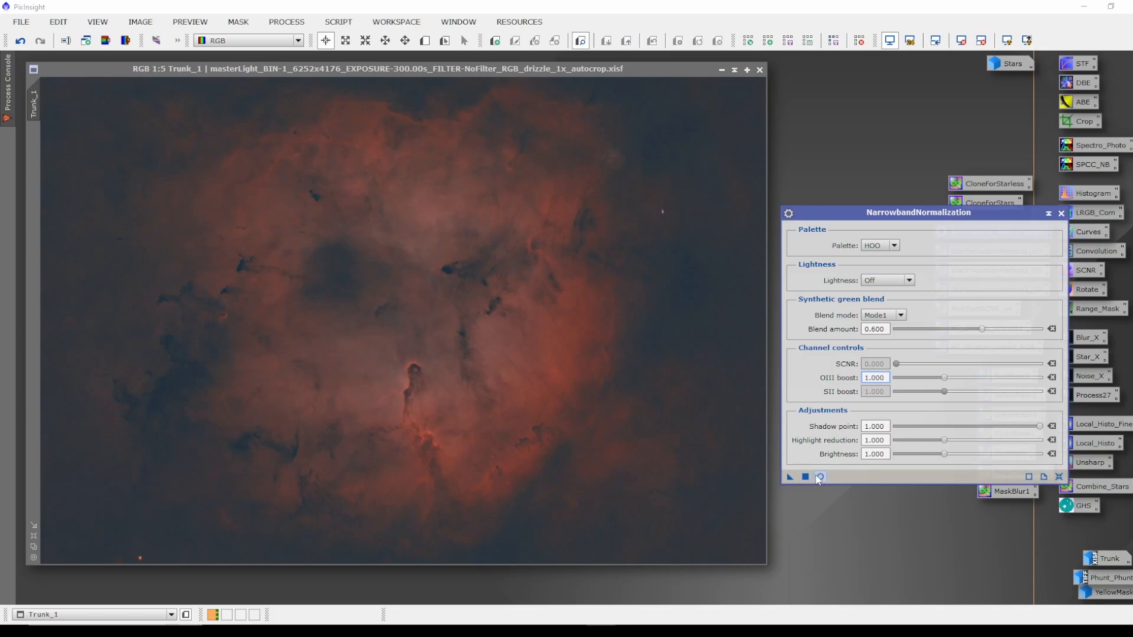
left_click(819, 477)
left_click_drag(916, 211, 925, 212)
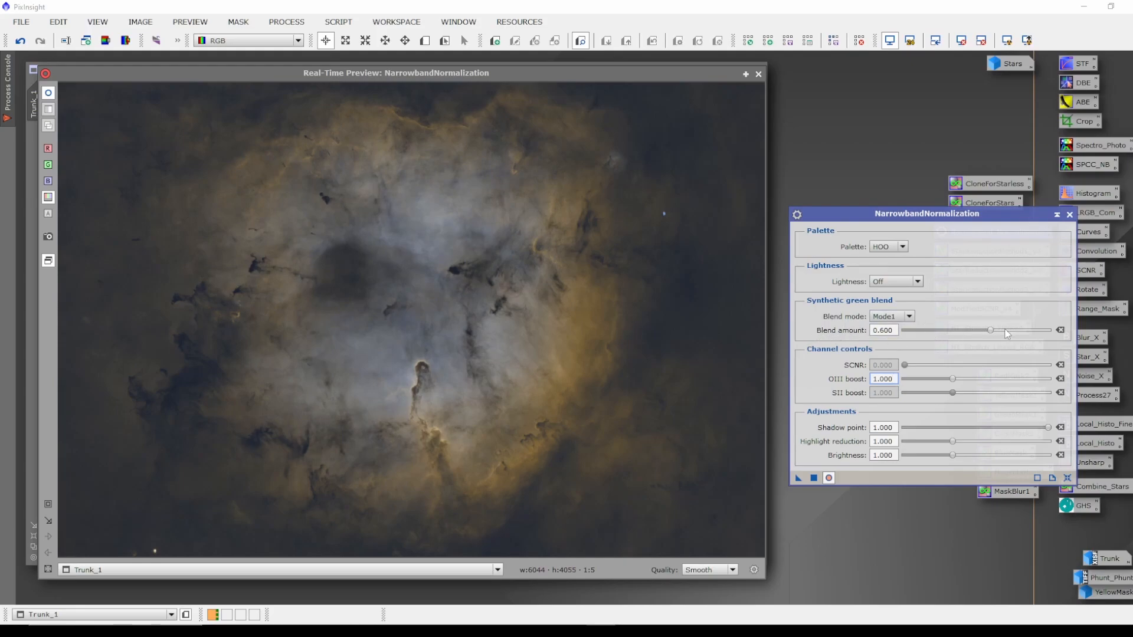
left_click_drag(990, 330, 978, 331)
left_click_drag(953, 380, 976, 378)
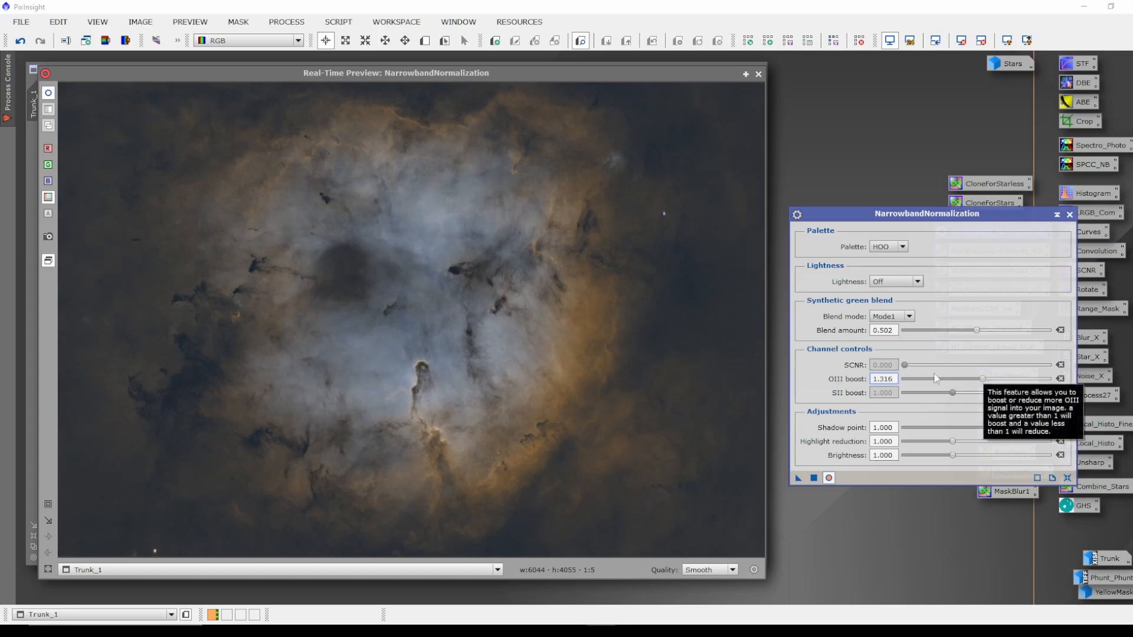
left_click_drag(983, 379, 1003, 381)
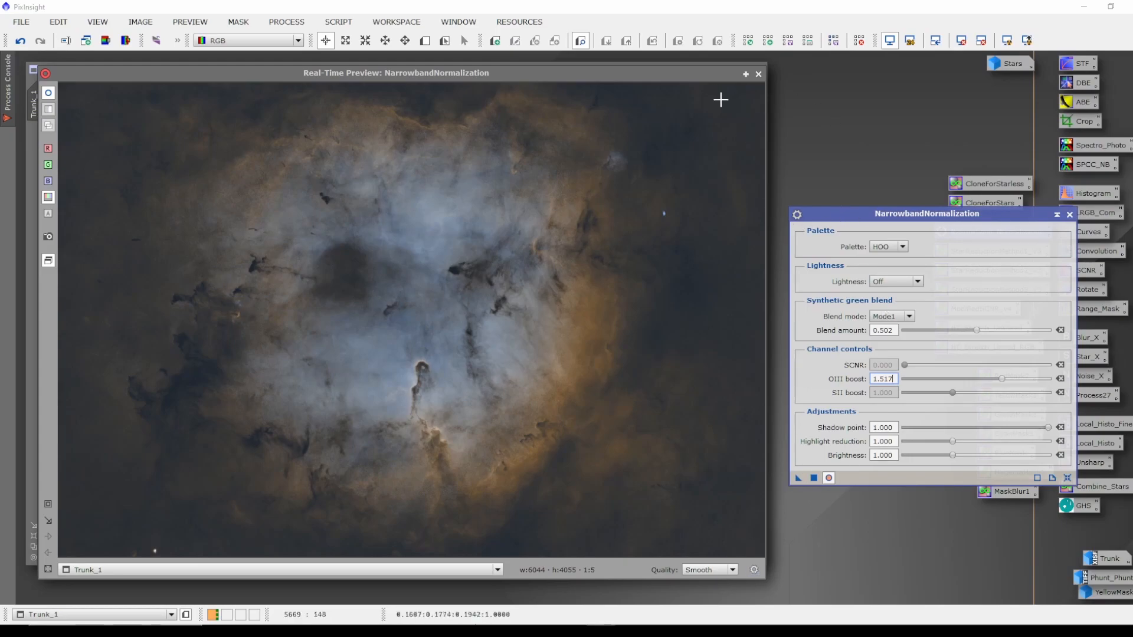
left_click(758, 75)
left_click_drag(799, 479, 576, 428)
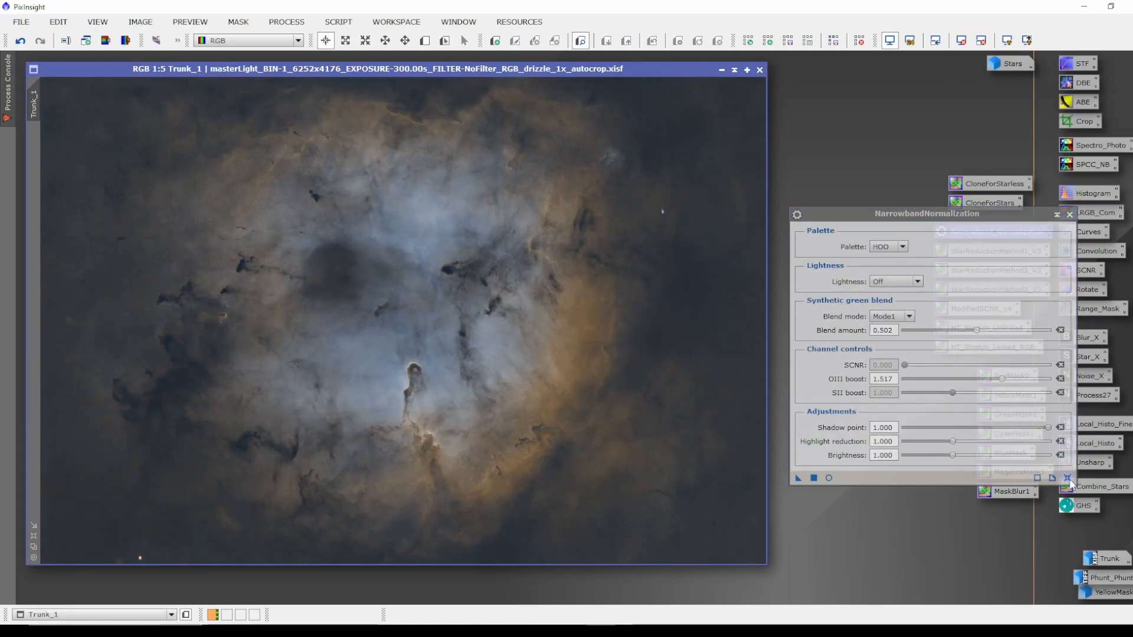
left_click(1070, 214)
Brighten Trunk_1 again with a Curves point at input 0.43137 and output 0.58915, then close Curves and its preview.
left_click_drag(607, 68, 604, 66)
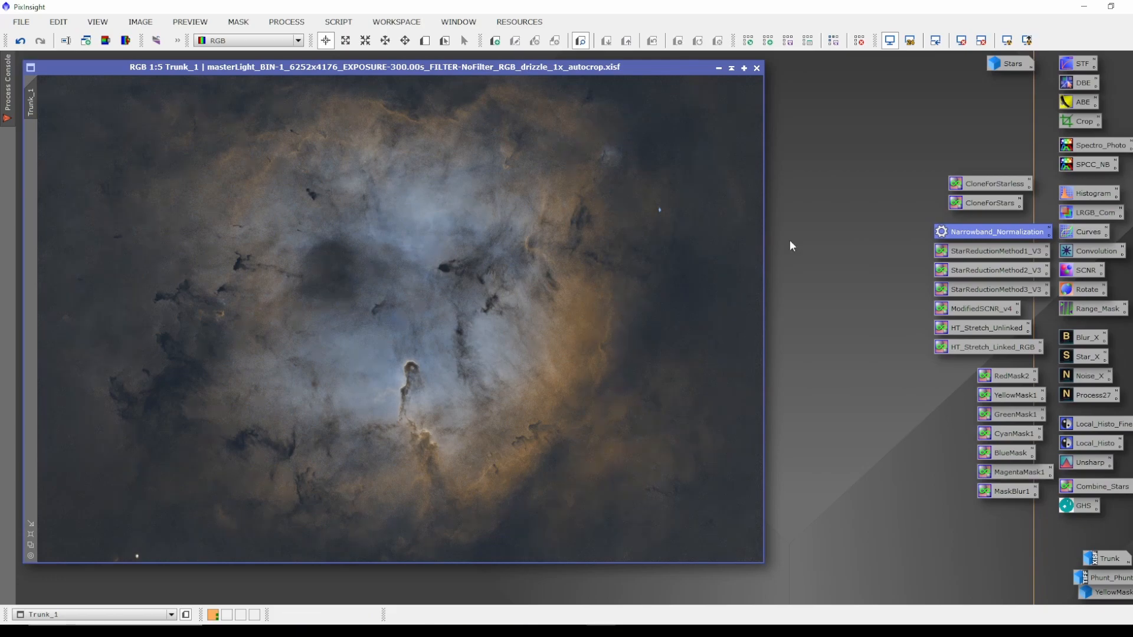
double_click(1084, 232)
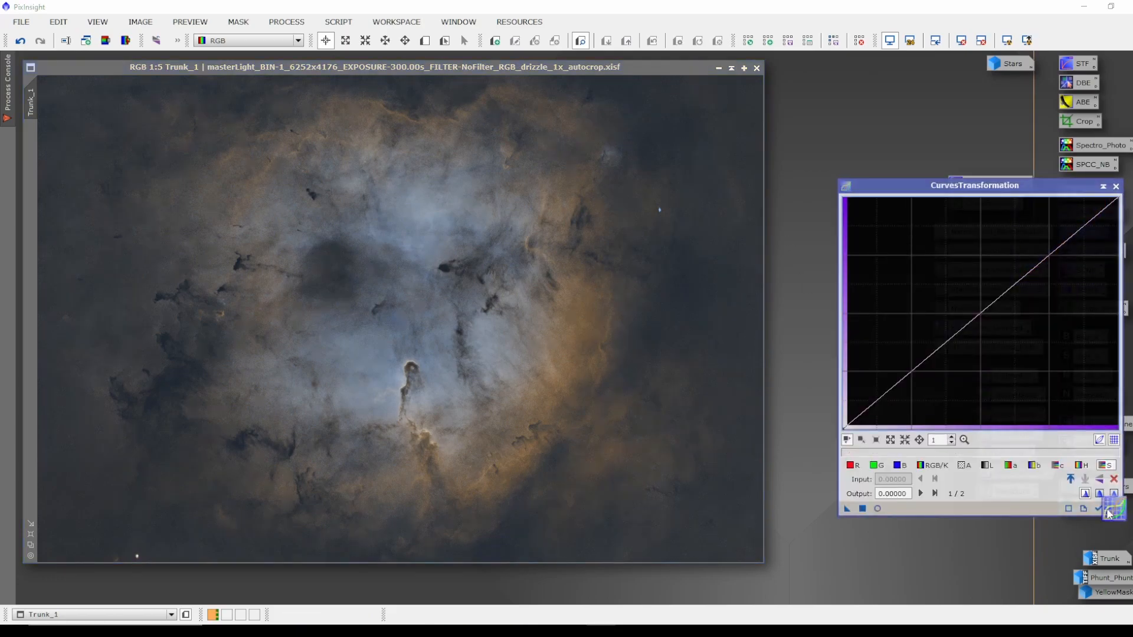
left_click(878, 509)
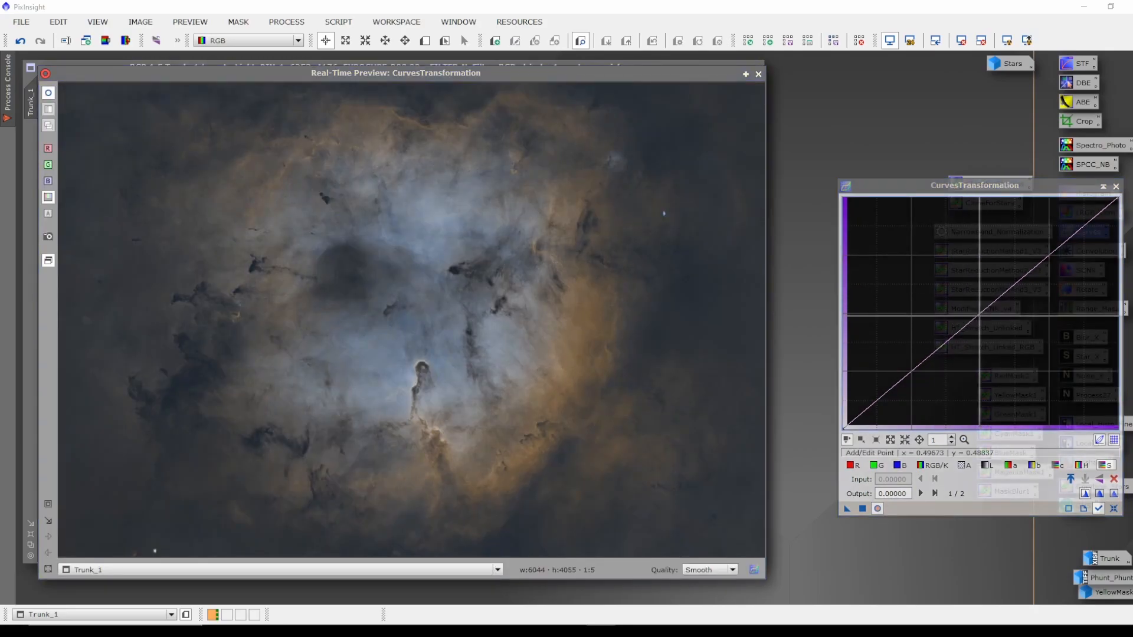
left_click(971, 307)
left_click_drag(971, 308, 961, 291)
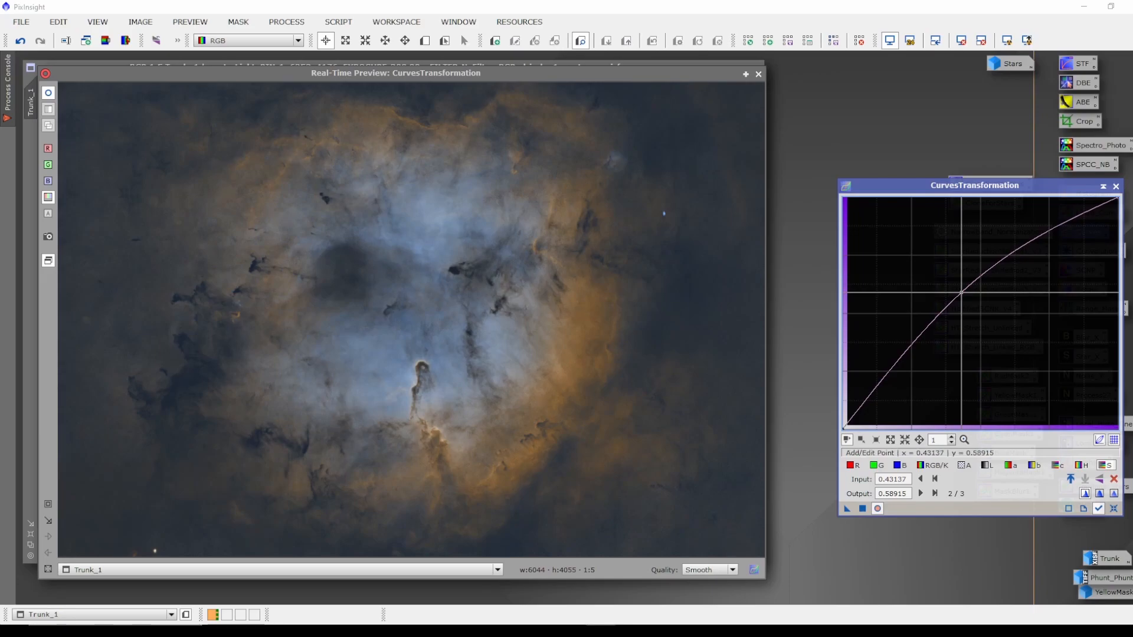
left_click(862, 509)
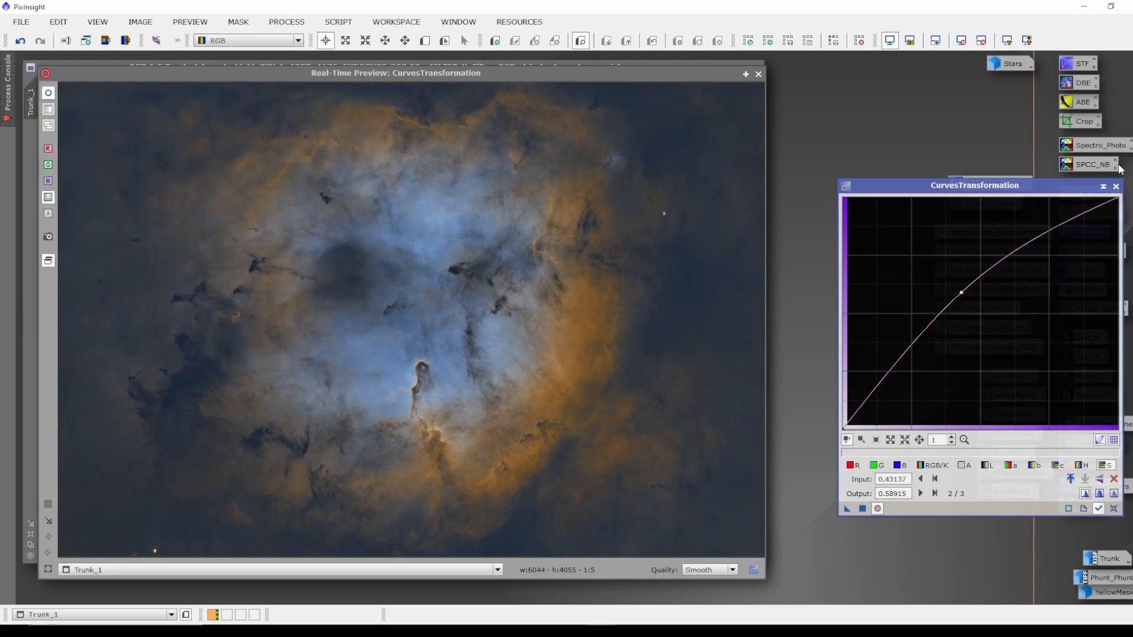
left_click(1115, 187)
left_click(759, 74)
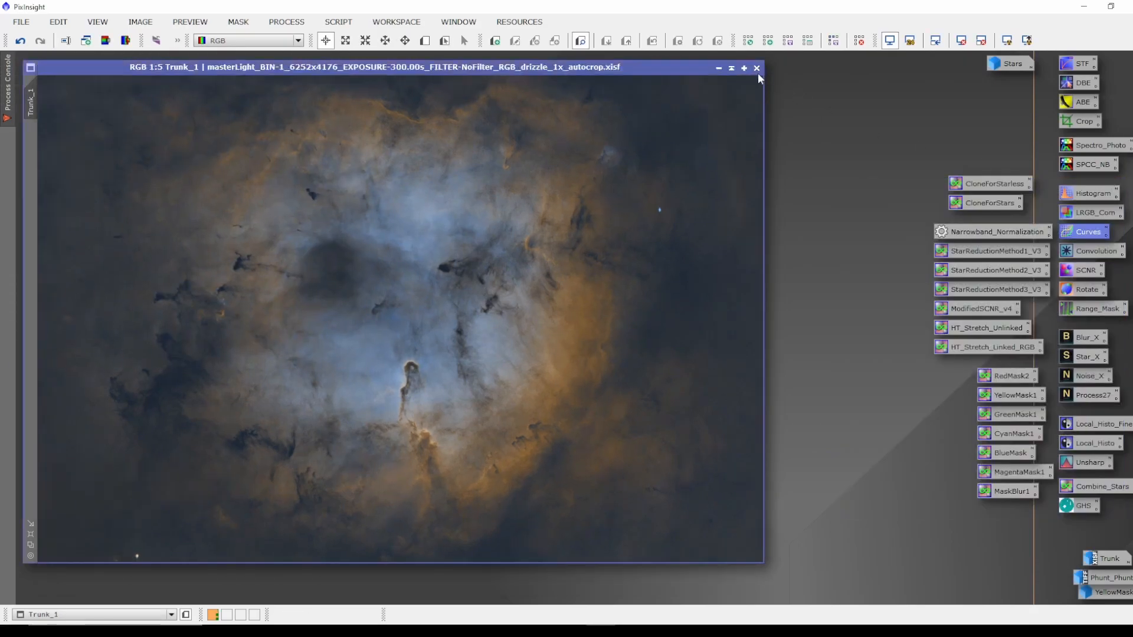
Inspect the YellowMask1 PixelMath expression and apply that icon to Trunk_1 to create a yellow colour mask image.
left_click_drag(558, 72, 572, 79)
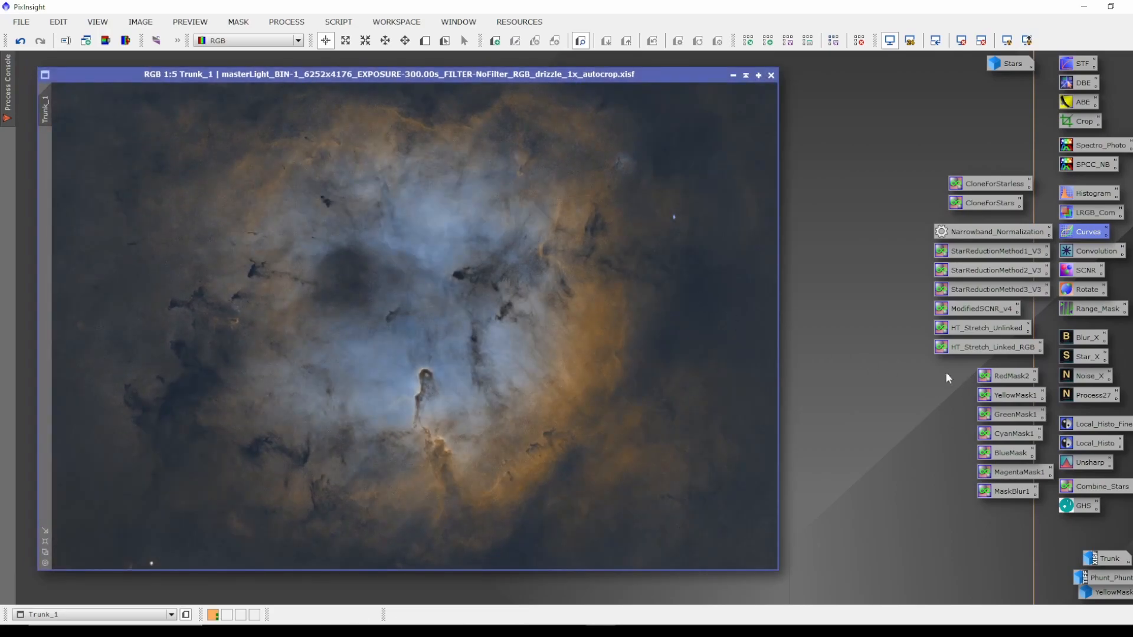
double_click(1017, 399)
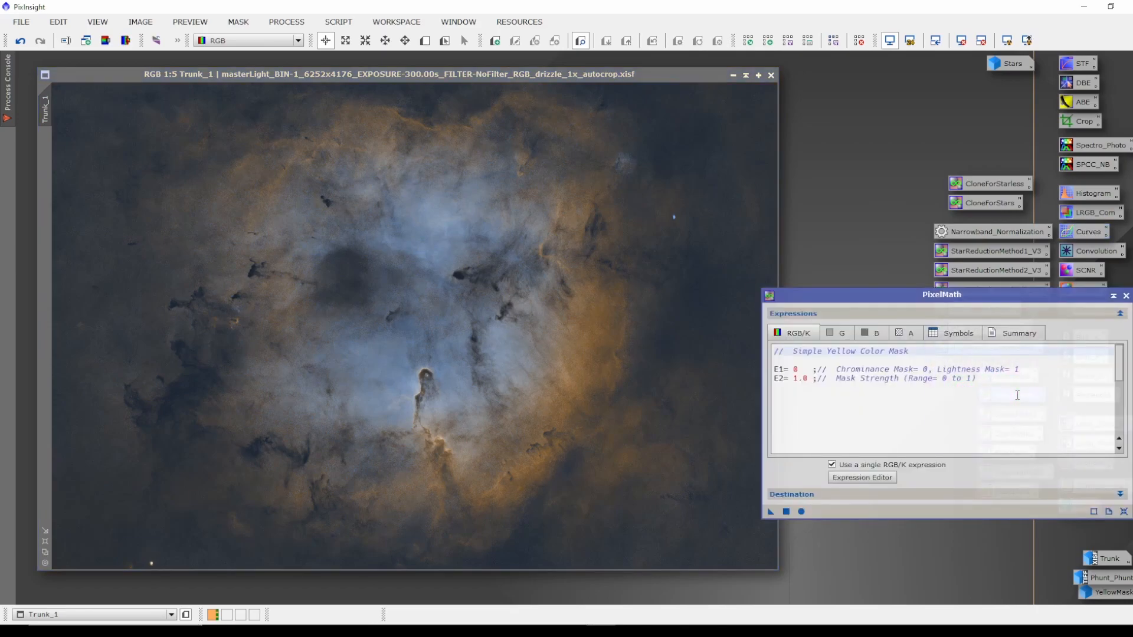
left_click(1125, 296)
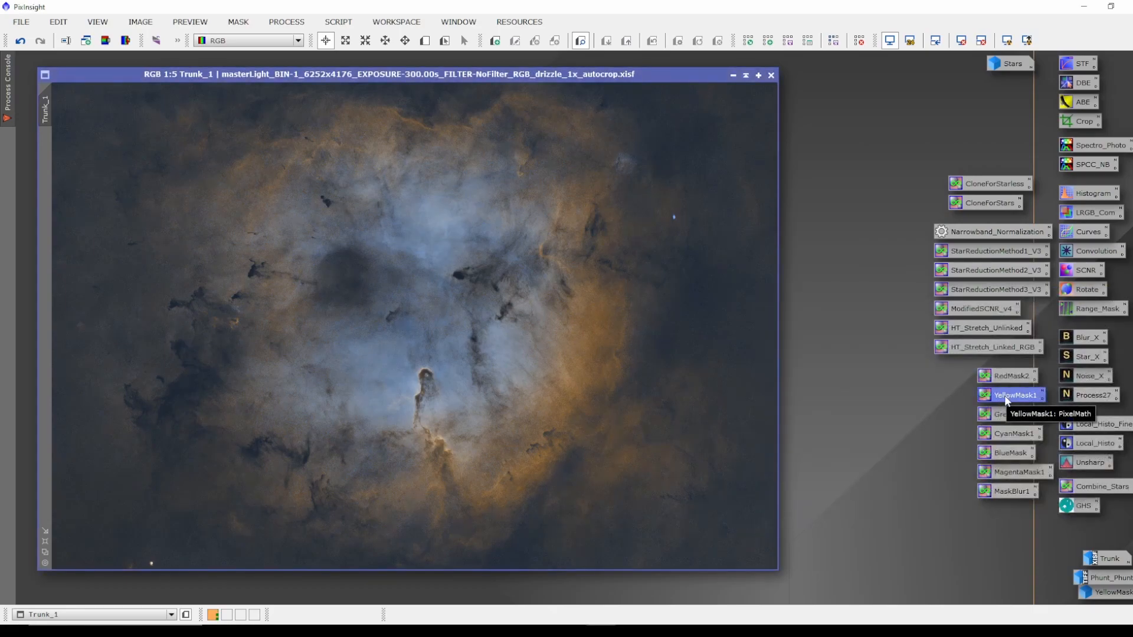
left_click_drag(1007, 401, 519, 341)
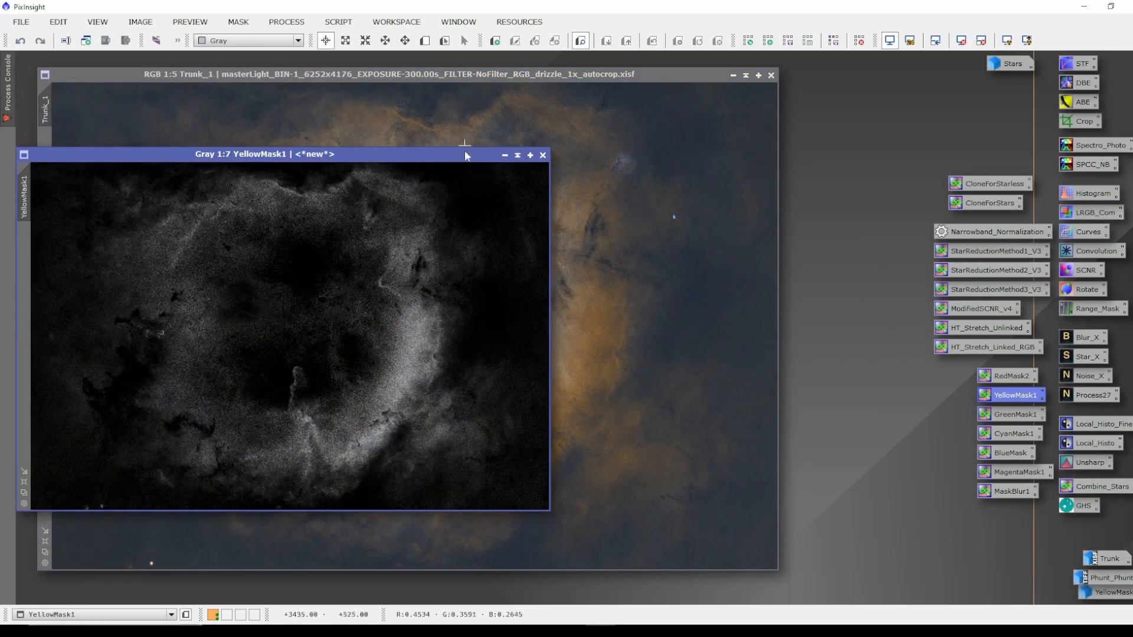
Blur the YellowMask1 image by applying the MaskBlur1 PixelMath icon to it.
left_click_drag(422, 158, 546, 156)
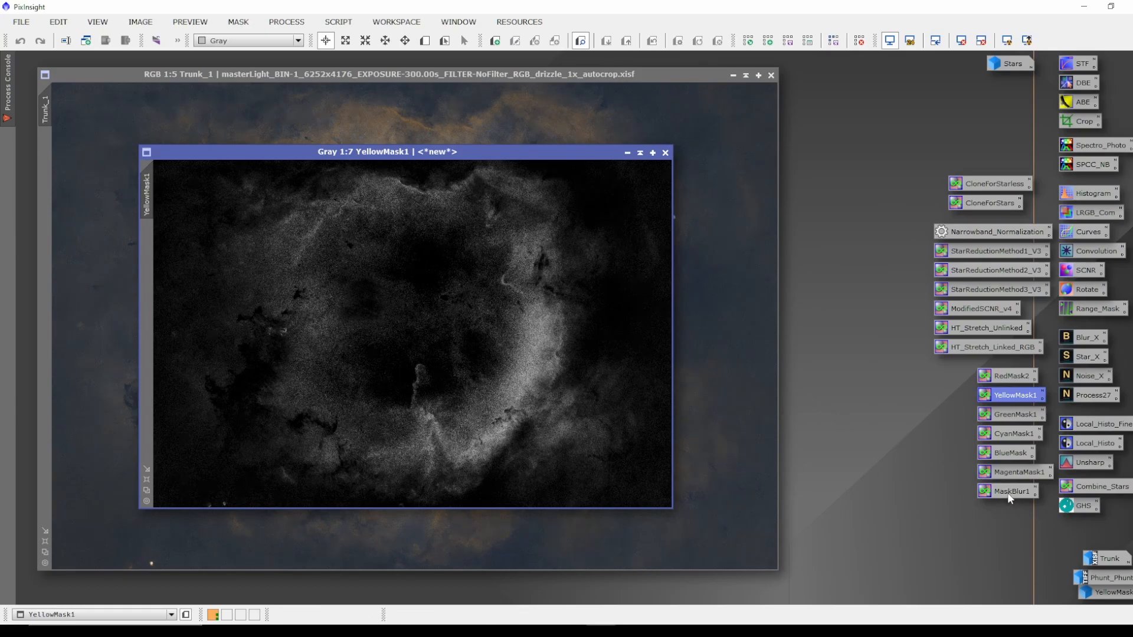
left_click_drag(1027, 487, 428, 342)
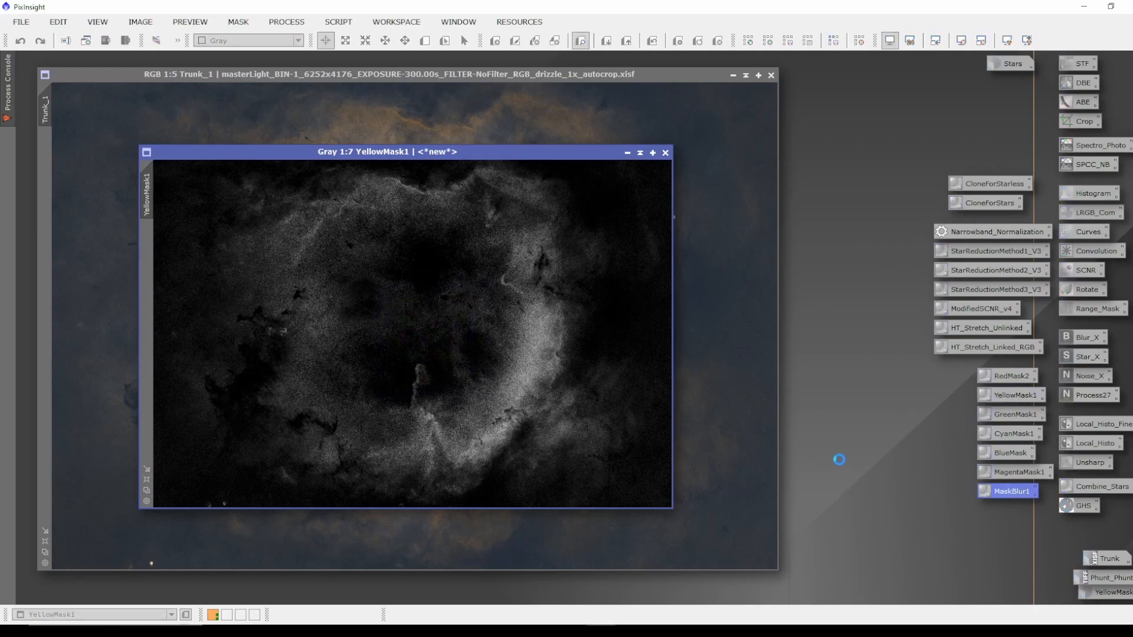
left_click_drag(955, 484, 420, 368)
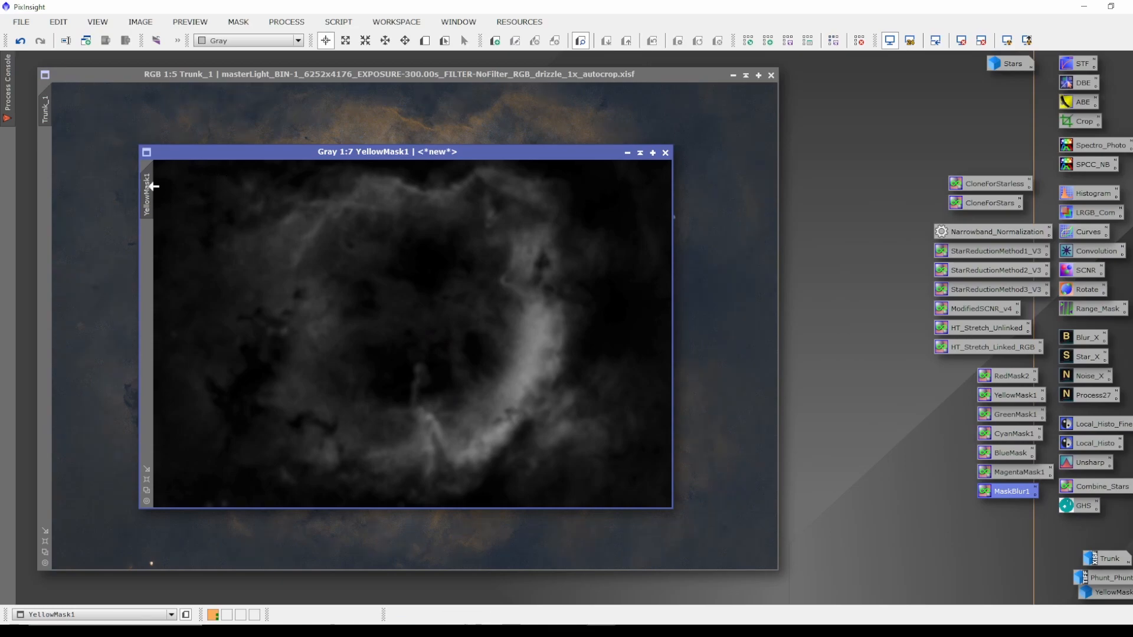
Set YellowMask1 as the mask on Trunk_1 and iconize the mask image.
left_click_drag(544, 154, 587, 156)
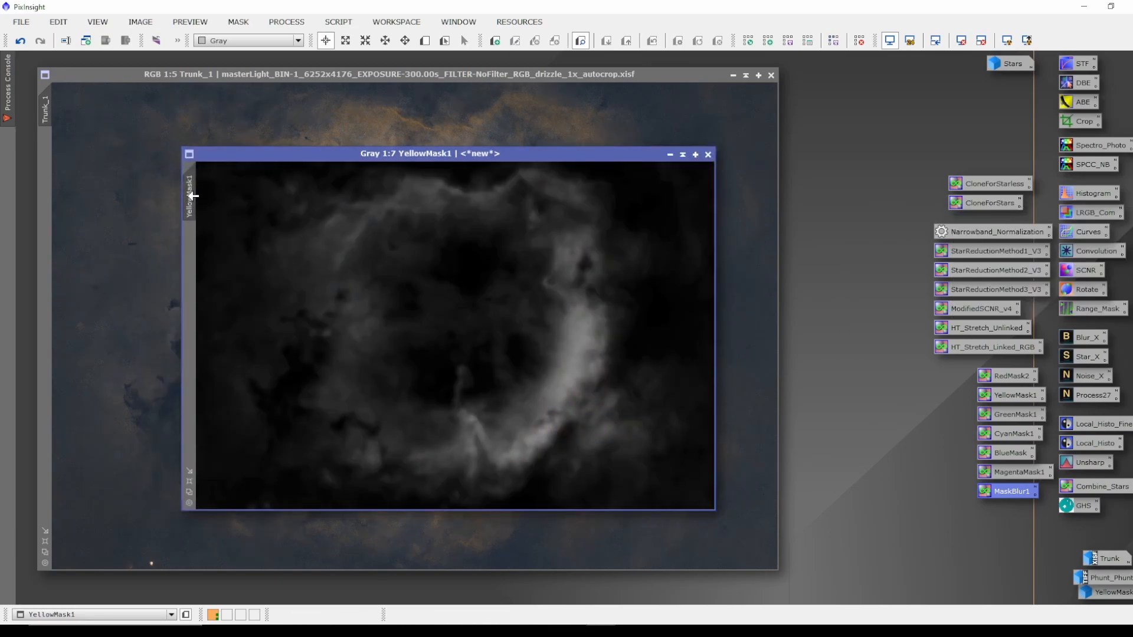
left_click_drag(193, 196, 43, 170)
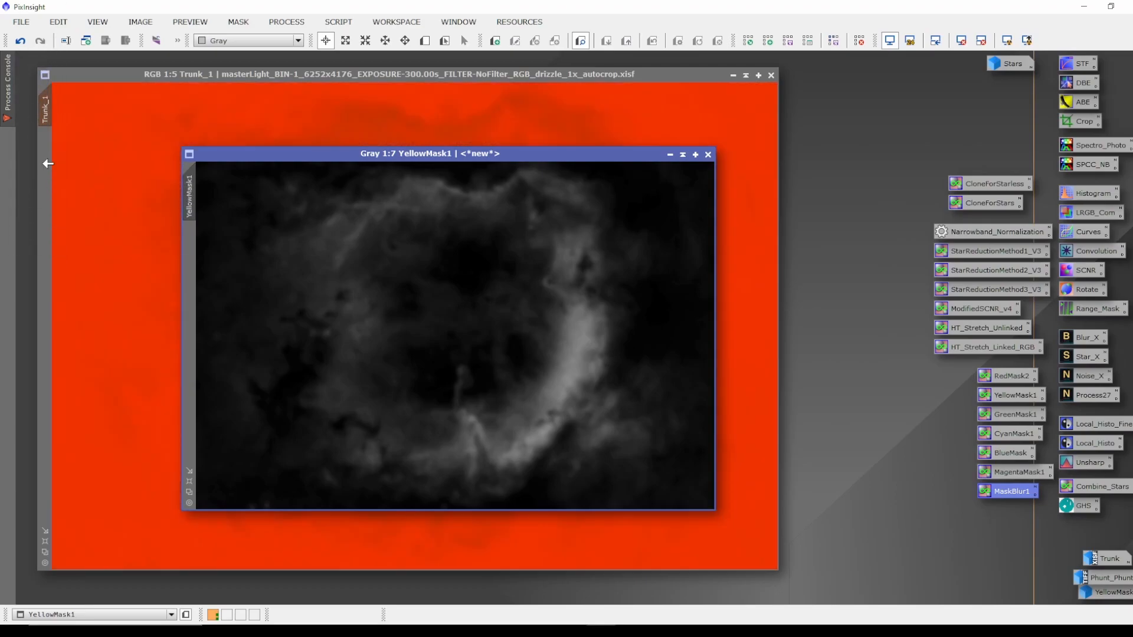
left_click(670, 155)
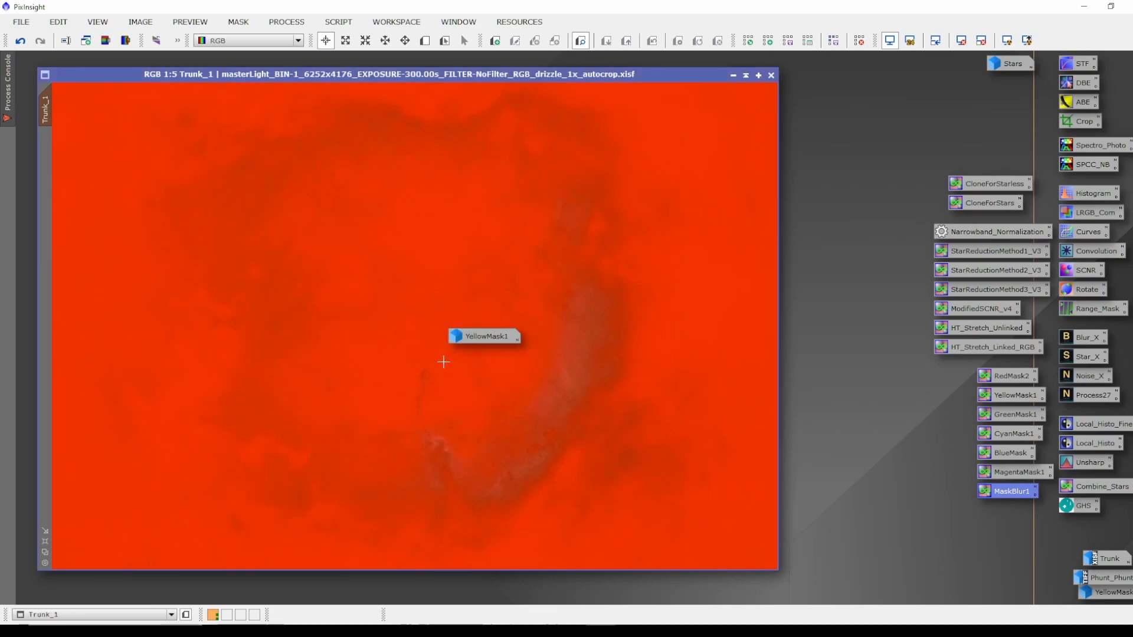
Hide the red mask overlay on Trunk_1 while keeping the mask active.
left_click_drag(493, 338, 1103, 541)
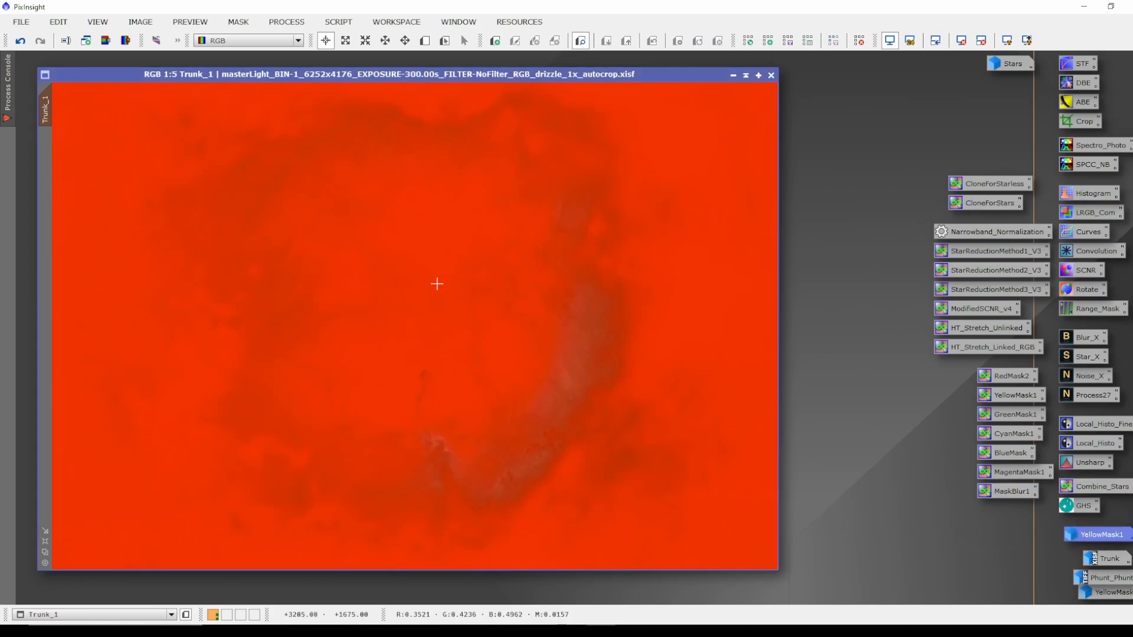
key("ctrl+k")
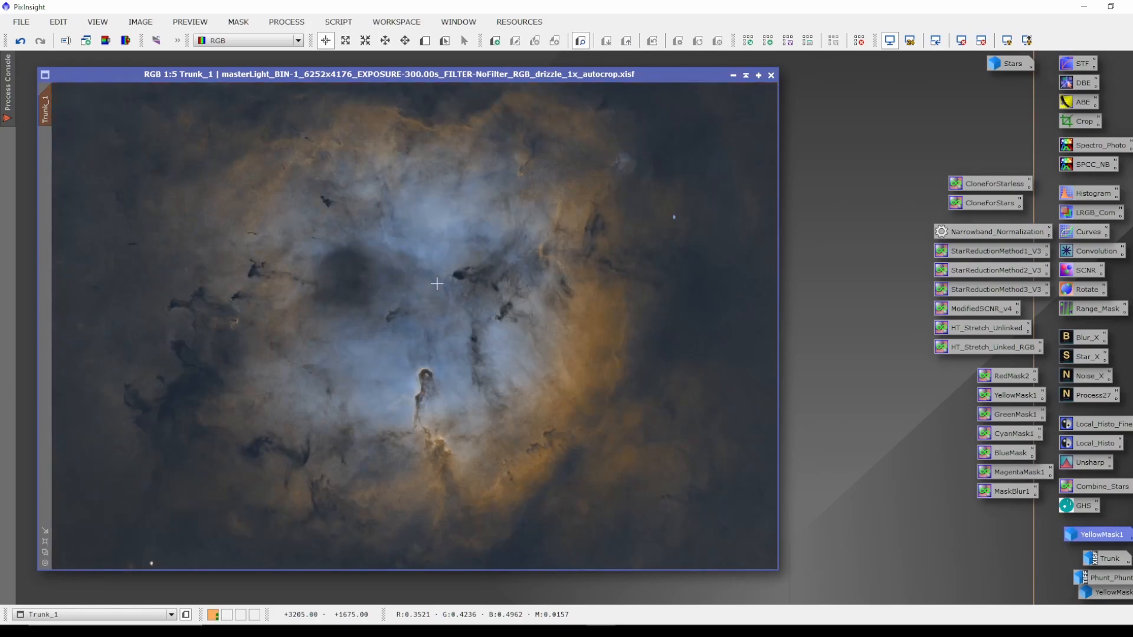
right_click(437, 284)
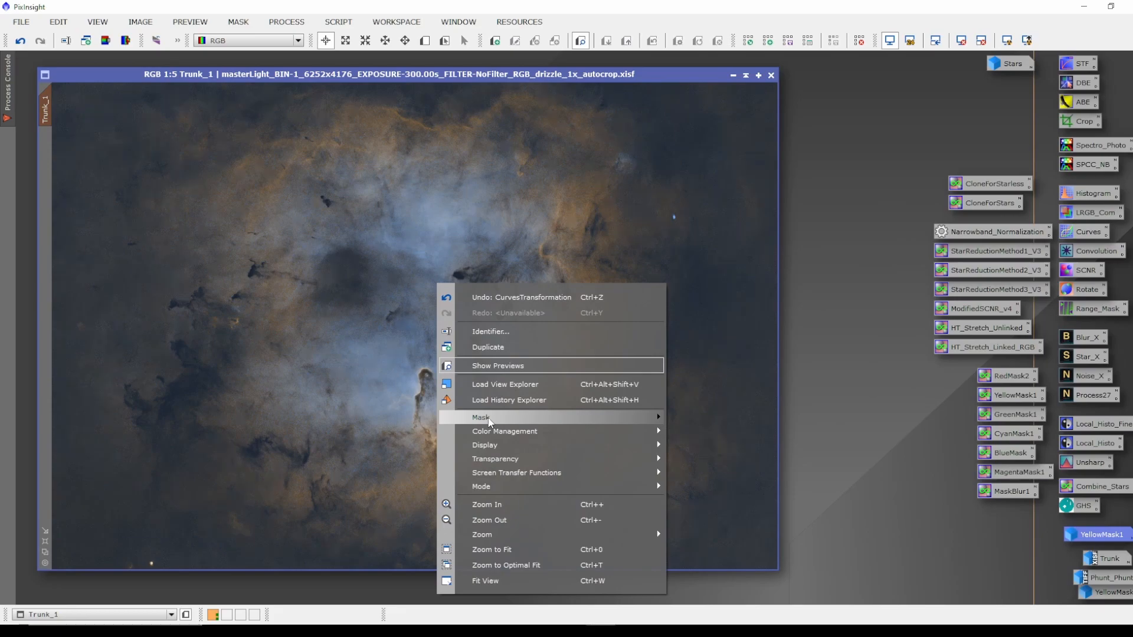
left_click(825, 316)
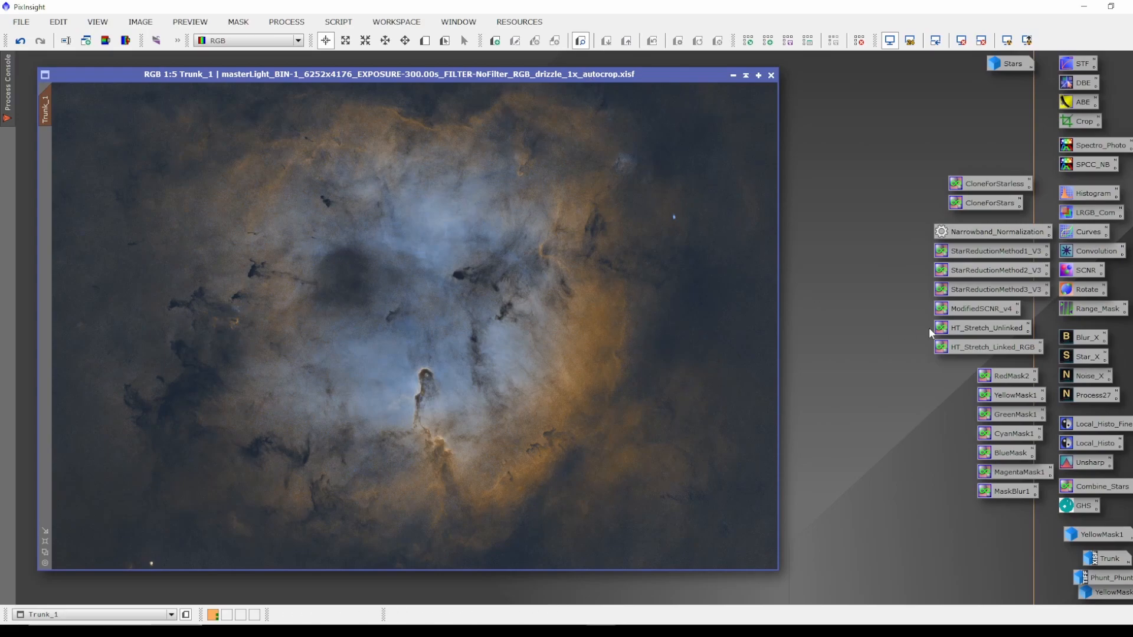
Open Curves with real-time preview and raise the red channel curve with a midtone point.
double_click(1088, 233)
left_click_drag(992, 191, 1009, 195)
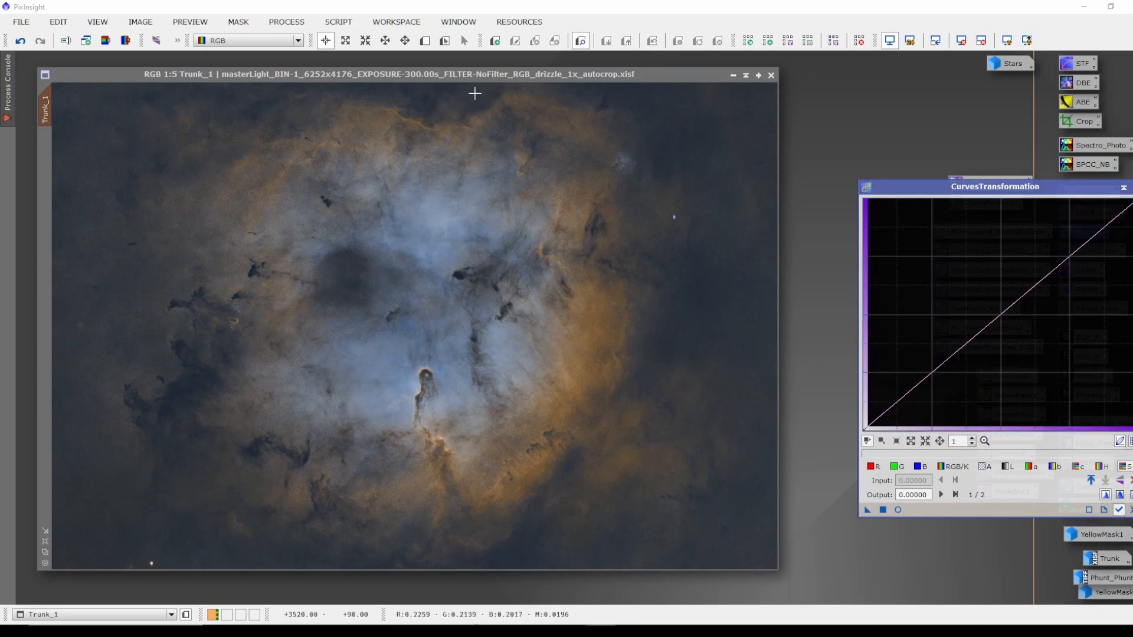
left_click(899, 511)
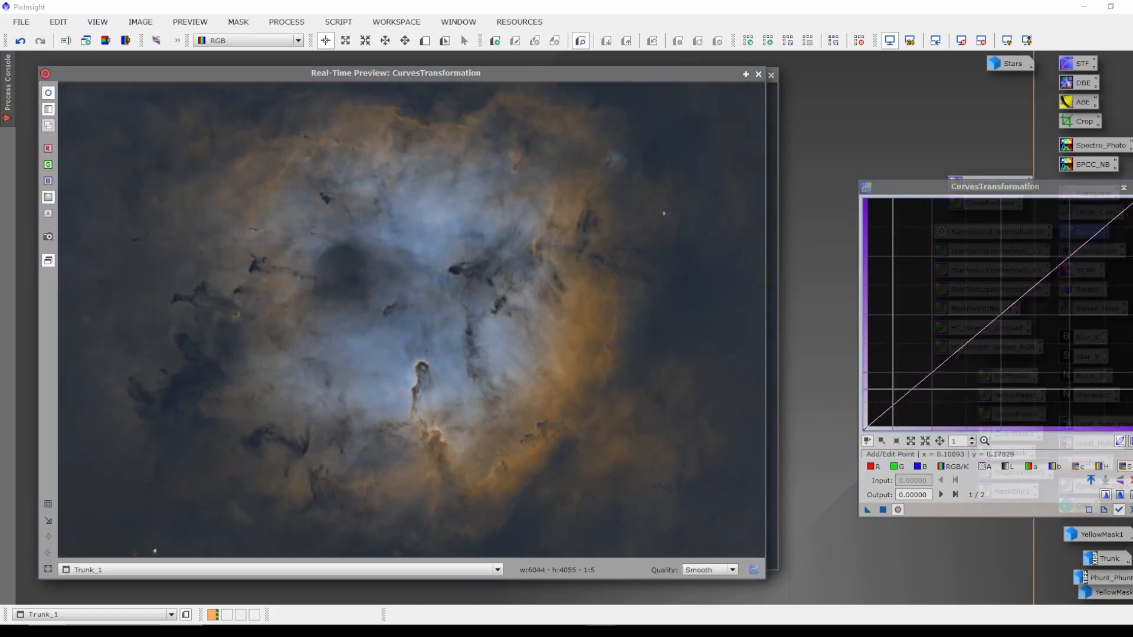
left_click(871, 466)
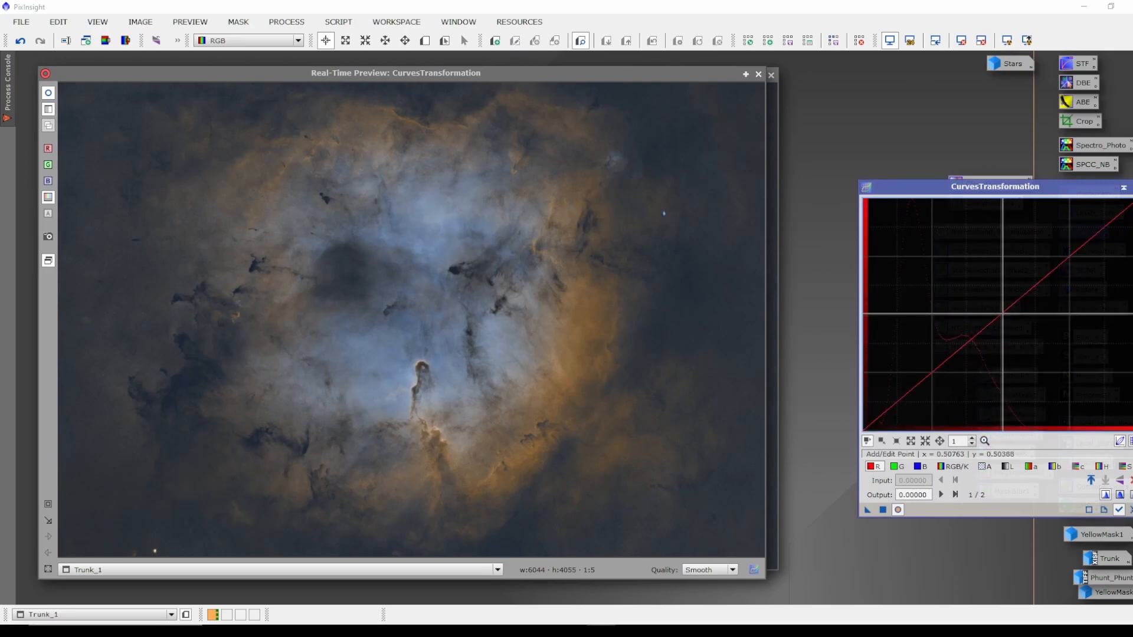
left_click_drag(1003, 314, 979, 289)
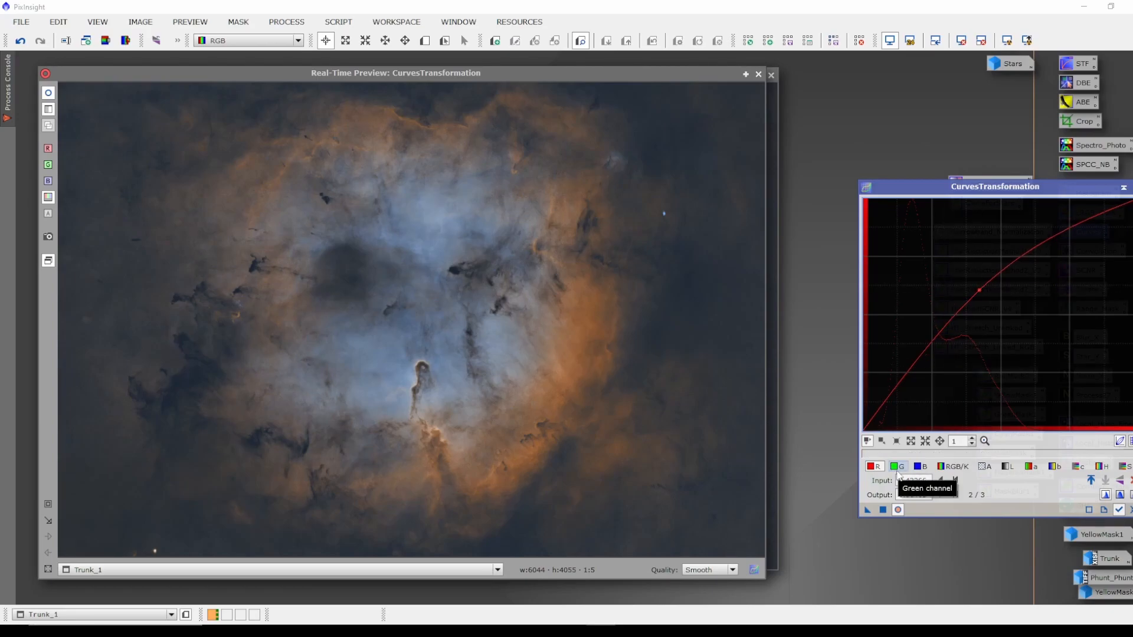
Shape the green channel curve with points at input 0.13290/output 0.10853 and input 0.46623/output 0.59173.
left_click(897, 468)
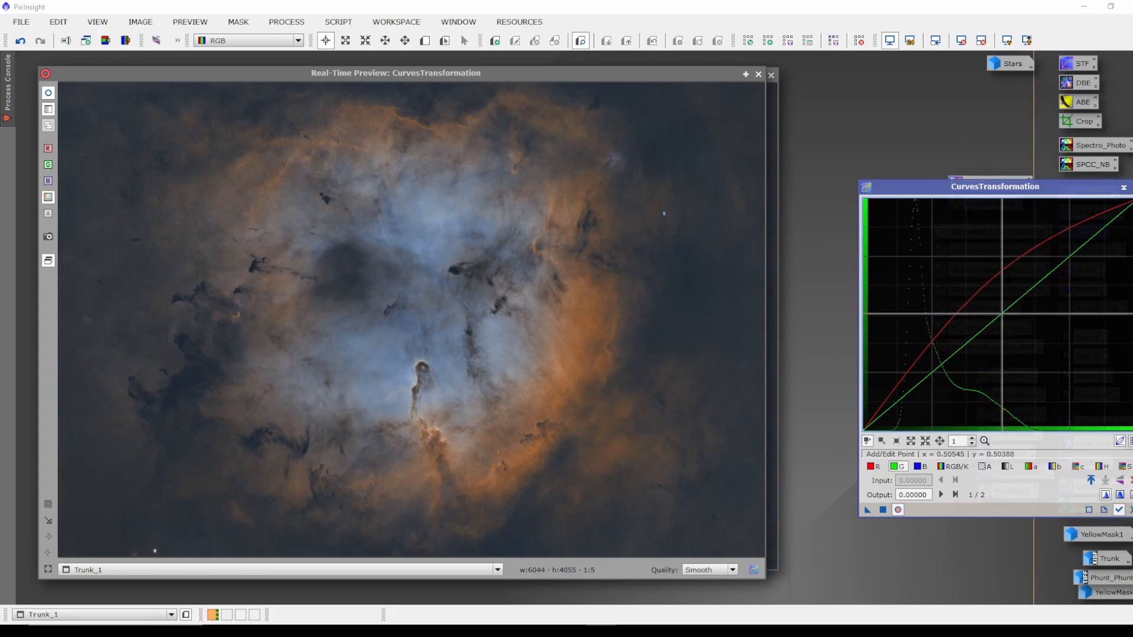
left_click_drag(1002, 314, 984, 296)
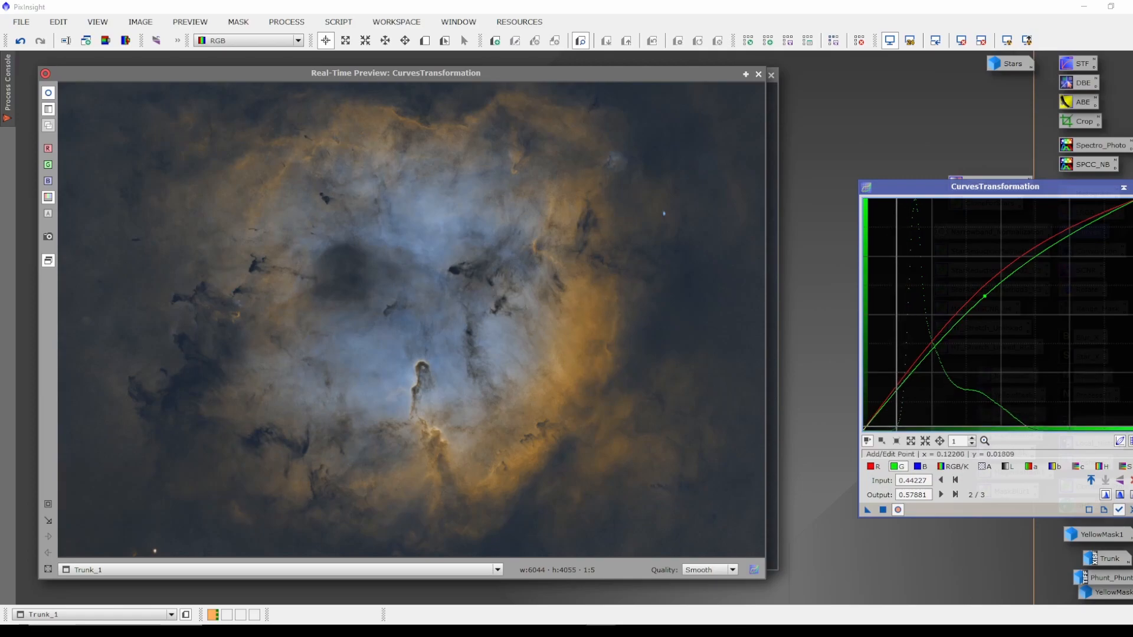
left_click_drag(902, 387, 900, 405)
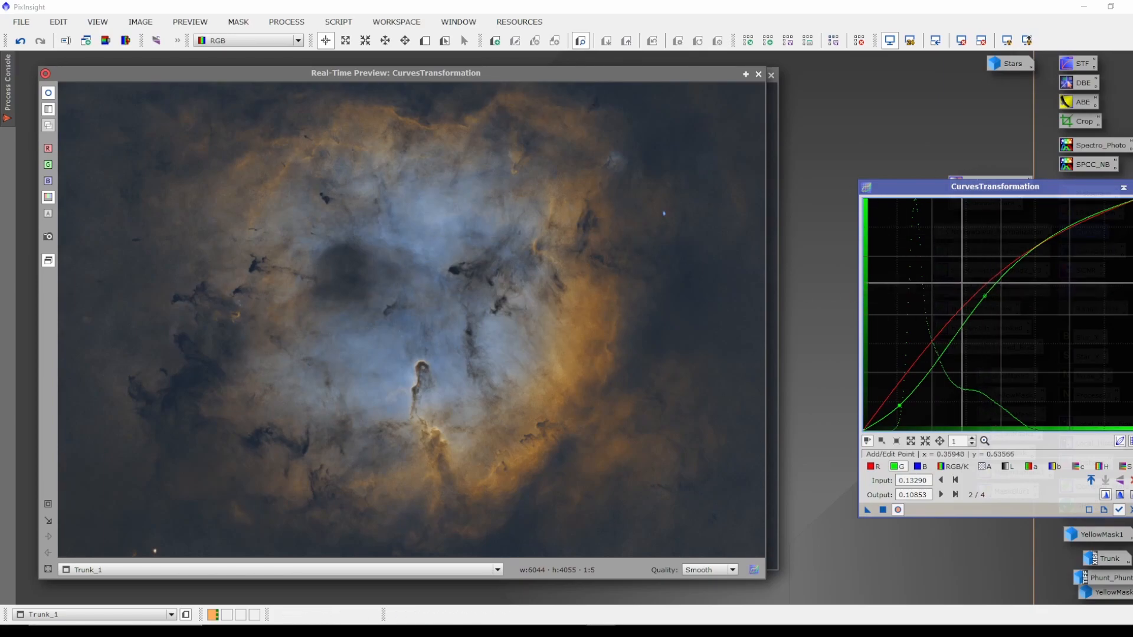
left_click_drag(984, 296, 991, 292)
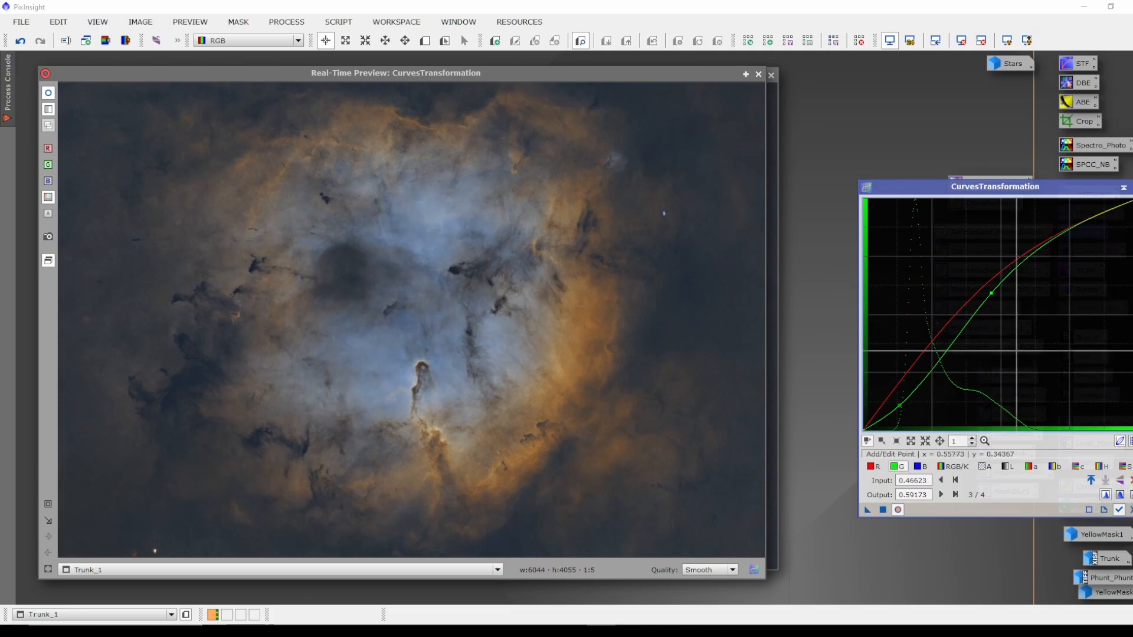
Raise the combined curve to input 0.42919 and output 0.61499, apply Curves twice to the masked Trunk_1, and close it.
left_click(1126, 467)
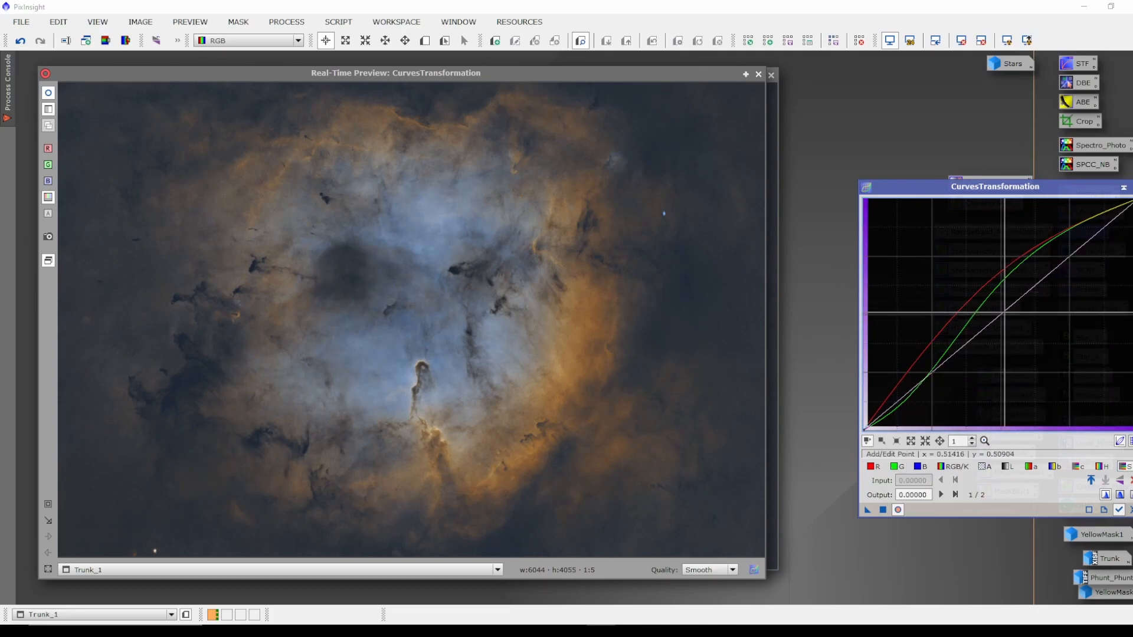
left_click_drag(1002, 313, 980, 288)
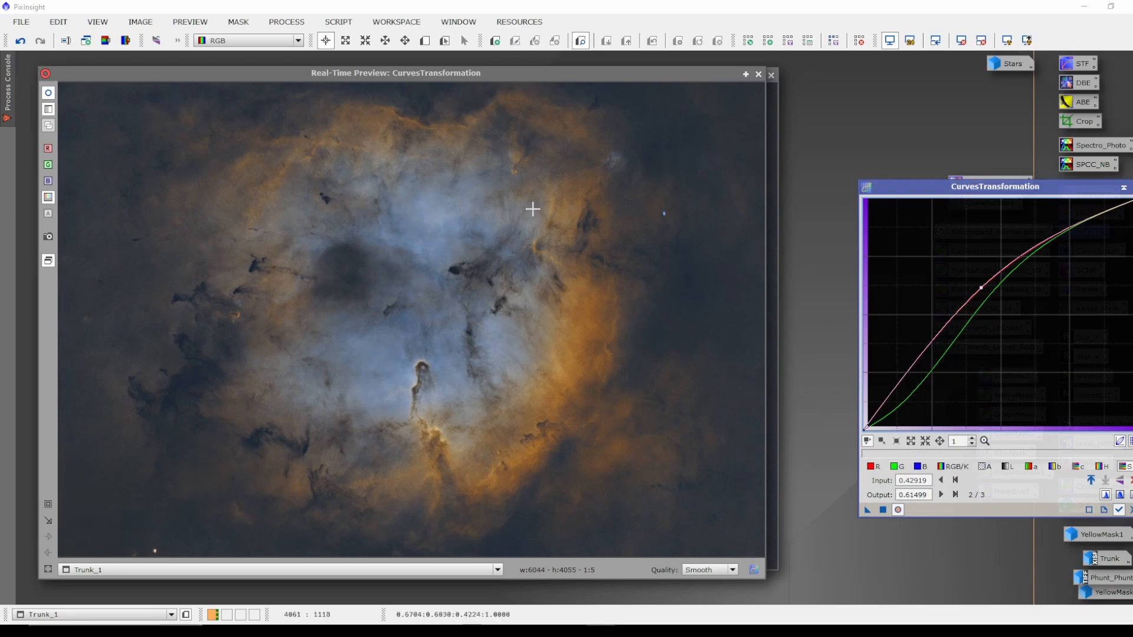
left_click(883, 510)
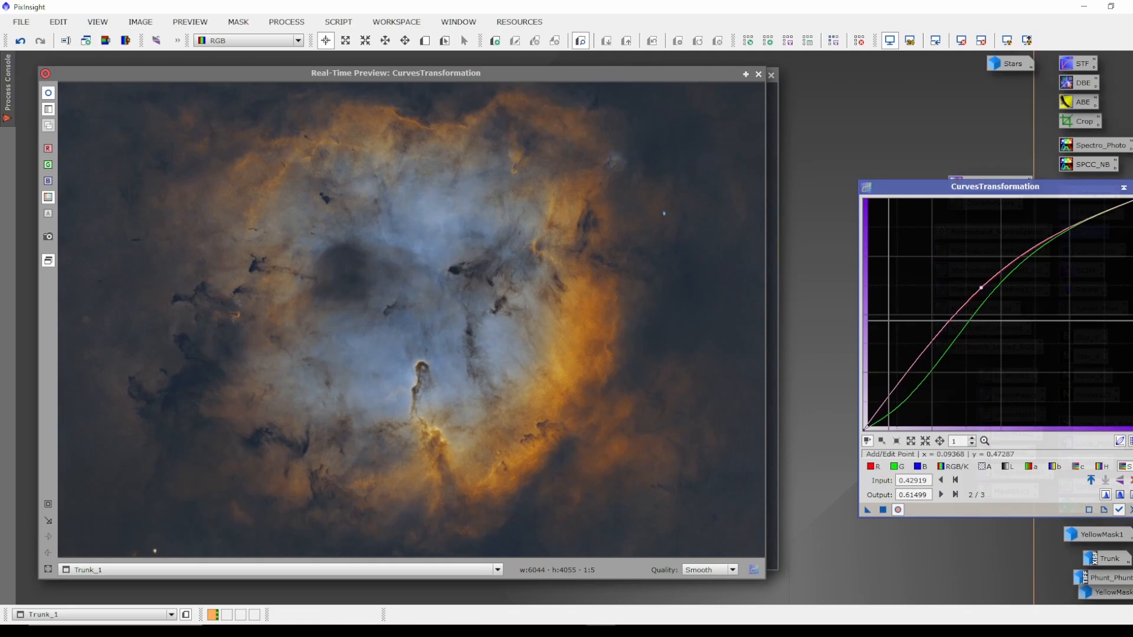
left_click(883, 510)
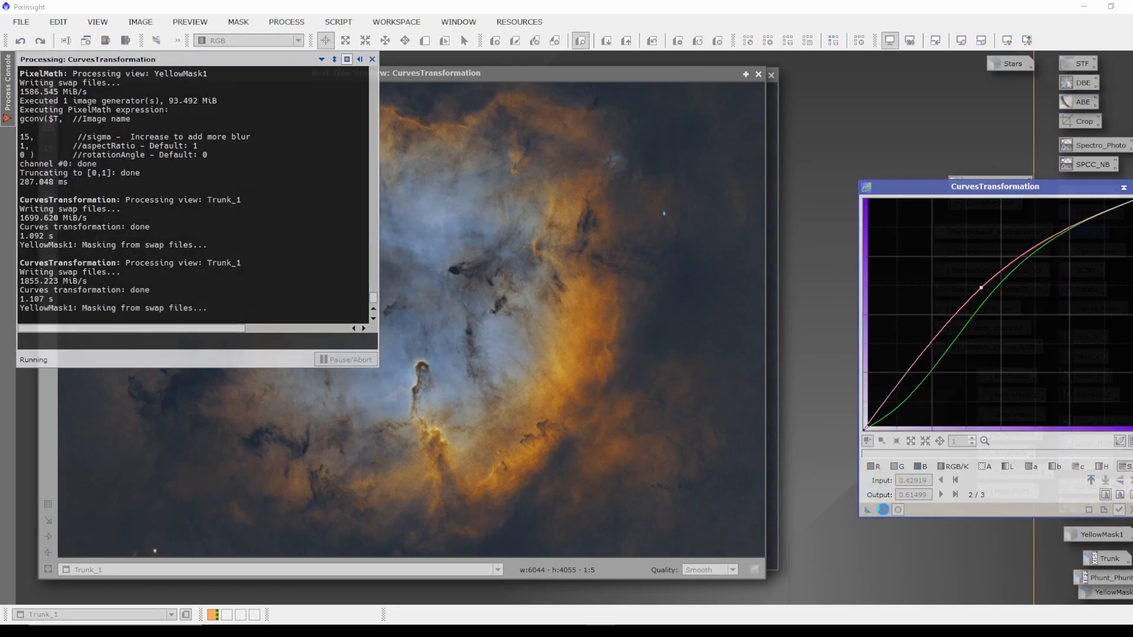
left_click(1132, 188)
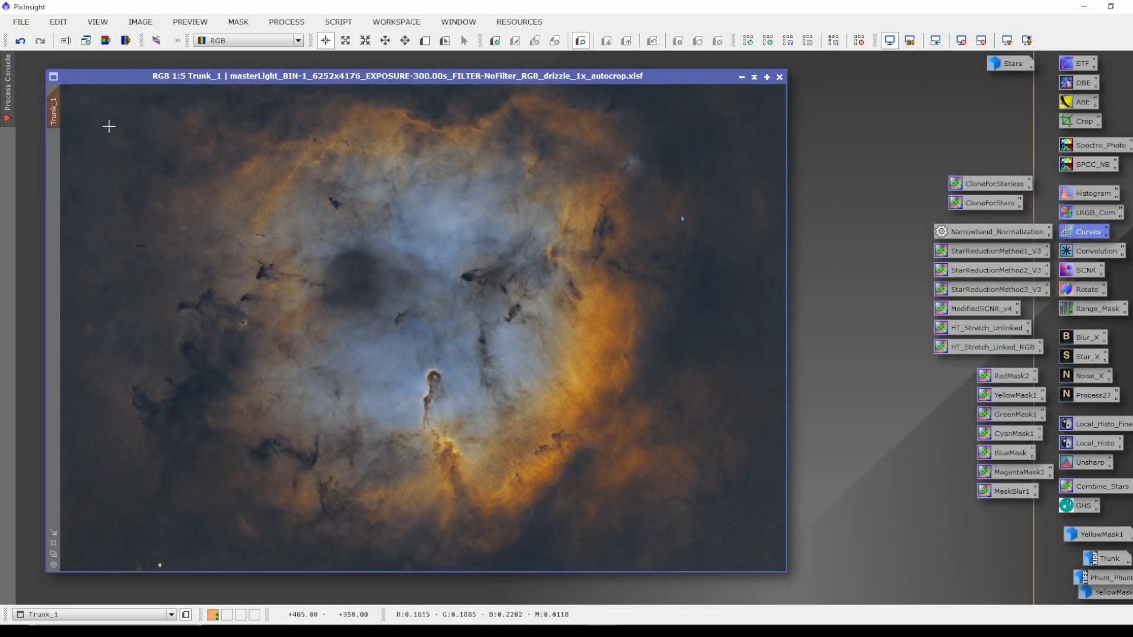
Remove the mask from Trunk_1.
right_click(55, 110)
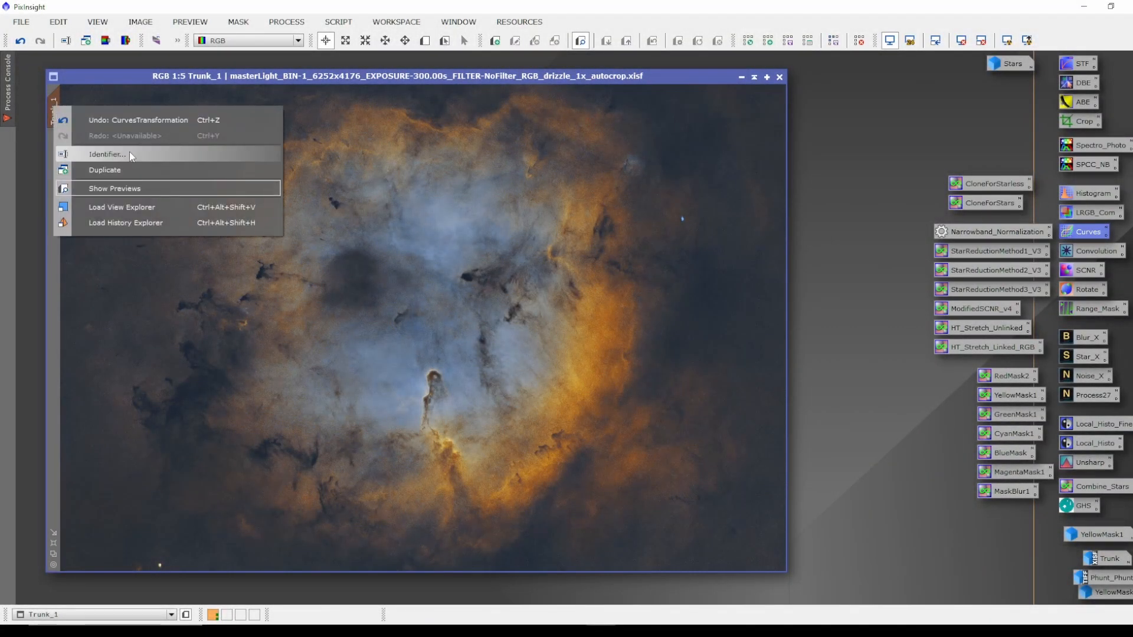
left_click(370, 239)
right_click(438, 313)
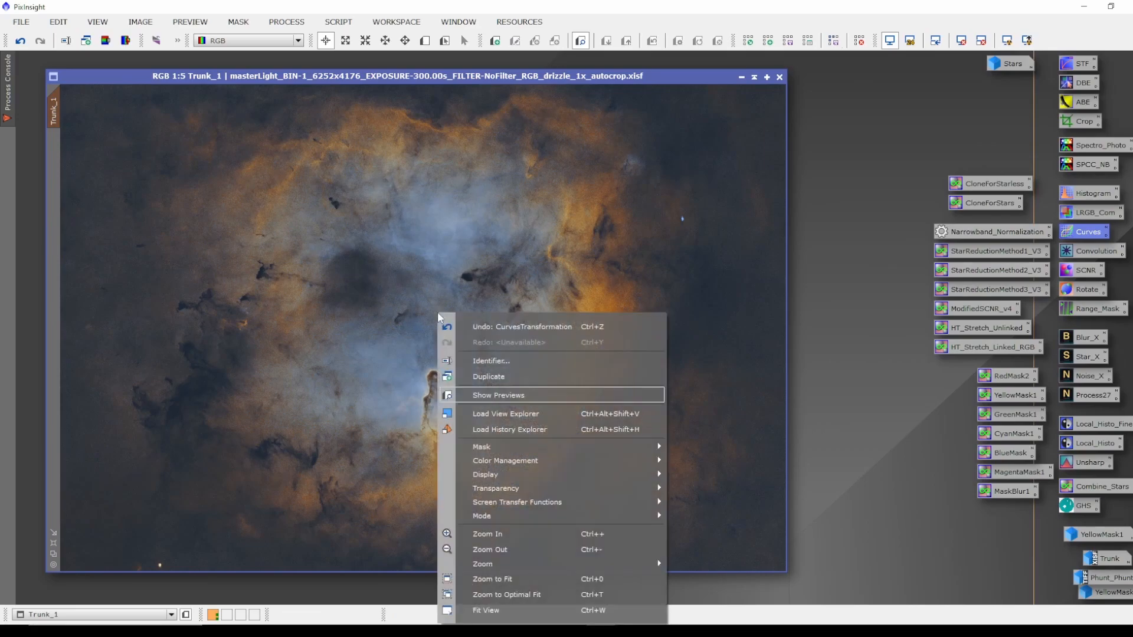
mouse_move(504, 453)
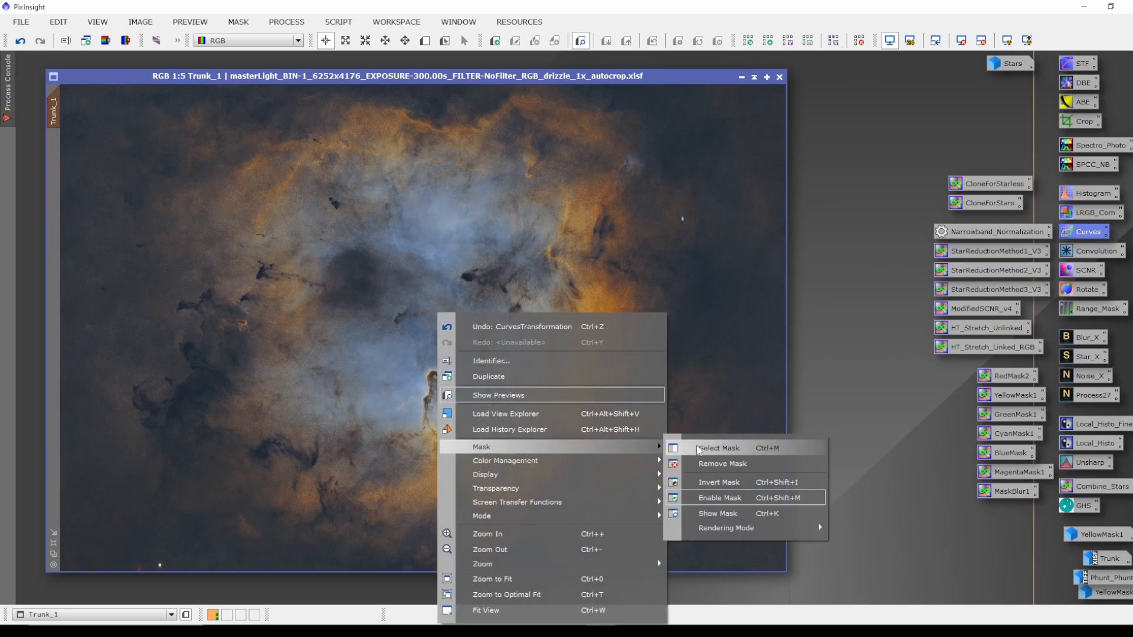
left_click(727, 464)
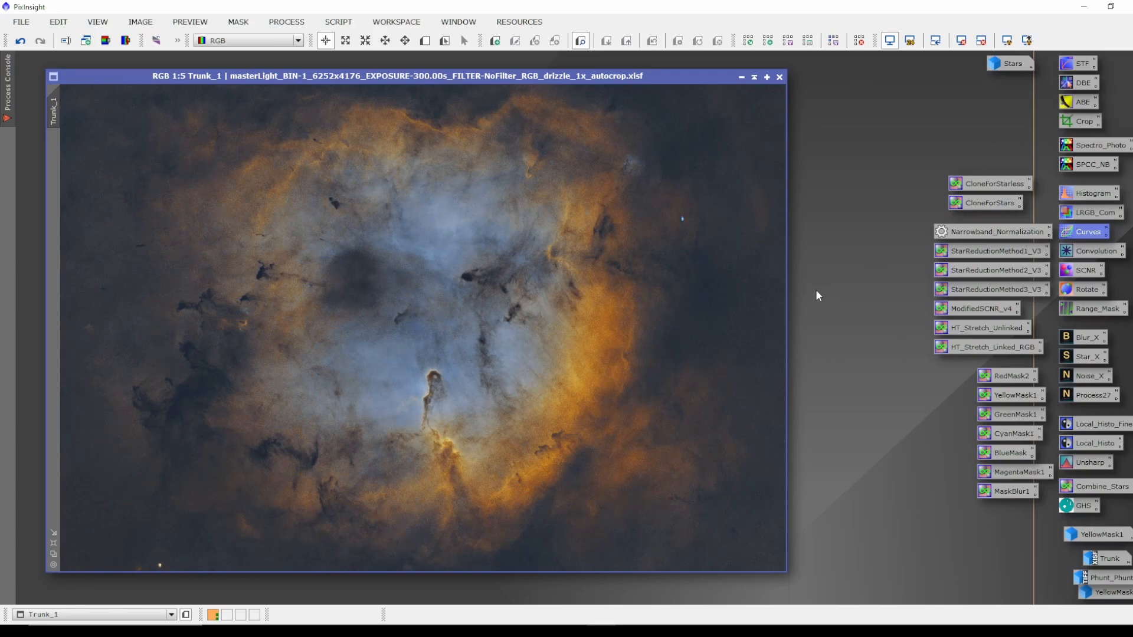
Reset HistogramTransformation, set the shadows to 0.02636535 with real-time preview, and apply it to Trunk_1.
double_click(1089, 194)
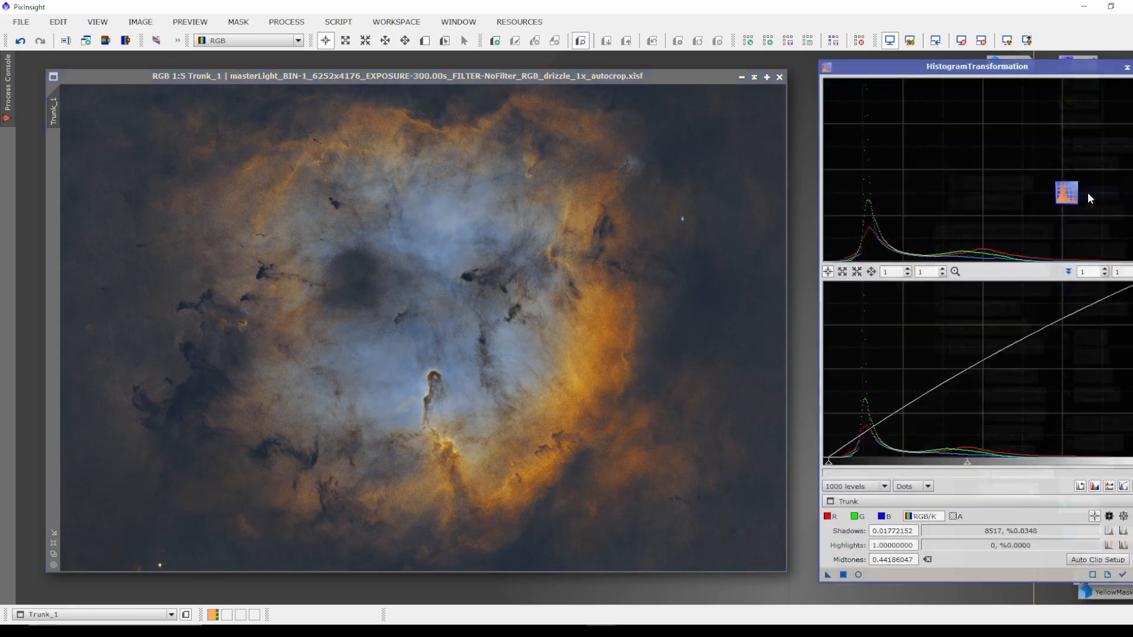
left_click_drag(915, 64, 911, 62)
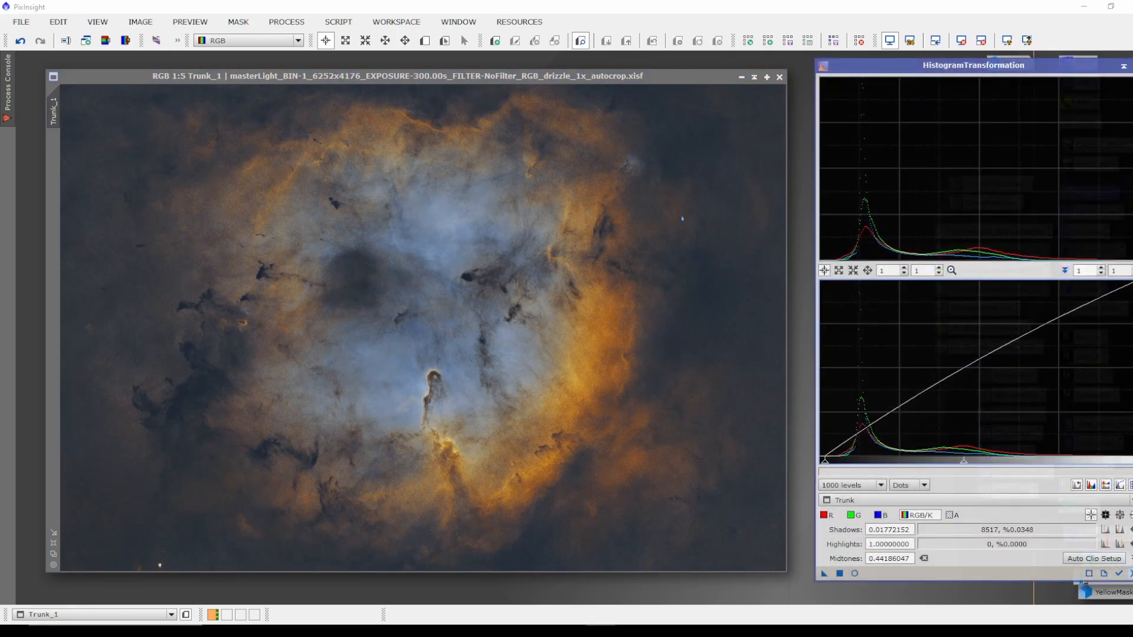
left_click(1129, 575)
left_click(1119, 574)
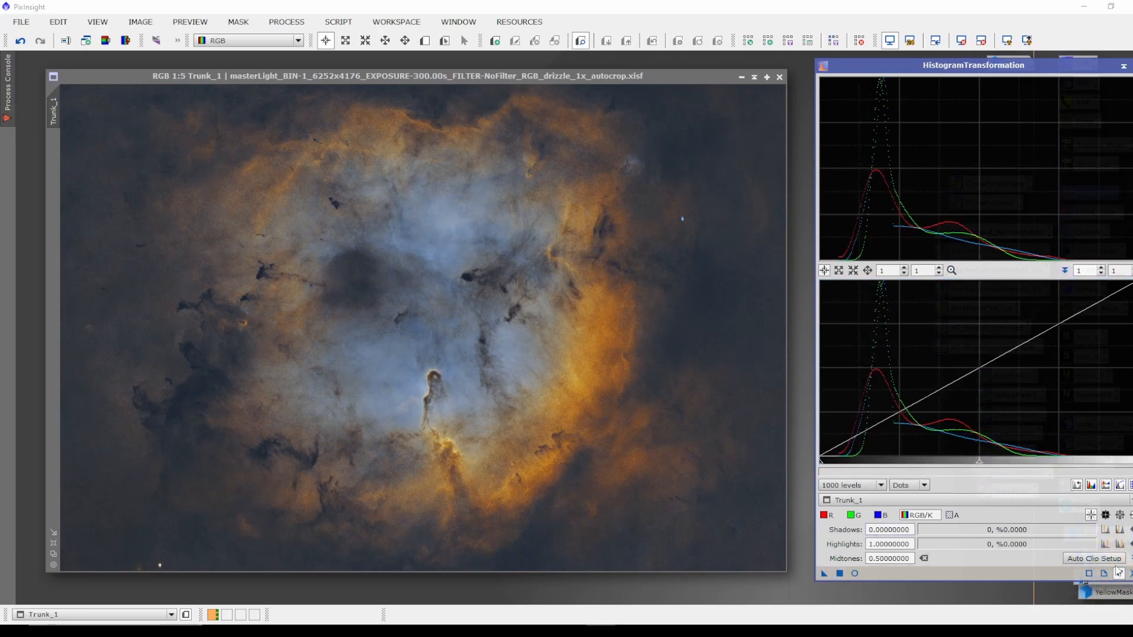
left_click(856, 574)
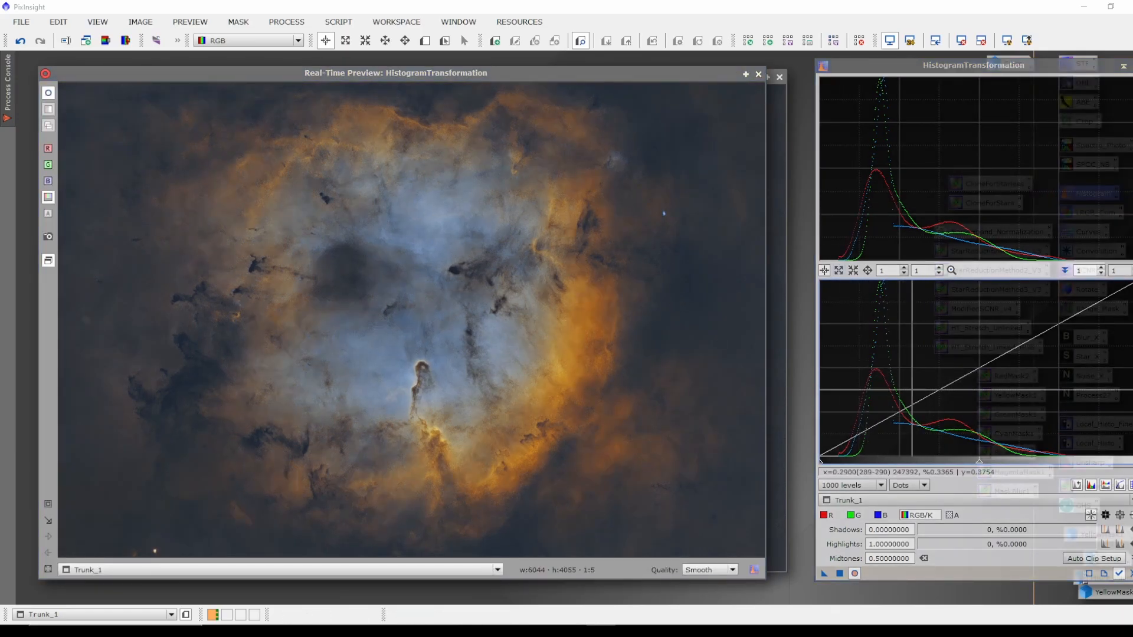
left_click_drag(821, 468, 827, 467)
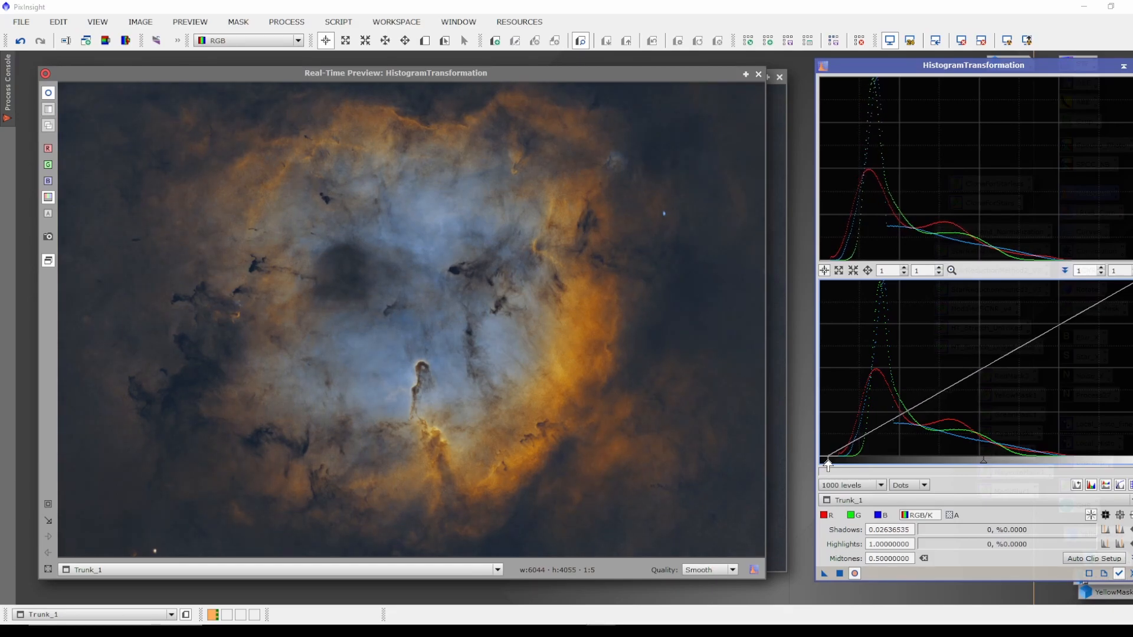
left_click(839, 573)
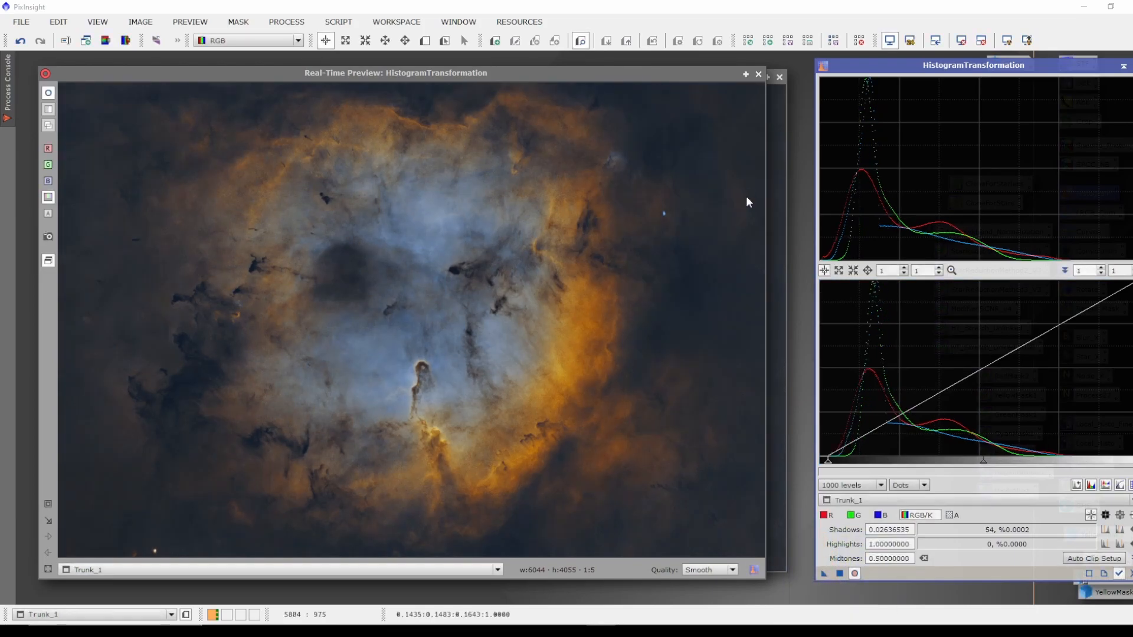
left_click(759, 73)
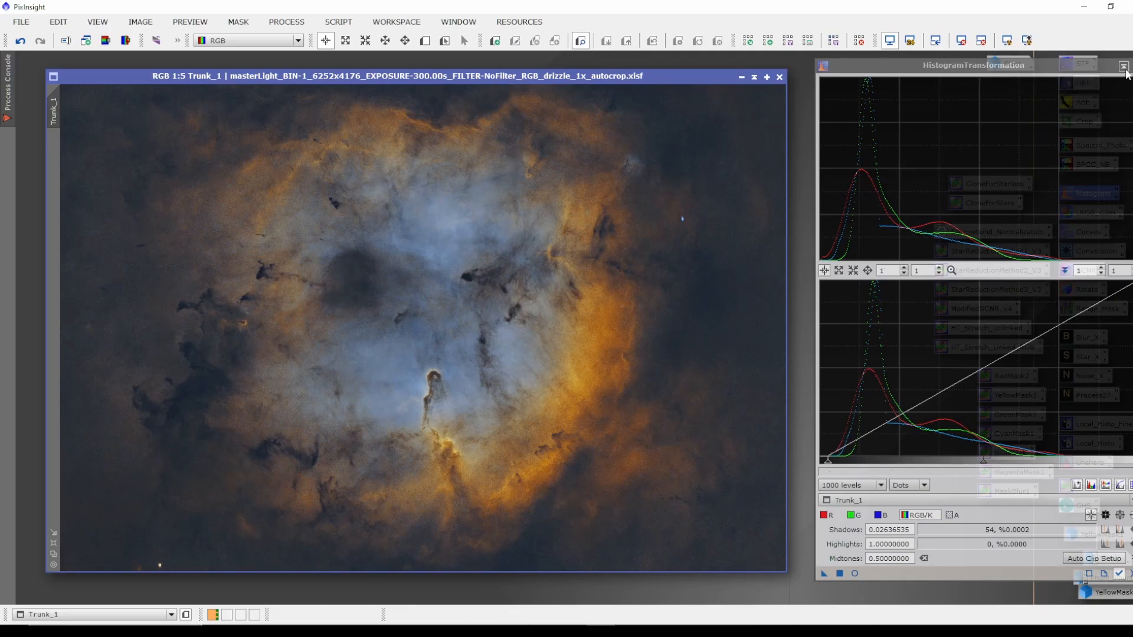
Apply NoiseXTerminator to Trunk_1 with Denoise 0.90 and Detail 0.15.
left_click_drag(644, 75, 638, 72)
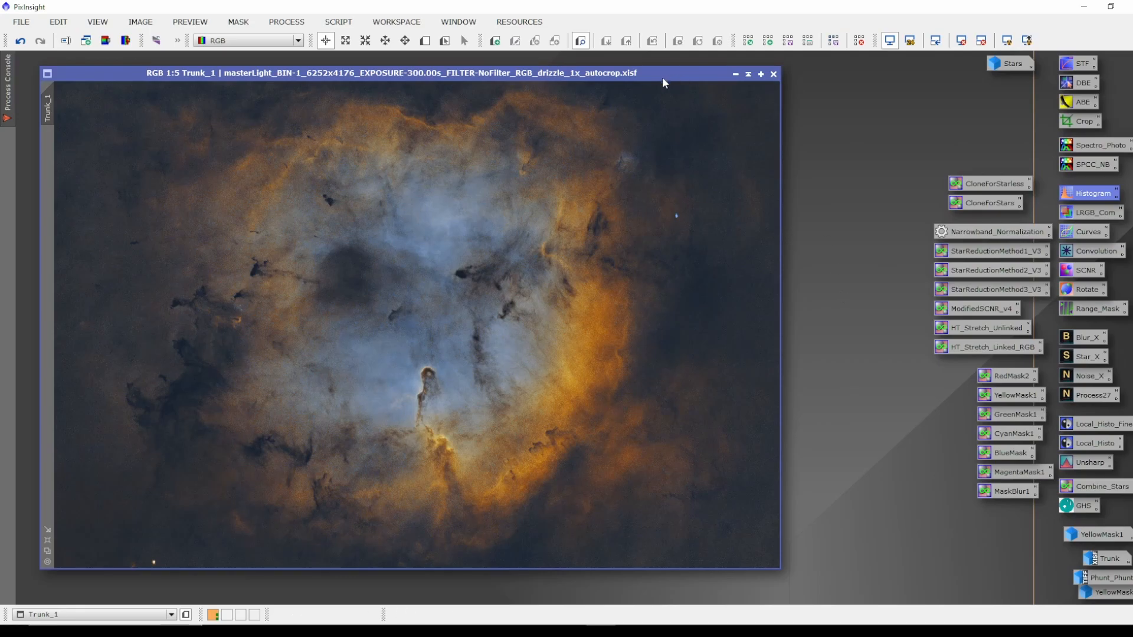
left_click_drag(626, 75, 628, 78)
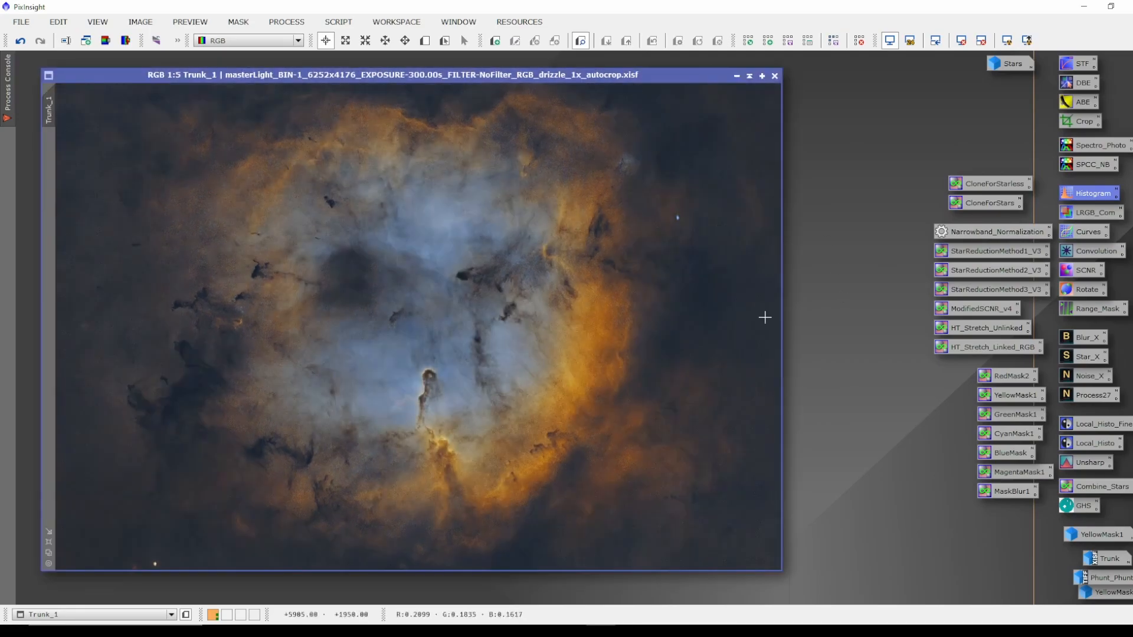
double_click(1086, 377)
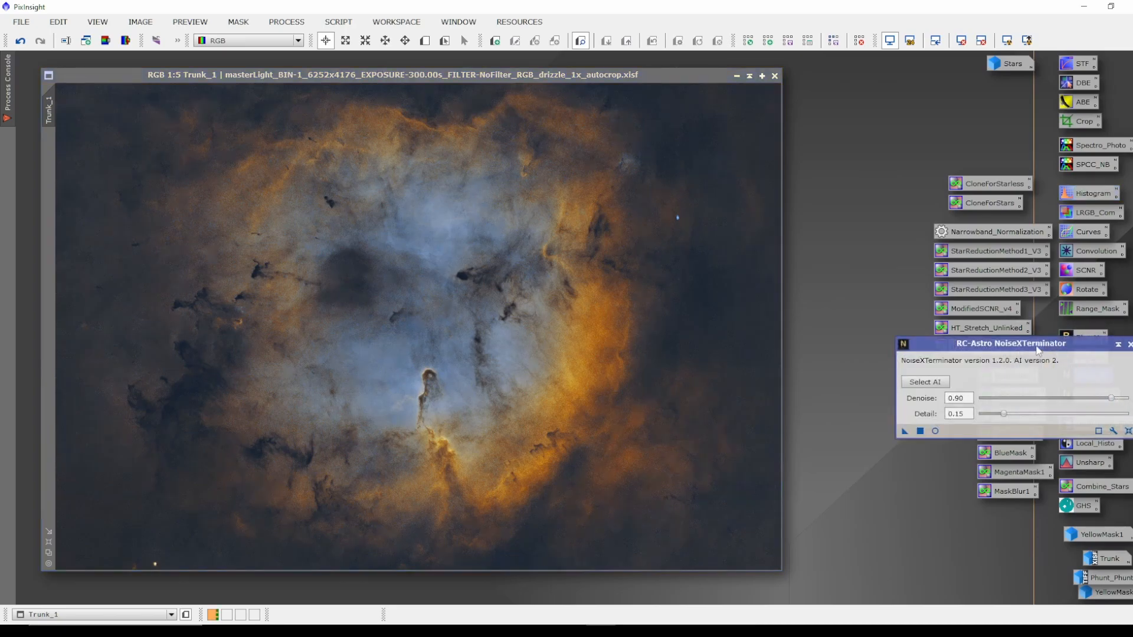
left_click_drag(1034, 350, 1020, 343)
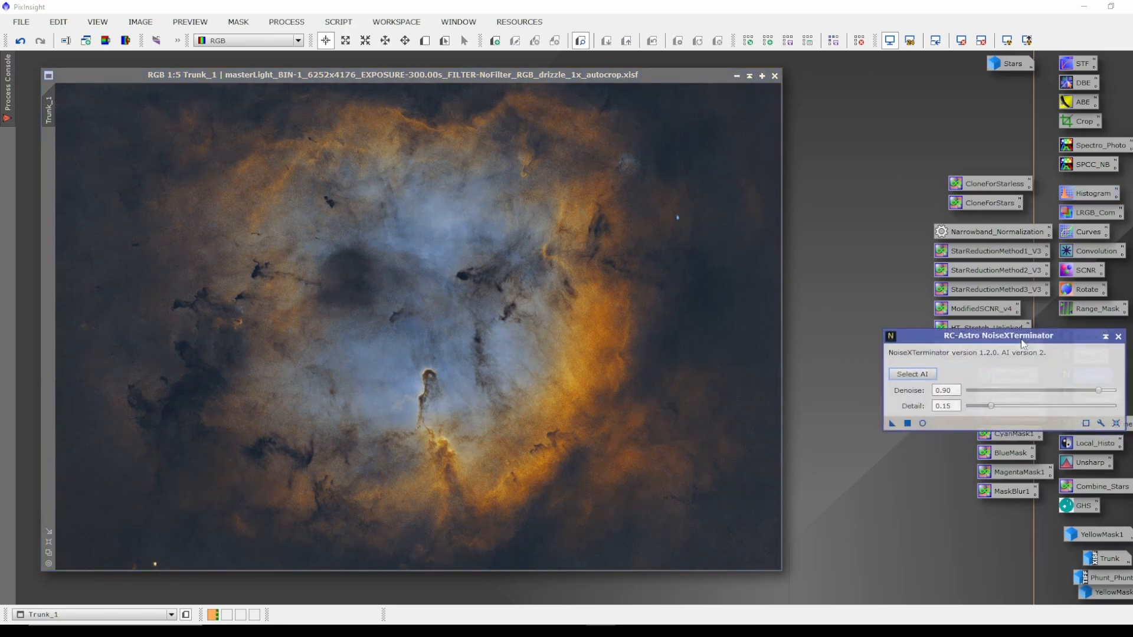
left_click_drag(1021, 345, 993, 349)
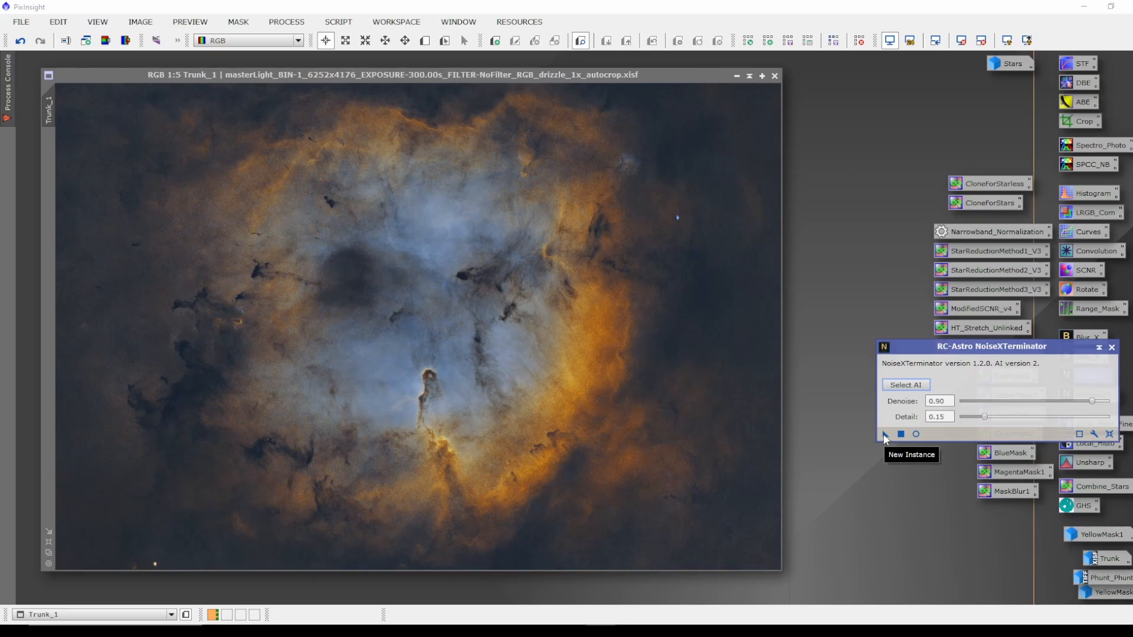
left_click_drag(886, 434, 515, 330)
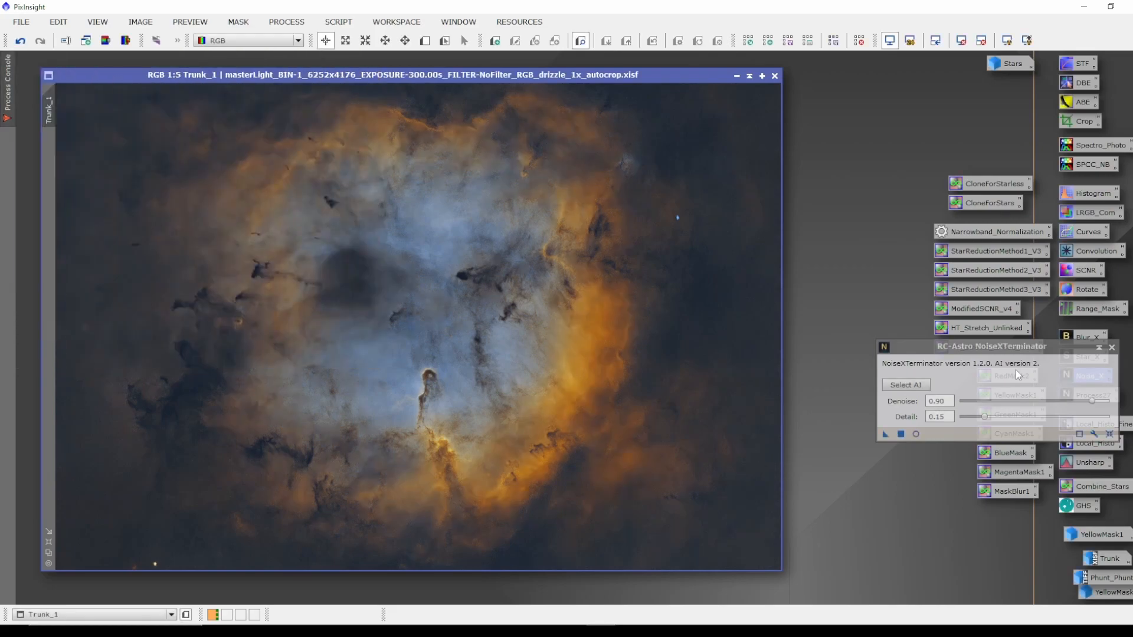
left_click(1112, 347)
Zoom in and out of Trunk_1 to inspect the noise reduction in the nebula.
scroll(613, 333, "up", 4)
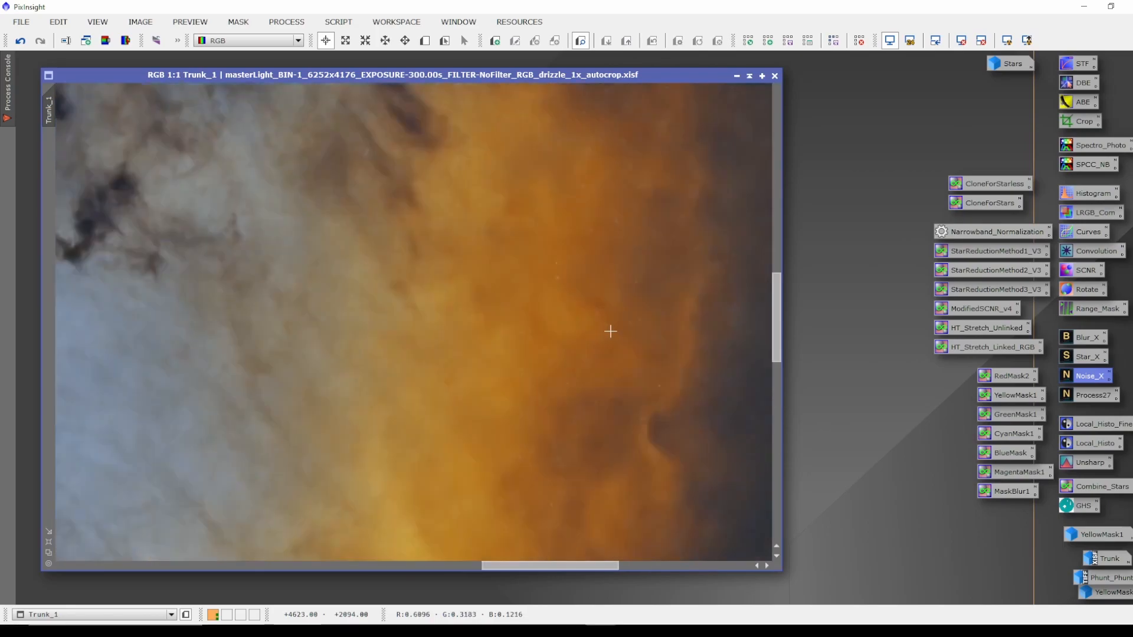
scroll(495, 343, "down", 1)
scroll(590, 319, "up", 4)
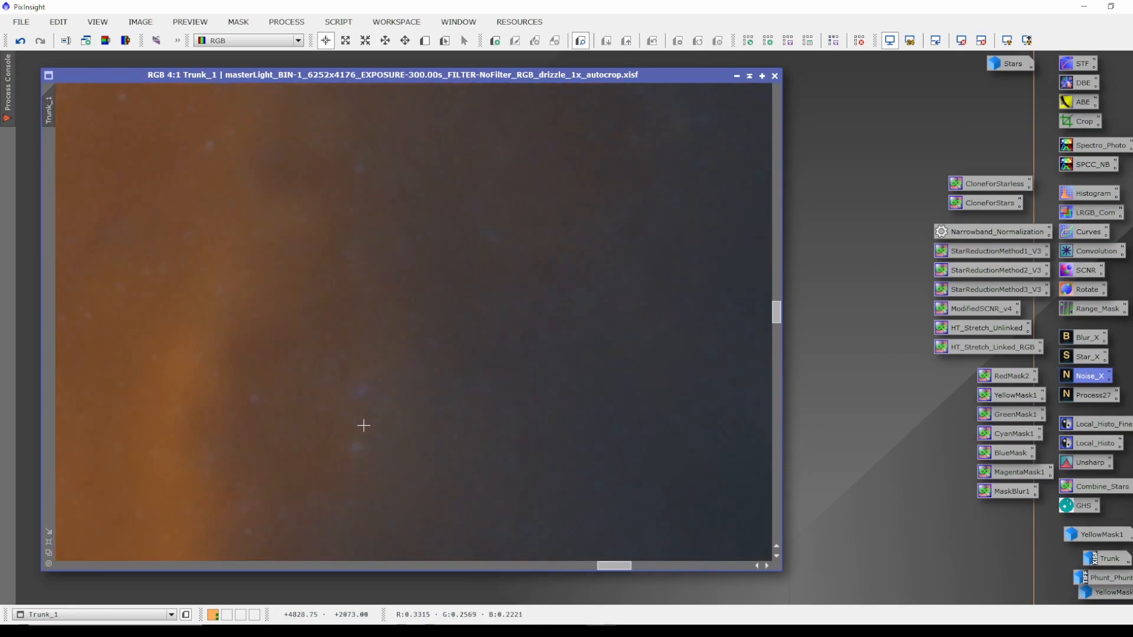
scroll(366, 384, "down", 2)
scroll(599, 268, "down", 6)
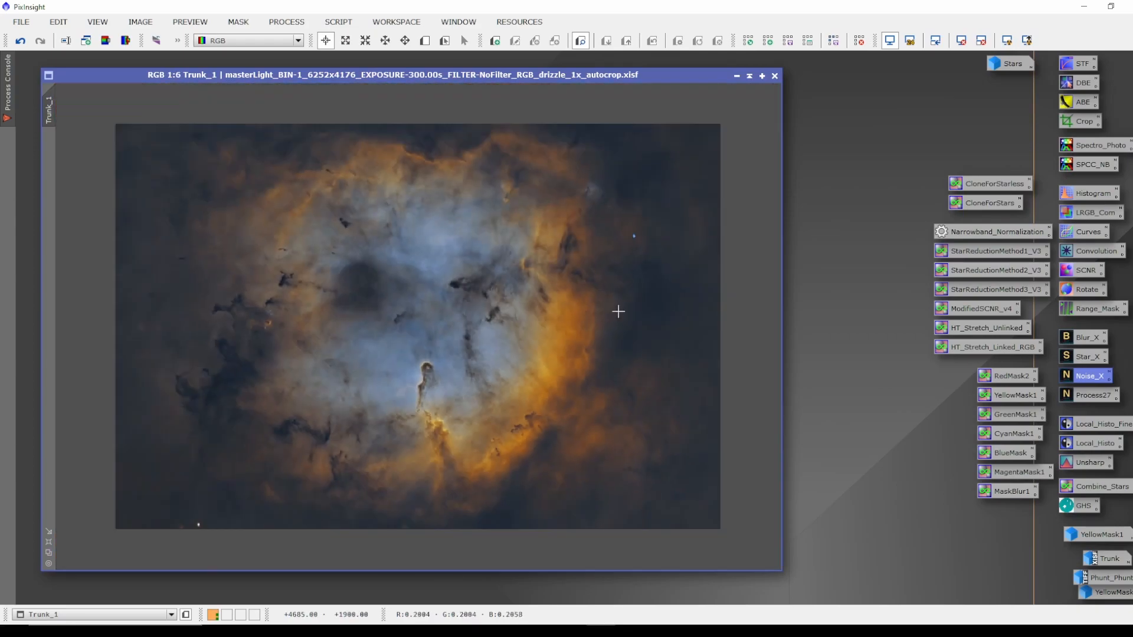
scroll(617, 308, "up", 1)
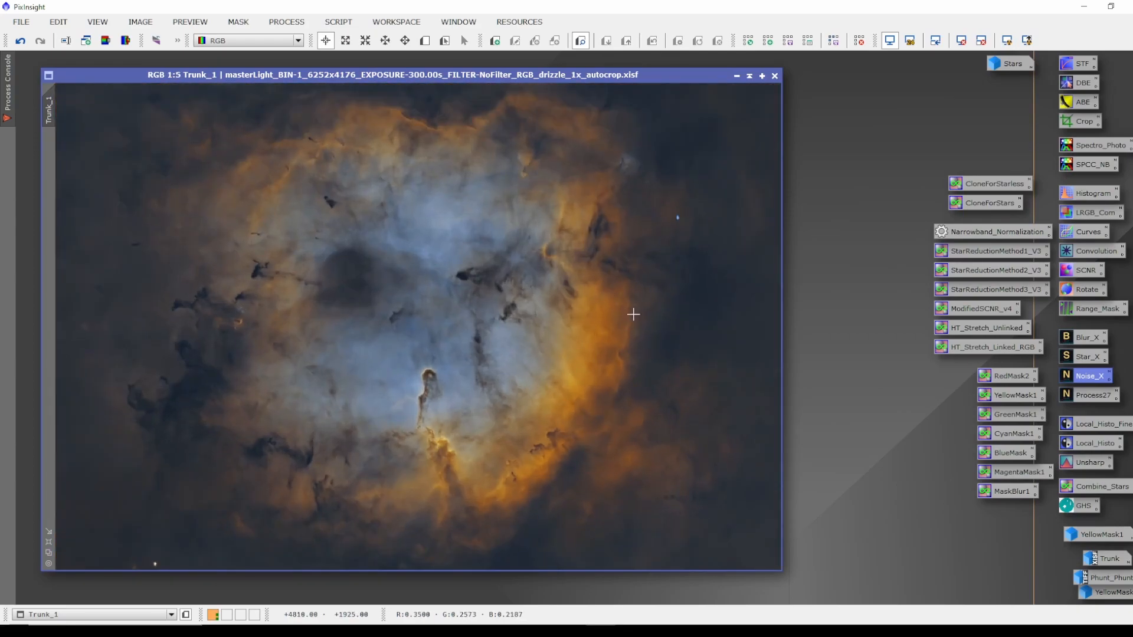
left_click_drag(607, 75, 594, 68)
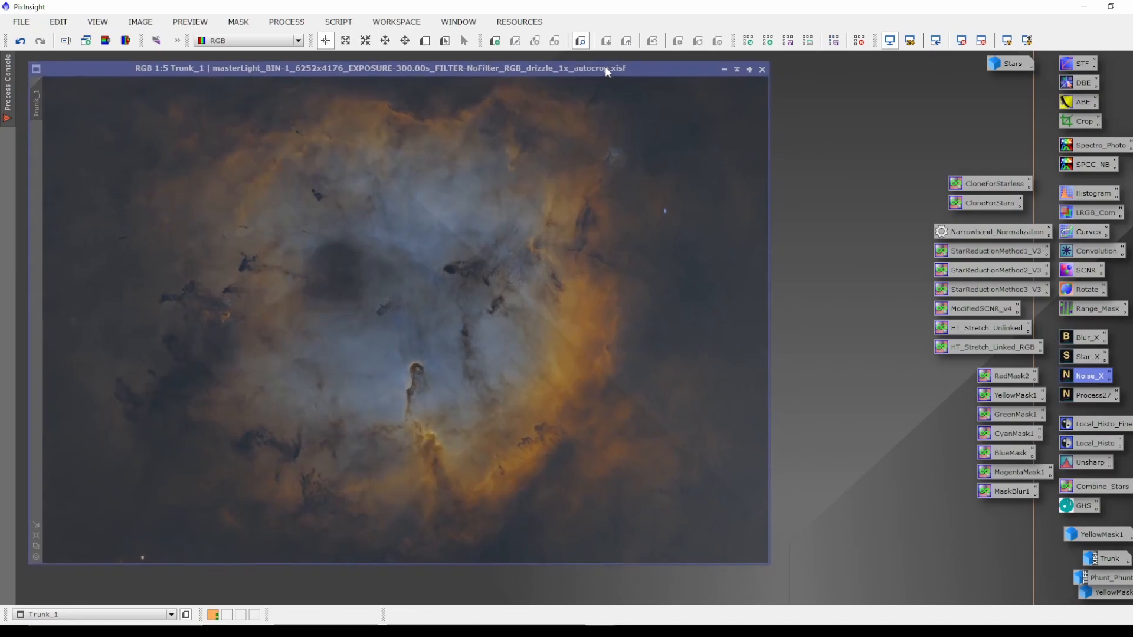
Apply LocalHistogramEqualization to Trunk_1 with kernel radius 28, contrast limit 1.5 and amount 0.300.
double_click(1091, 426)
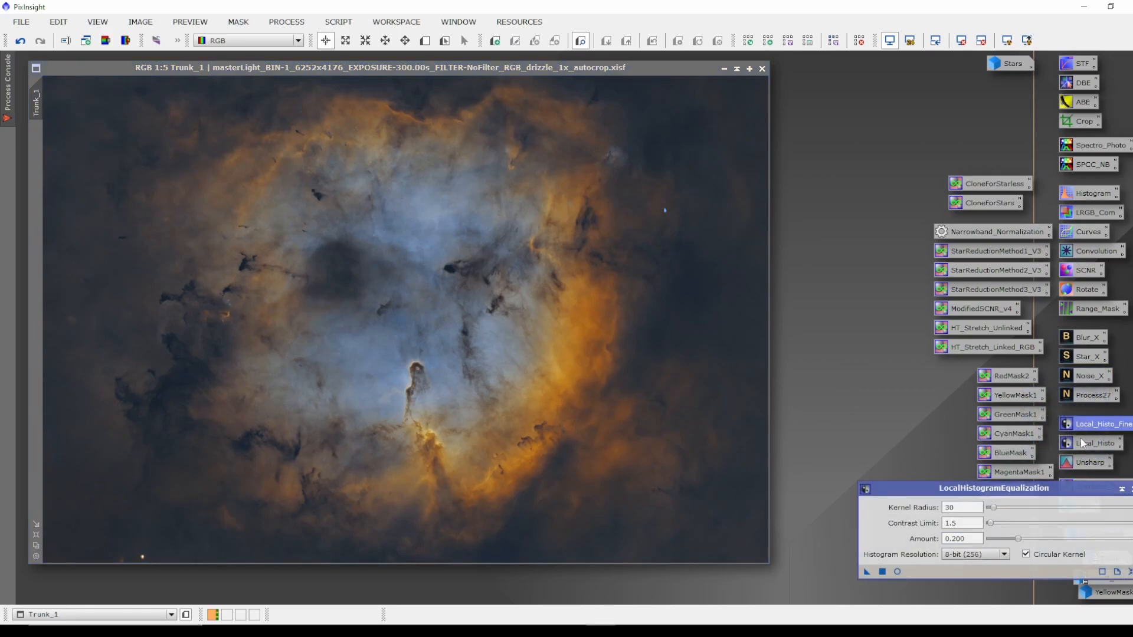
left_click_drag(1056, 497, 1051, 472)
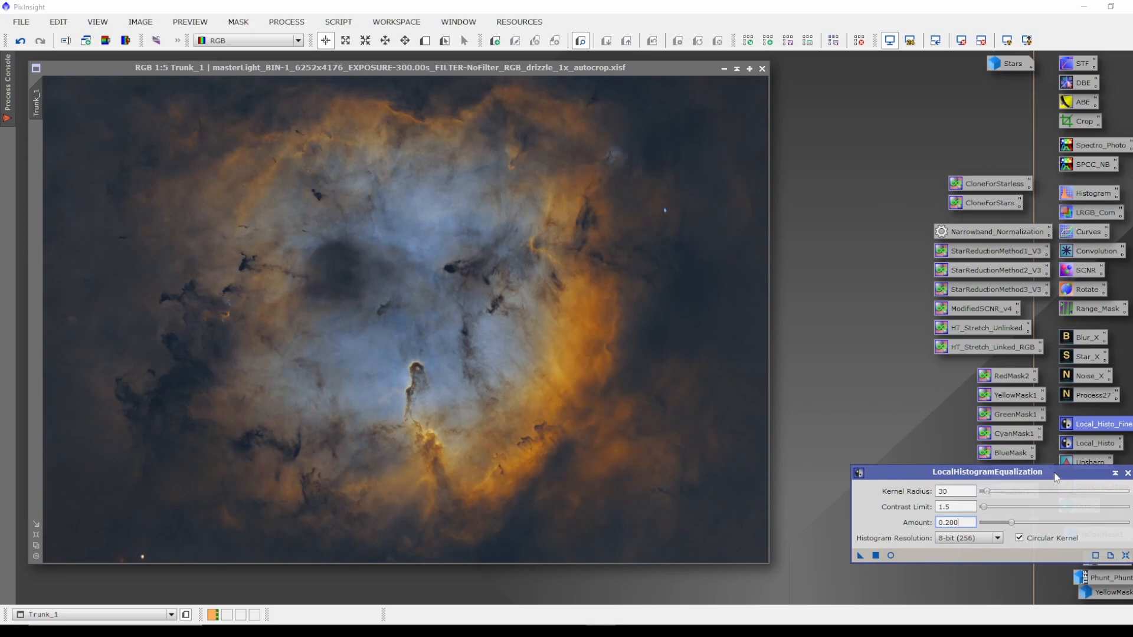
left_click(956, 491)
type("28")
left_click(890, 558)
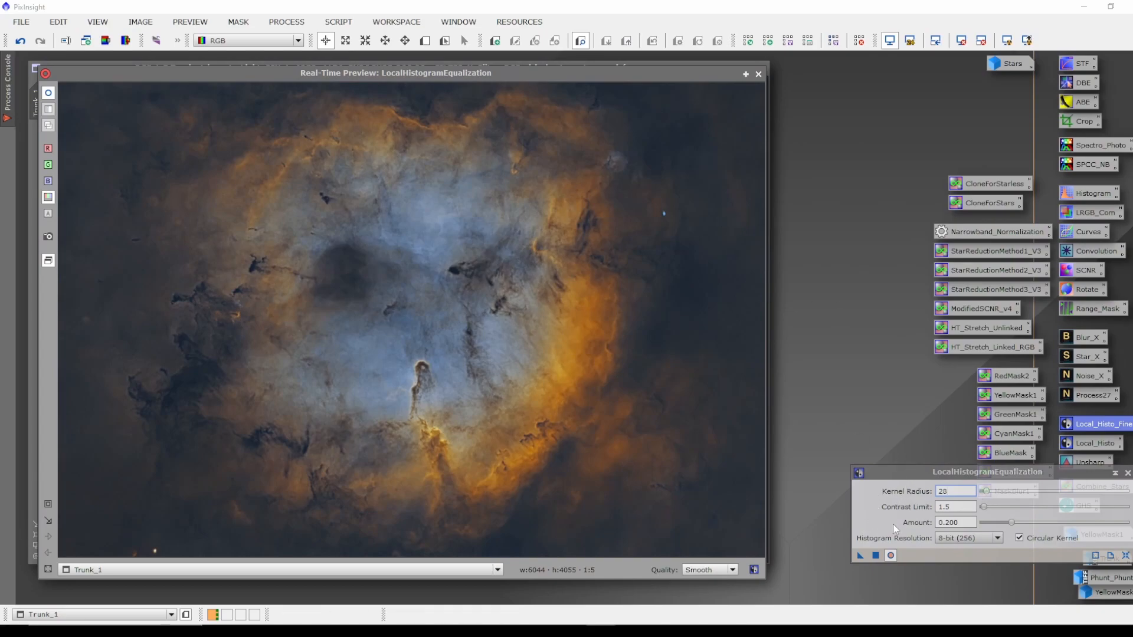
double_click(965, 522)
type("3")
key("Return")
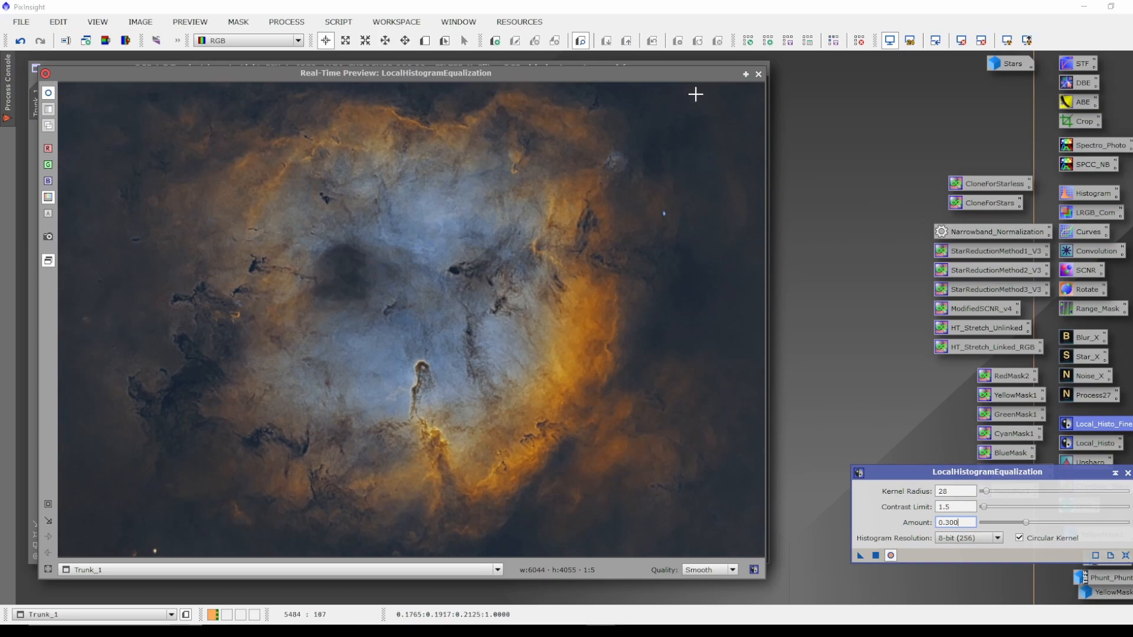
left_click(758, 75)
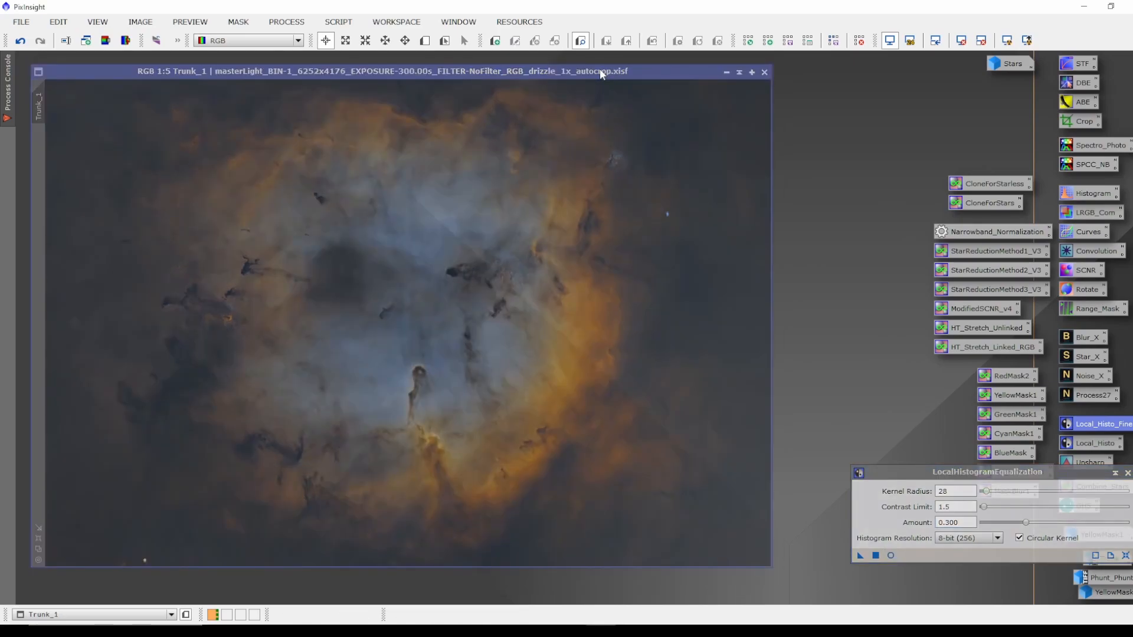
left_click(861, 555)
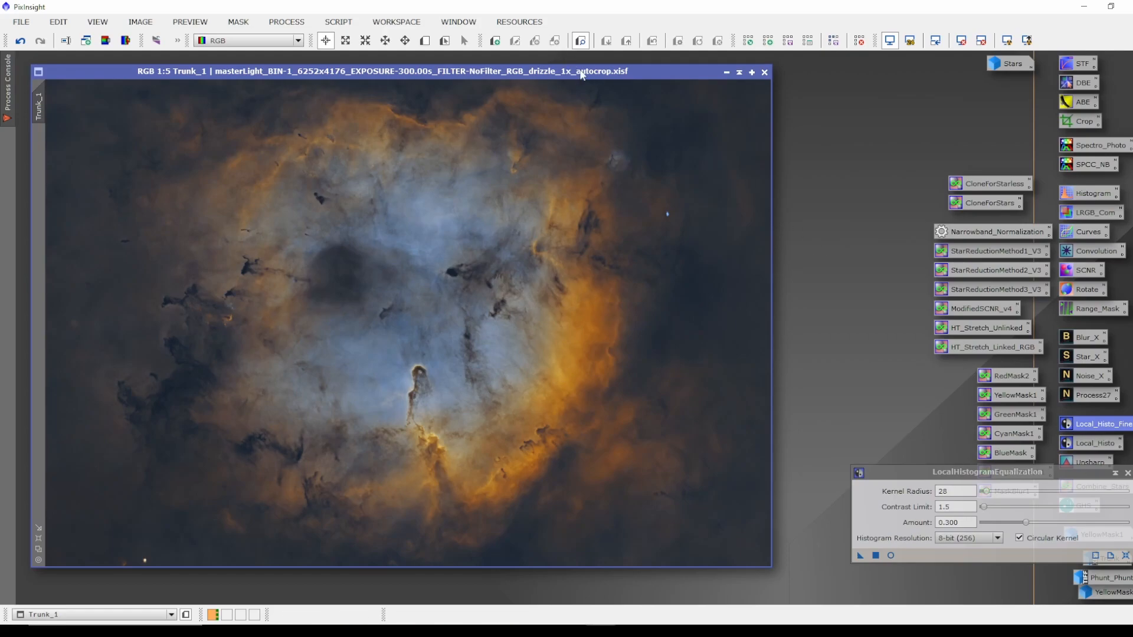
Open the second LocalHistogramEqualization preset and set its kernel radius to 300 and amount to 0.300.
left_click_drag(579, 70, 572, 66)
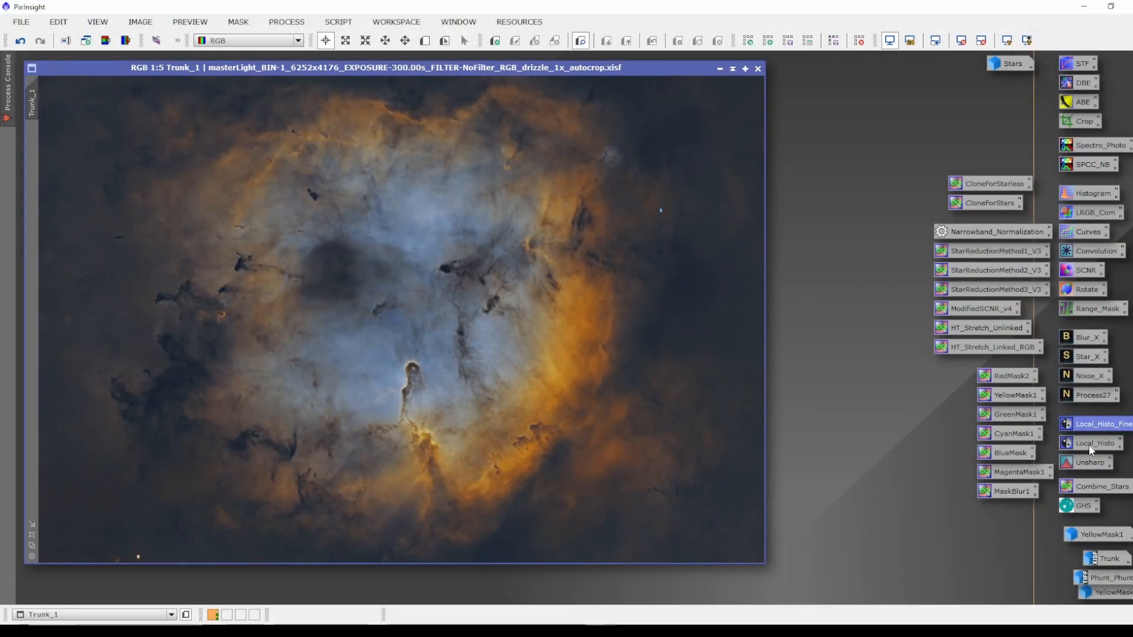
double_click(1089, 446)
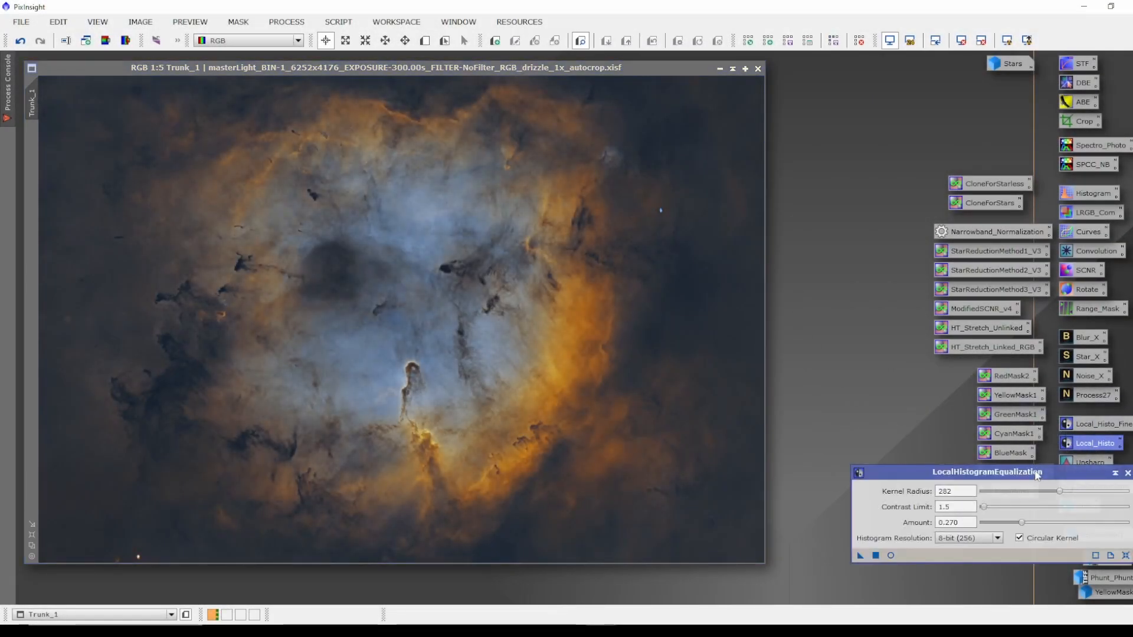
left_click_drag(1037, 473, 1006, 464)
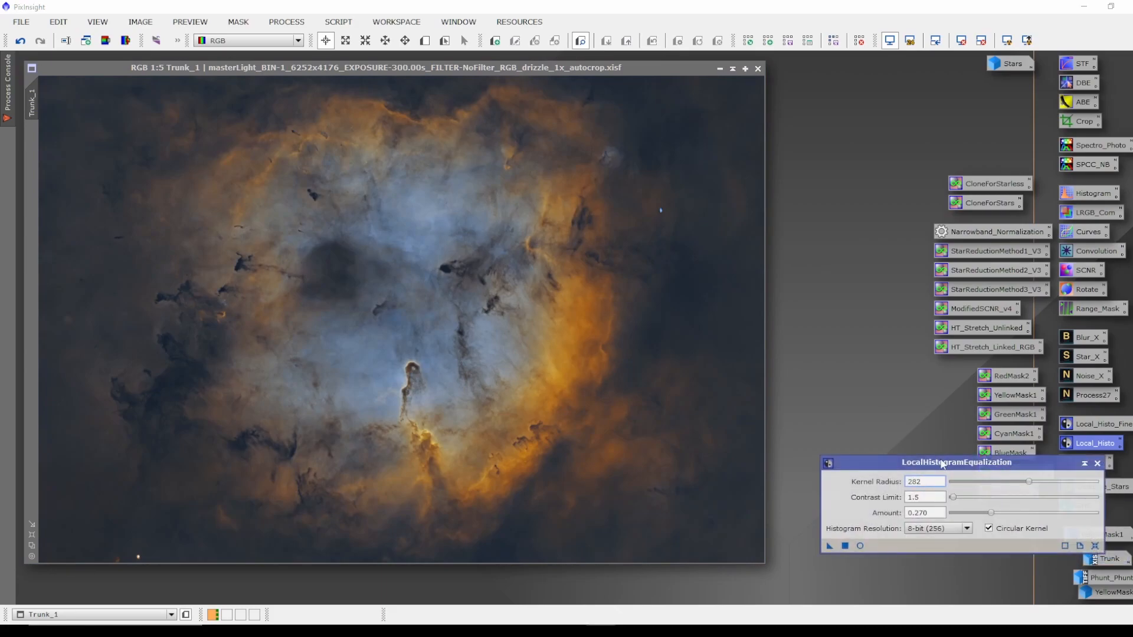
mouse_move(943, 464)
left_mouse_down()
mouse_move(930, 452)
mouse_move(943, 444)
left_mouse_up()
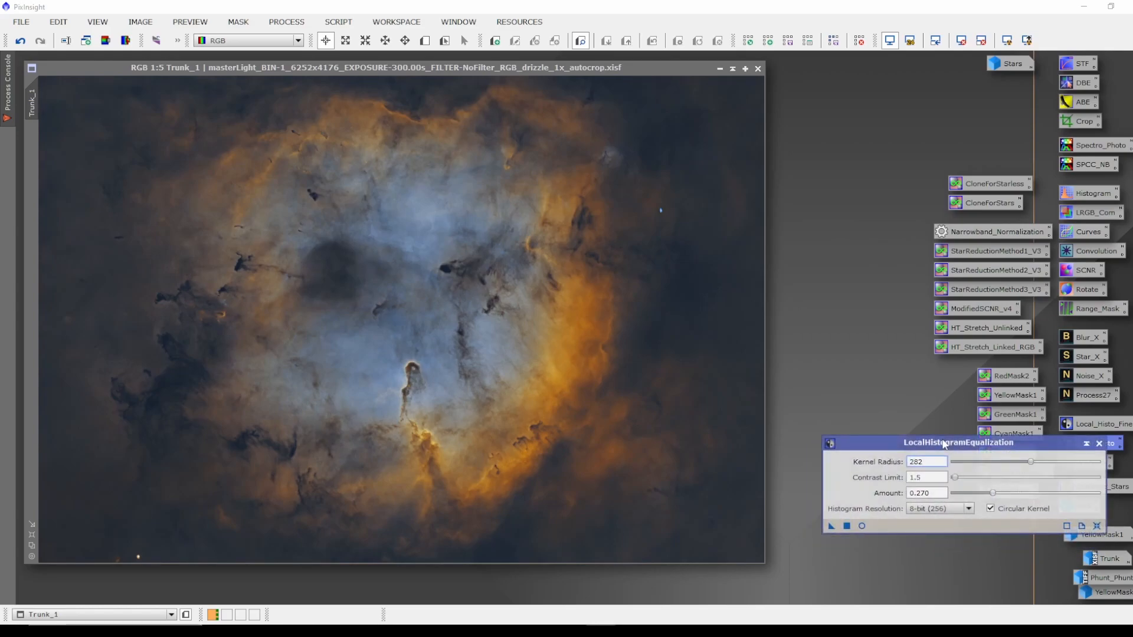
double_click(929, 463)
type("300")
double_click(935, 493)
type("3")
key("Return")
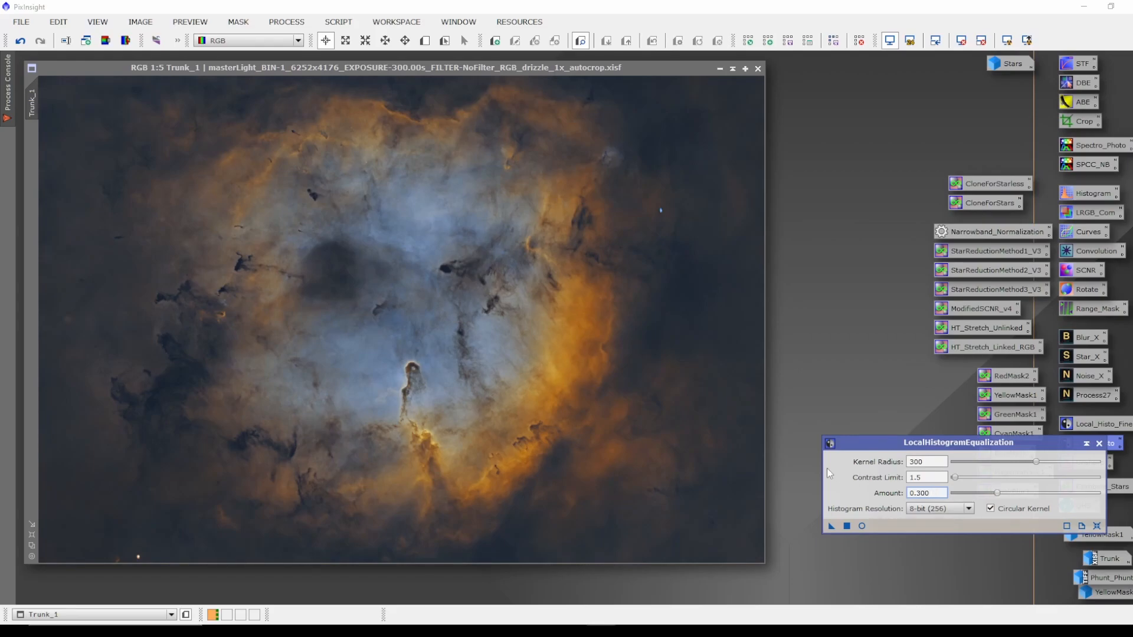
Toggle the real-time preview repeatedly to compare the large-scale local histogram equalization on Trunk_1.
left_click(861, 526)
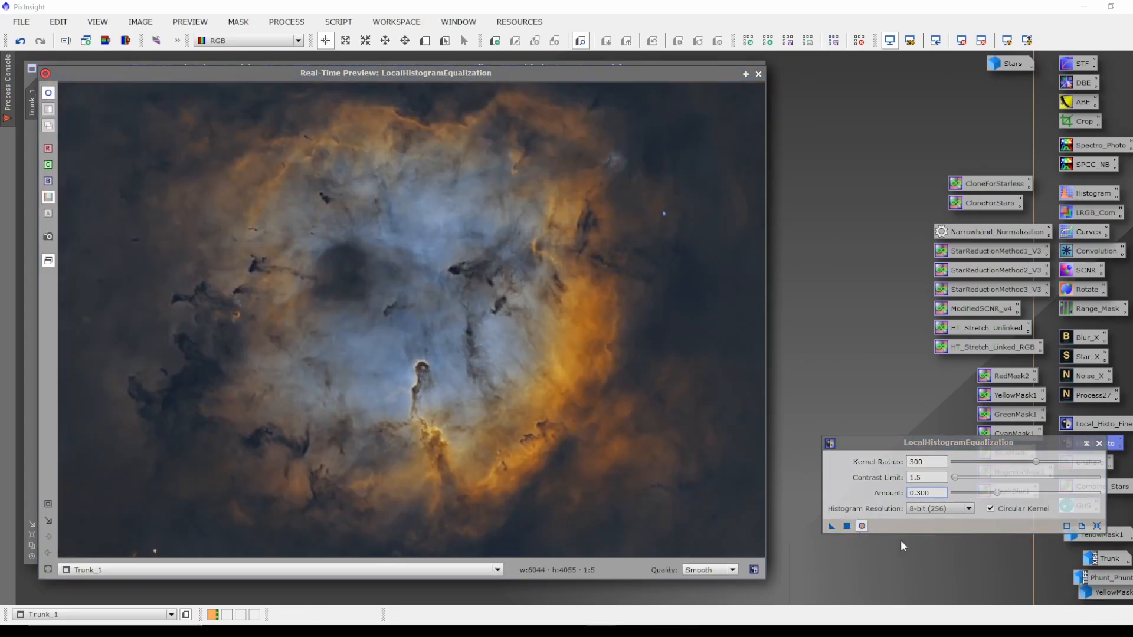
left_click(861, 527)
left_click(861, 526)
left_click(861, 526)
left_click(861, 526)
left_click(862, 526)
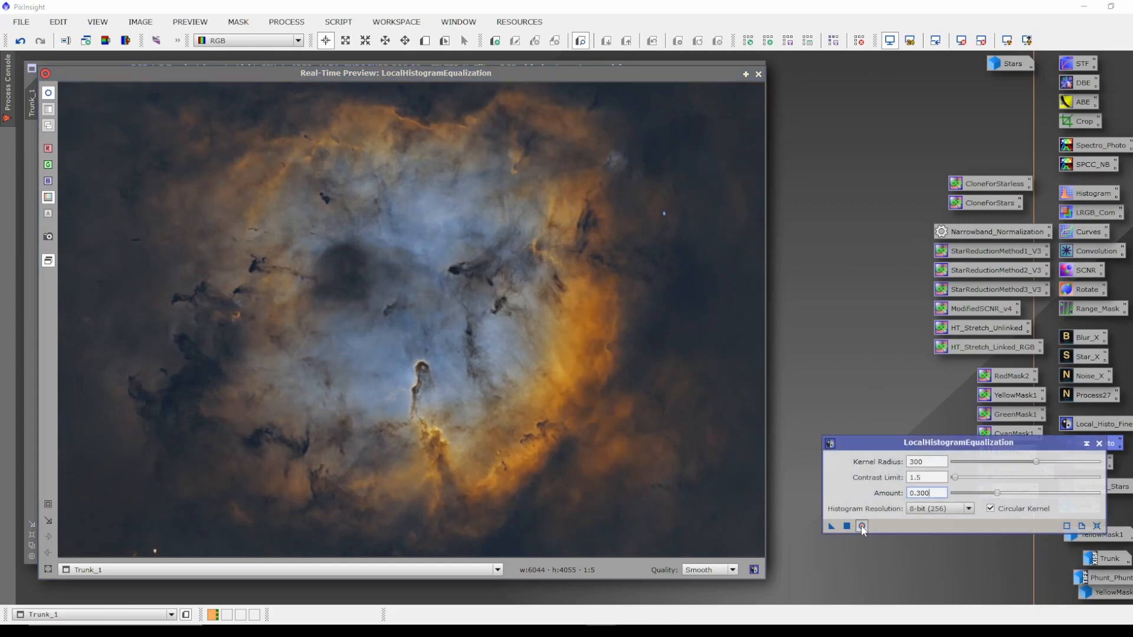
Apply the large-scale LocalHistogramEqualization (kernel radius 300, amount 0.300) to Trunk_1 and close the dialog.
left_click(862, 526)
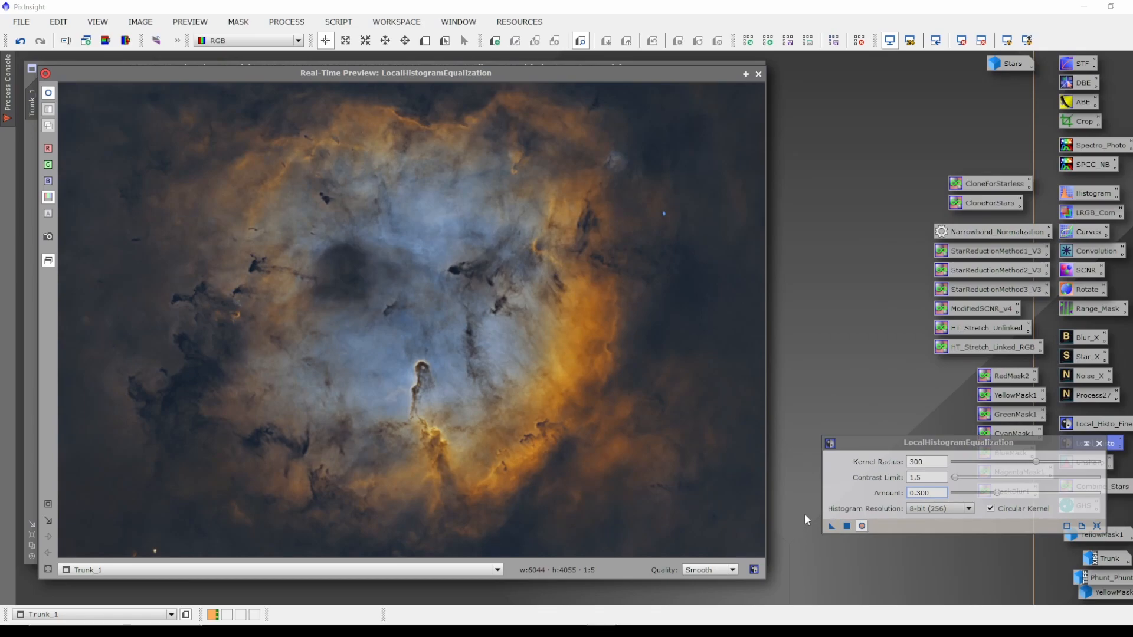
left_click(847, 526)
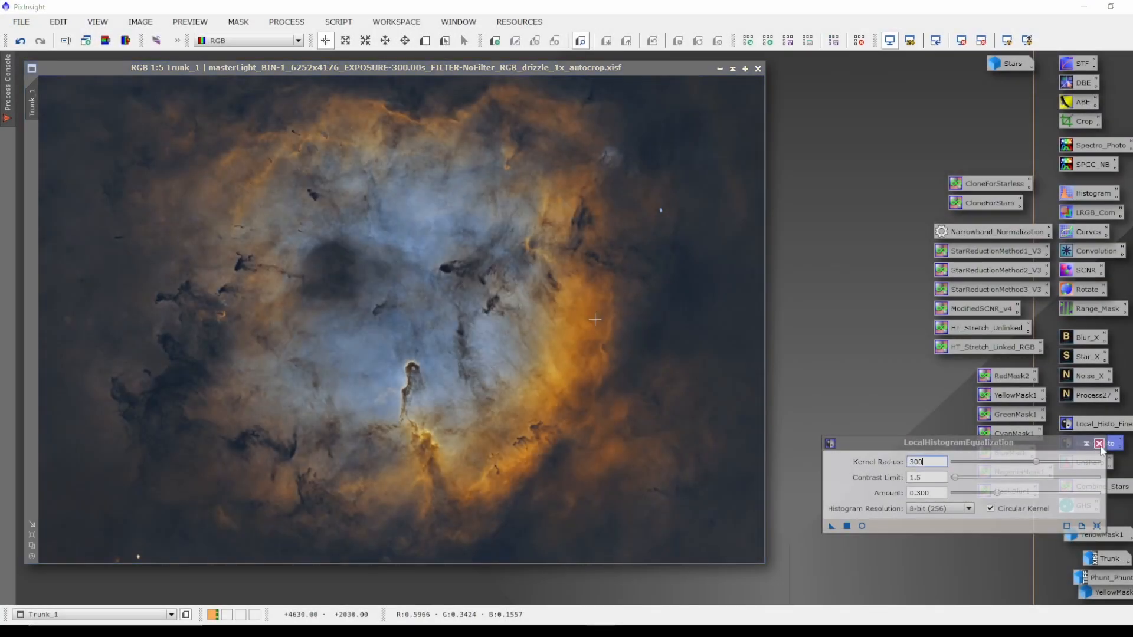
left_click(1098, 443)
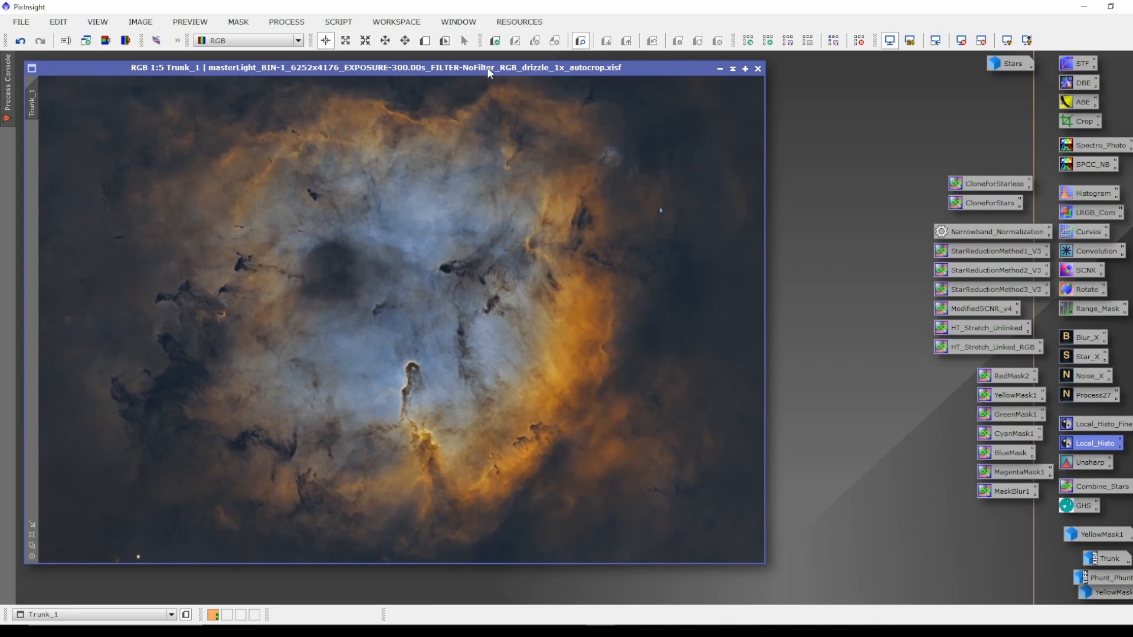
Apply a HistogramTransformation to Trunk_1 with shadows clipped at 0.03013183, then reset the histogram settings.
left_click_drag(487, 72, 486, 71)
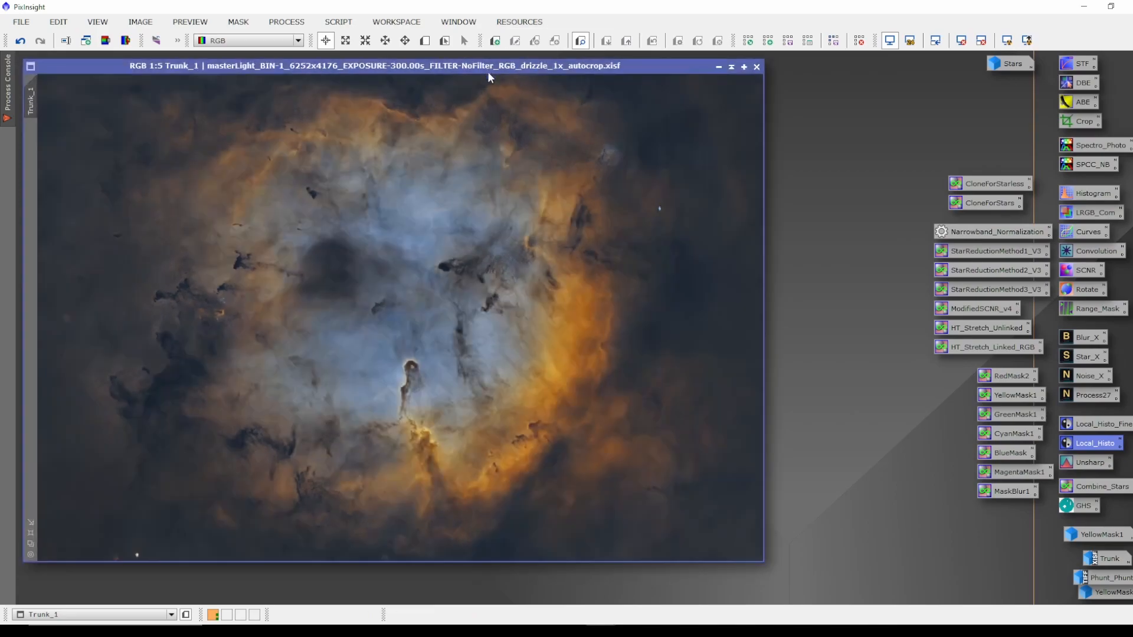
double_click(1083, 194)
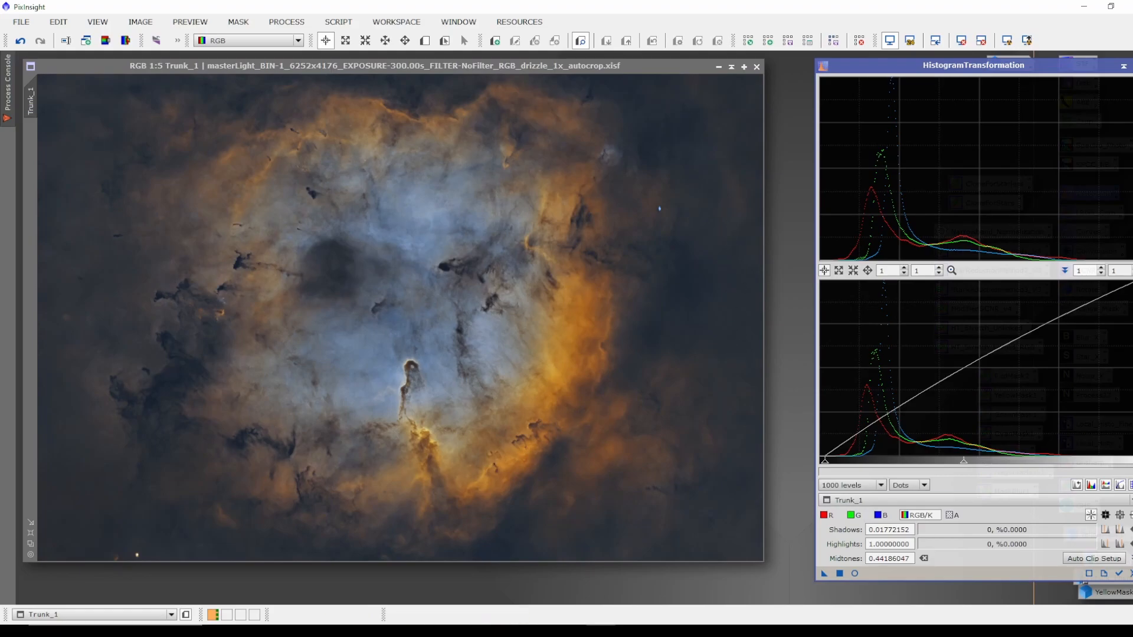
left_click(1130, 573)
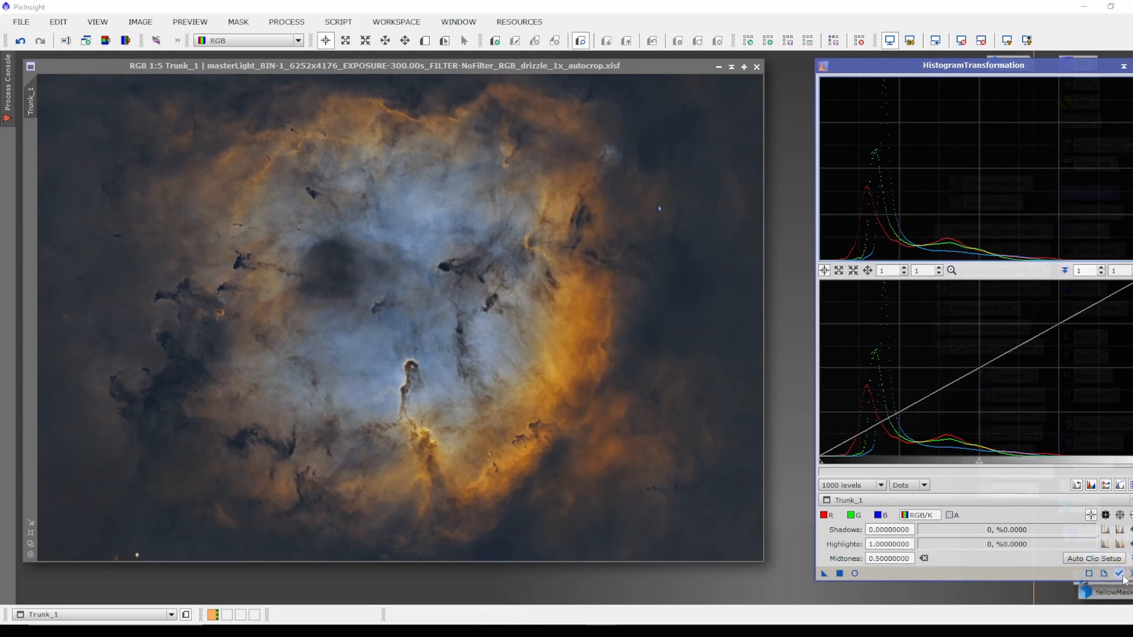
left_click(854, 573)
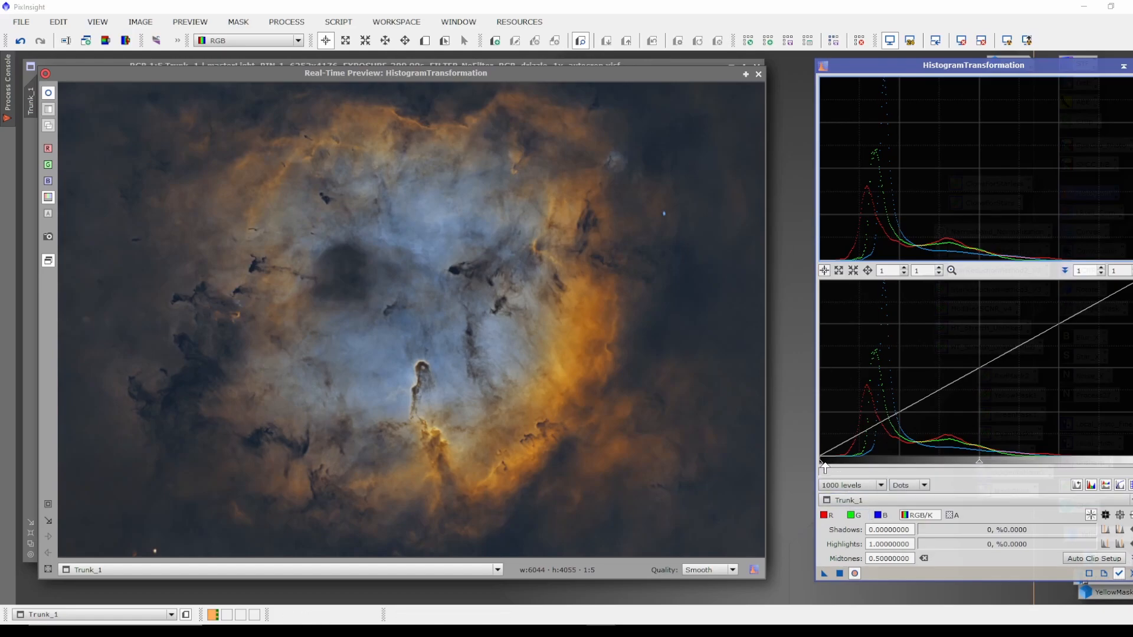
left_click_drag(821, 466, 830, 466)
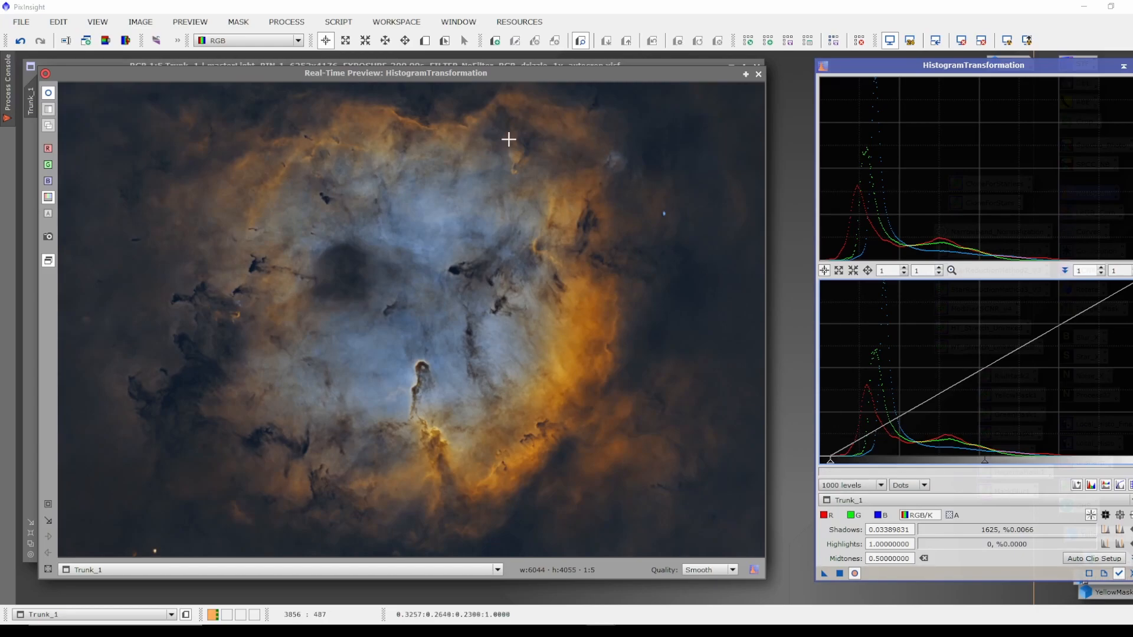
left_click_drag(829, 464, 855, 461)
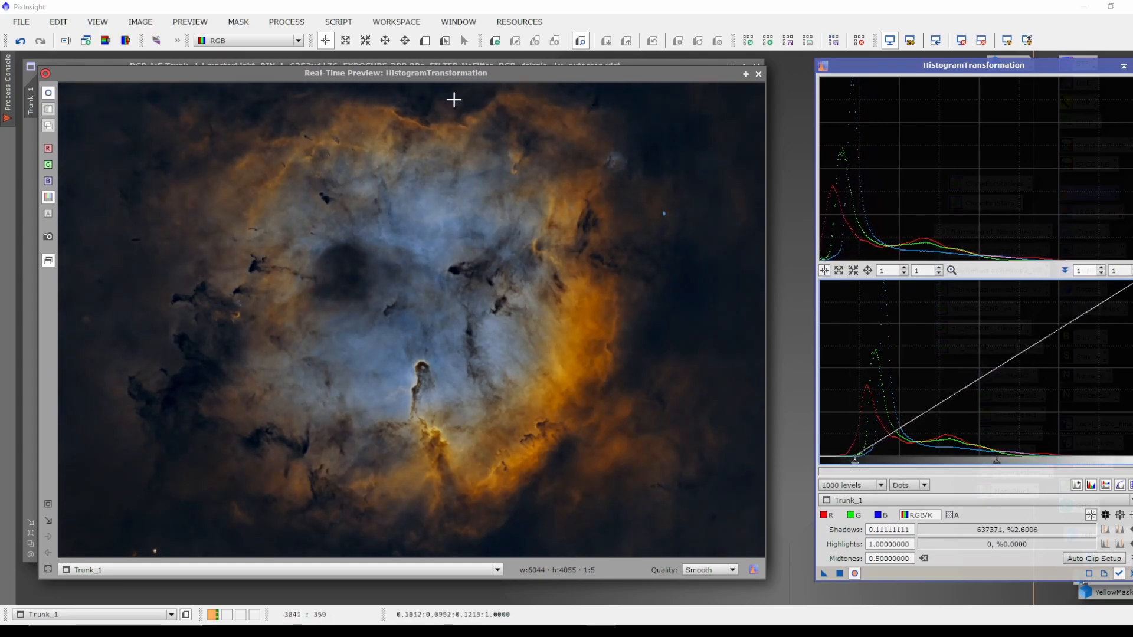
left_click_drag(856, 465, 829, 465)
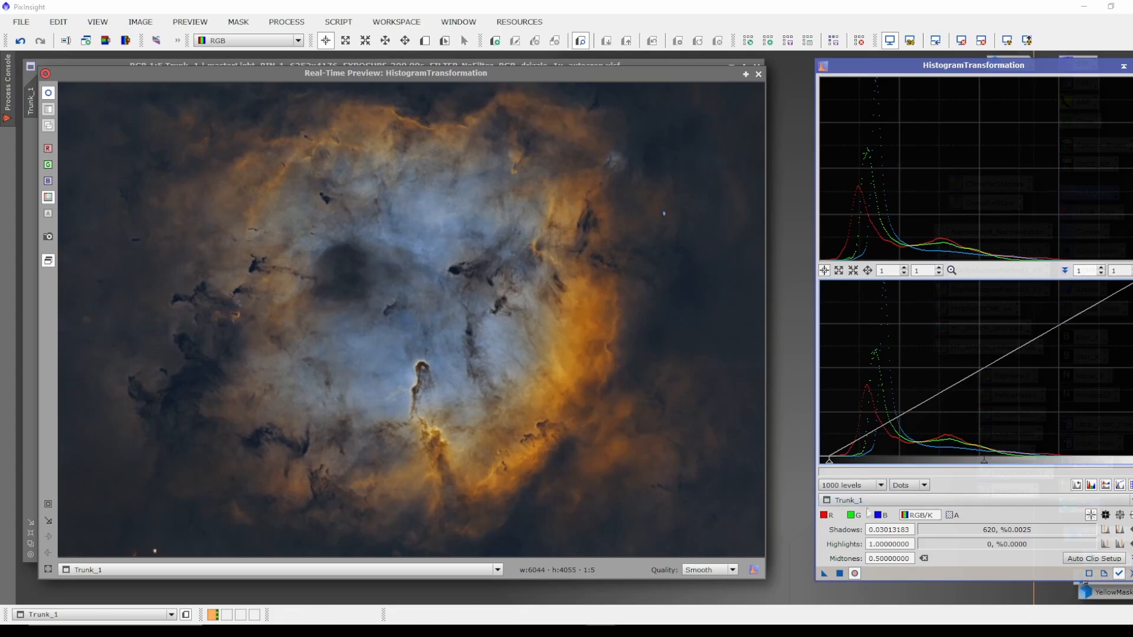
left_click(758, 75)
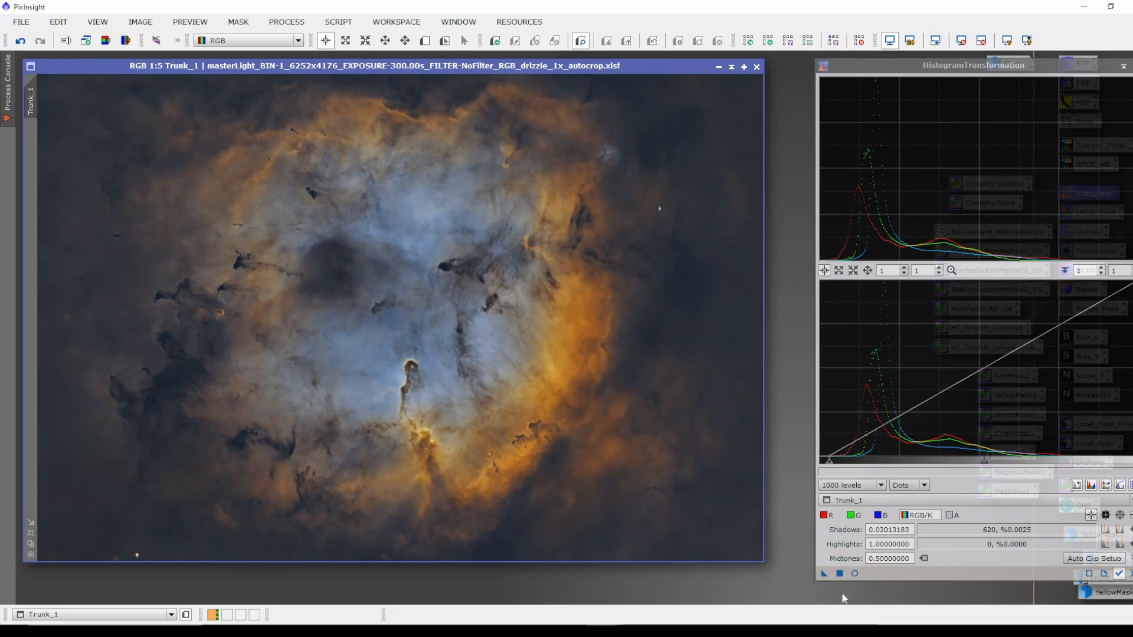
left_click_drag(728, 512, 547, 398)
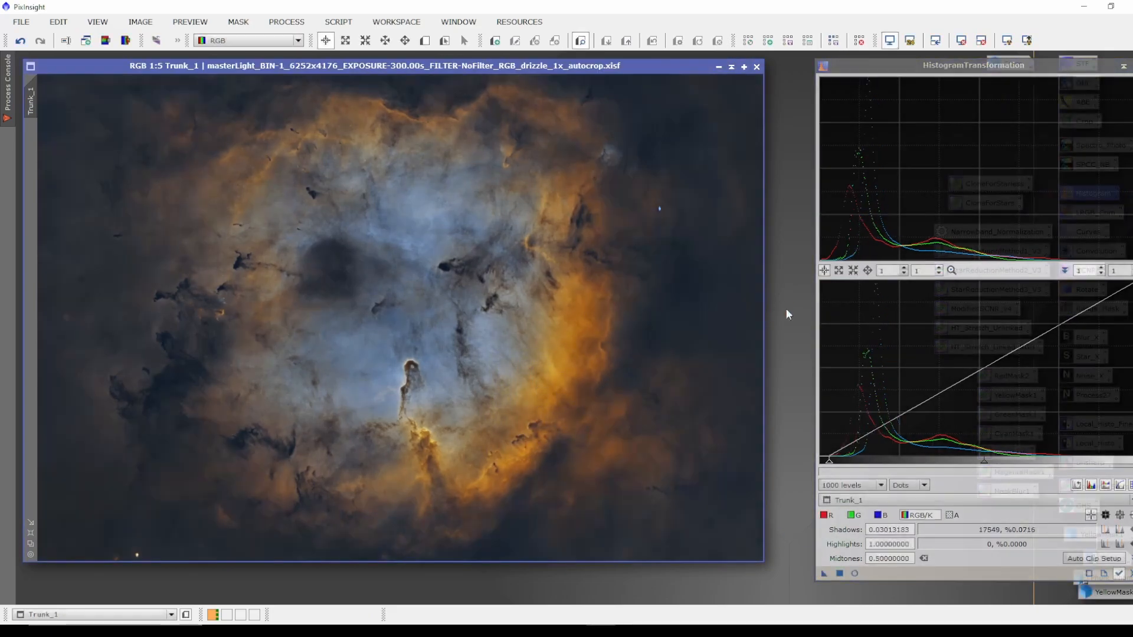
left_click(1131, 573)
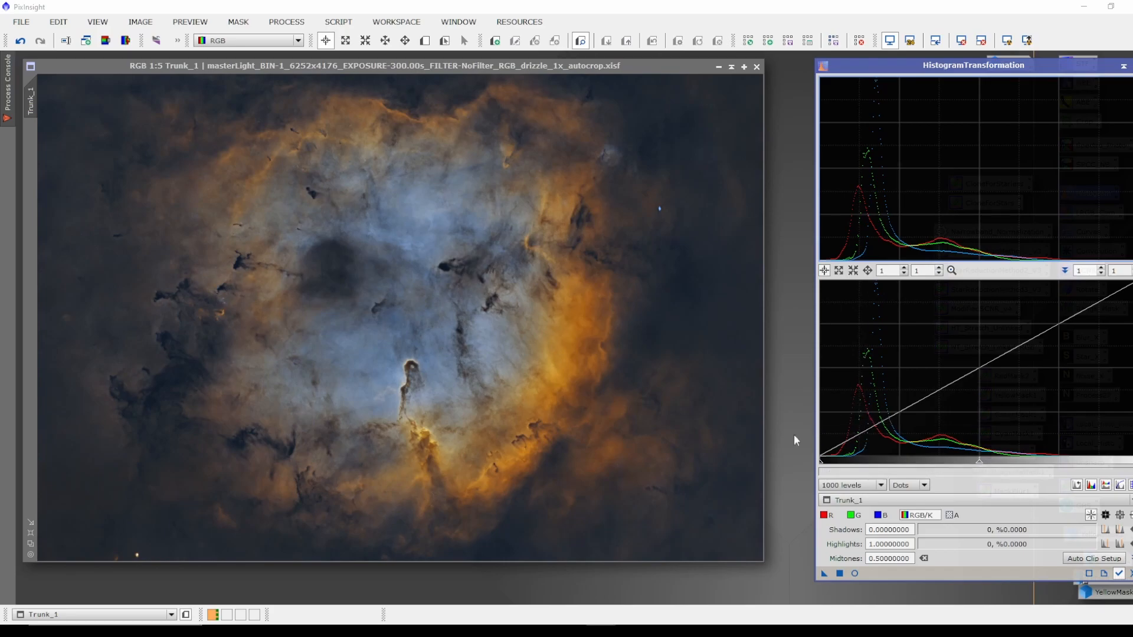
Set the green channel midtones to 0.54425612 in HistogramTransformation while previewing Trunk_1 in real time.
left_click(857, 519)
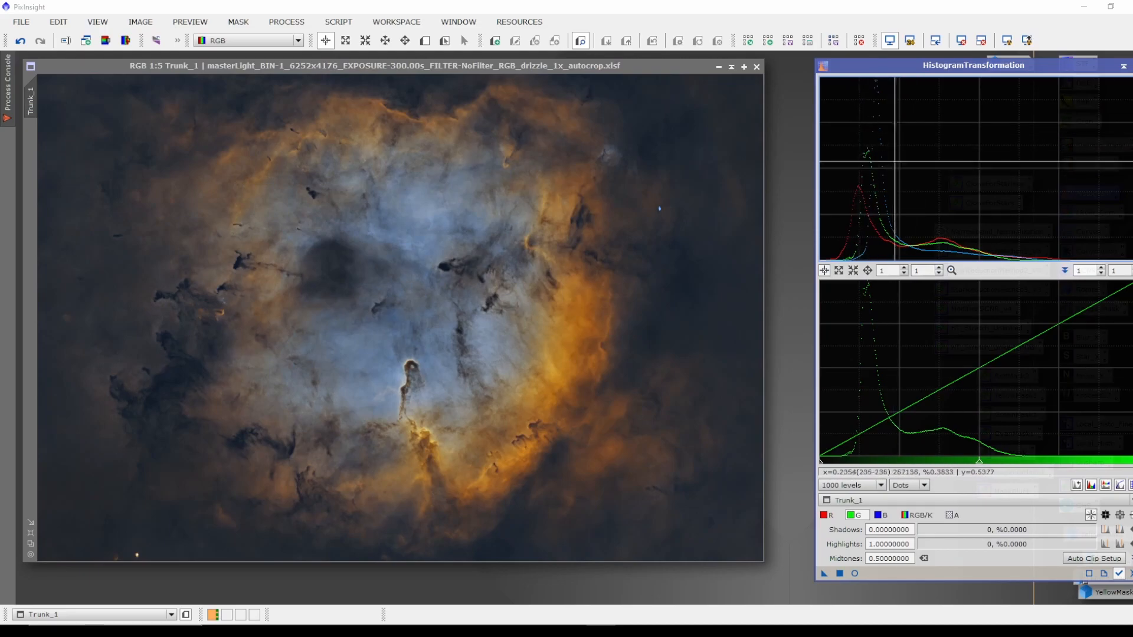
left_click(855, 573)
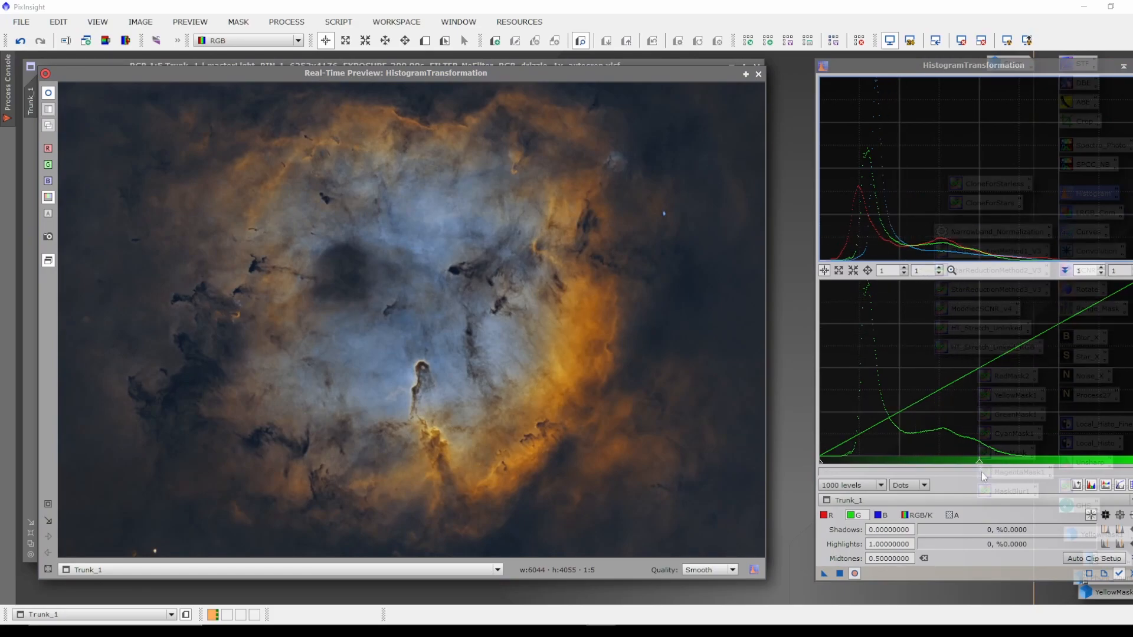
left_click_drag(980, 467, 992, 465)
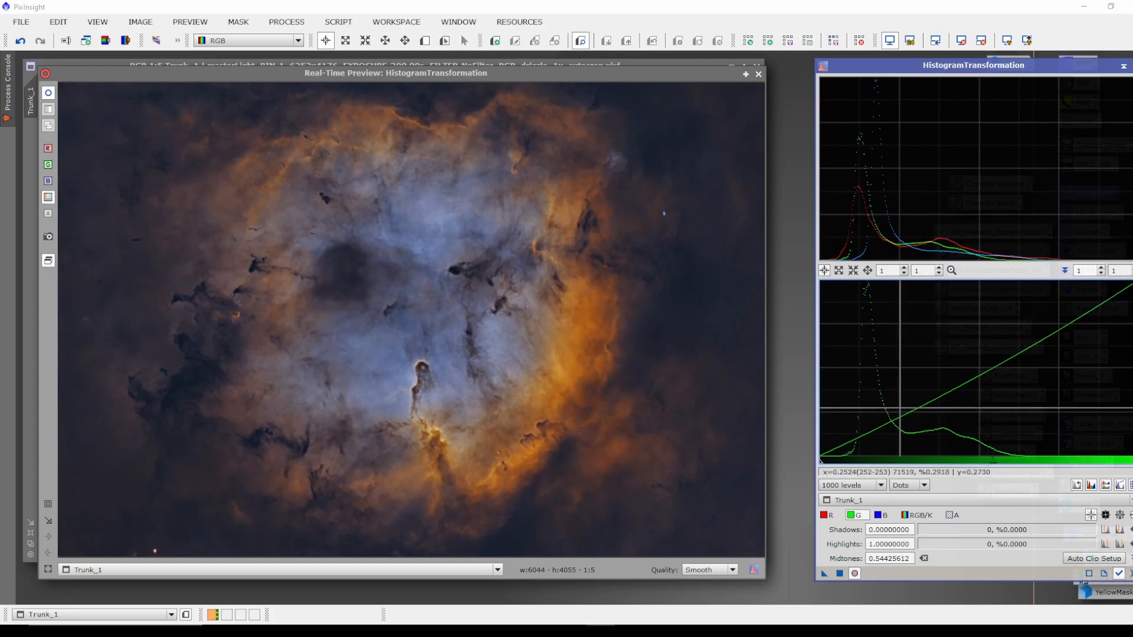
Set blue channel shadows to 0.04896422 and midtones to 0.52286282, apply the transformation to Trunk_1, and close HistogramTransformation.
left_click(881, 515)
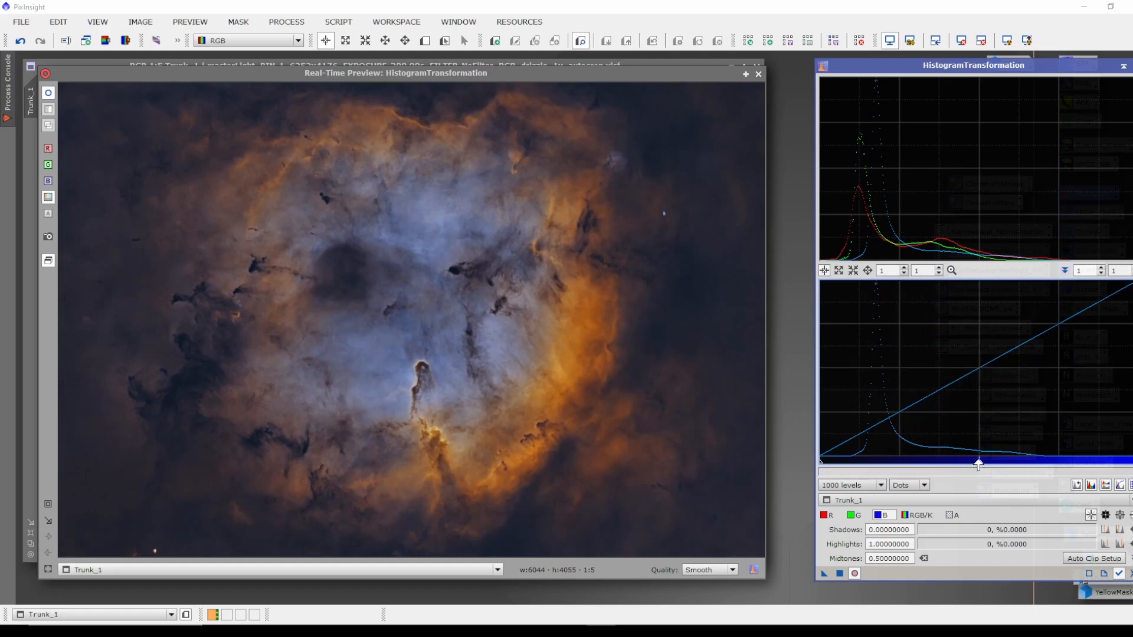
mouse_move(979, 465)
left_mouse_down()
mouse_move(1011, 465)
mouse_move(976, 465)
left_mouse_up()
left_click_drag(821, 465, 837, 465)
left_click_drag(986, 465, 995, 465)
left_click_drag(835, 466, 835, 467)
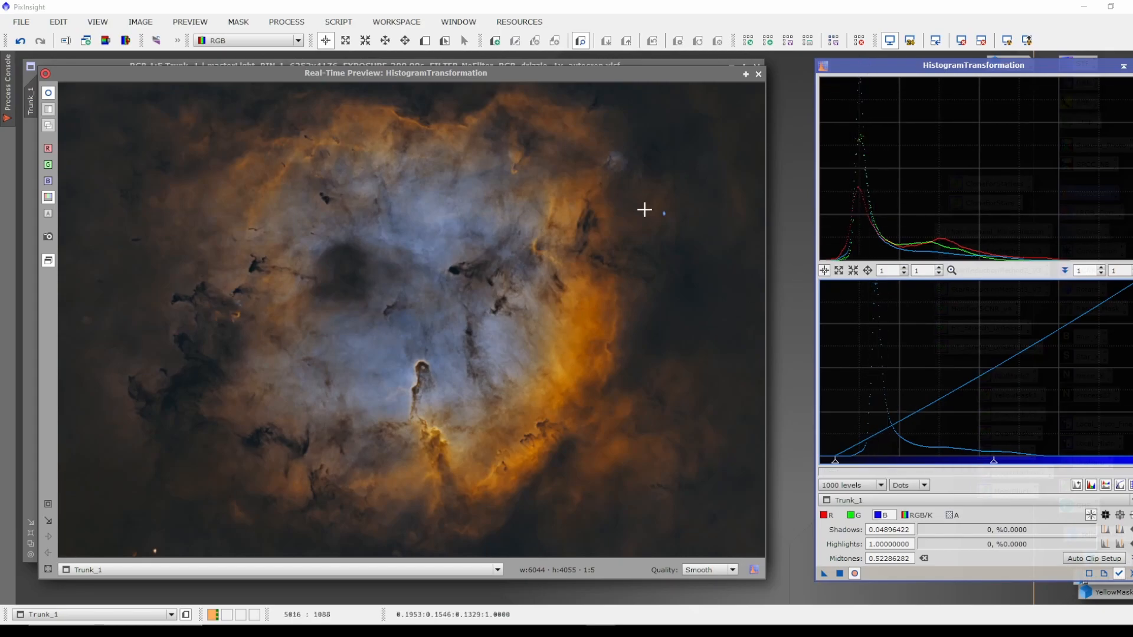
left_click(758, 75)
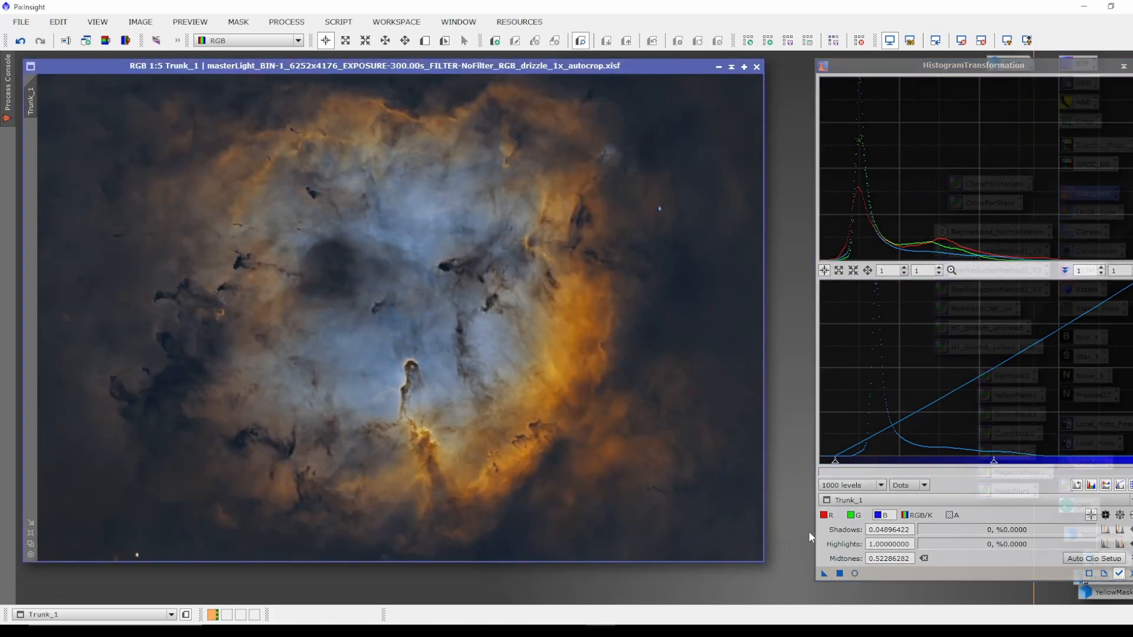
left_click_drag(824, 574, 449, 329)
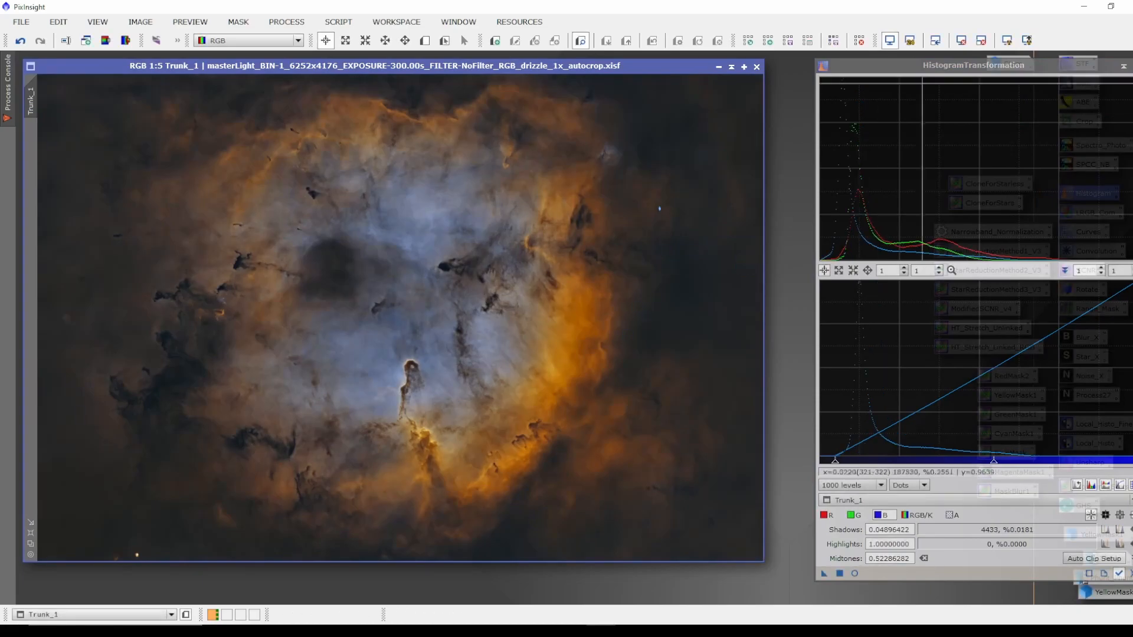
left_click(1132, 66)
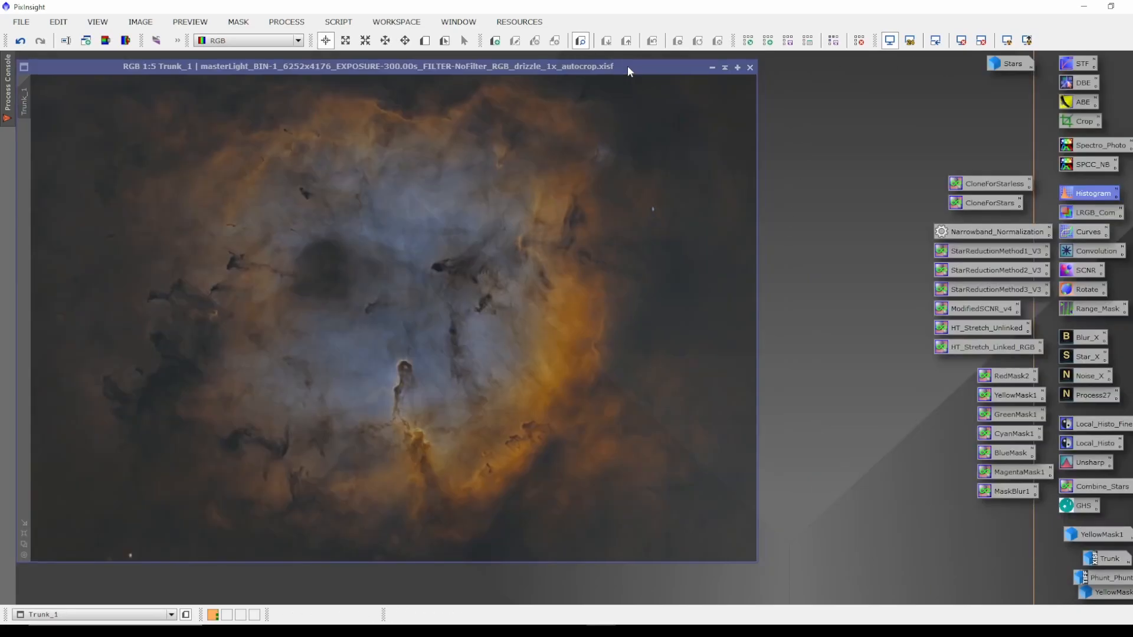
Apply SCNR to Trunk_1 removing green with Average Neutral protection, amount 0.75 and preserve lightness.
left_click_drag(628, 65, 629, 72)
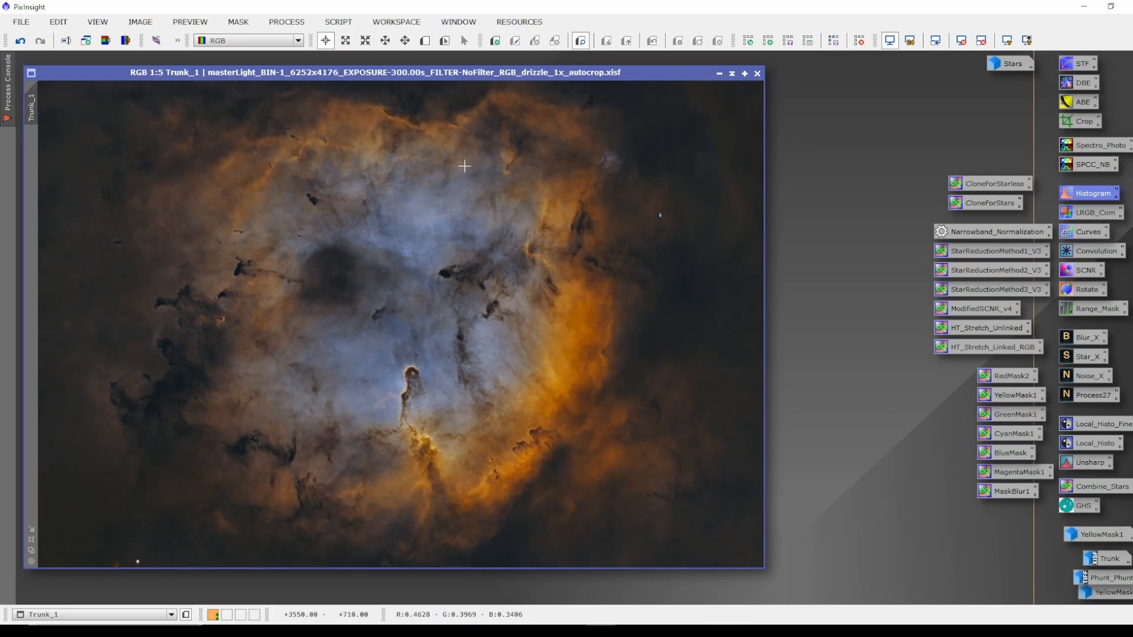
left_click_drag(411, 72, 419, 69)
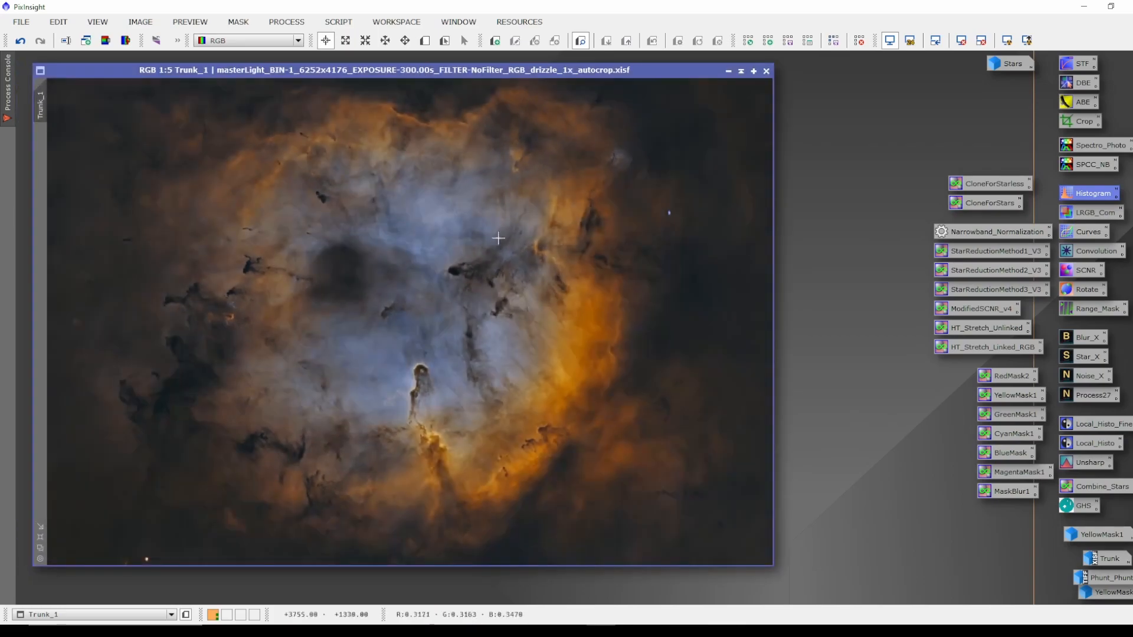
left_click(1086, 271)
double_click(1087, 272)
left_click_drag(843, 115, 938, 94)
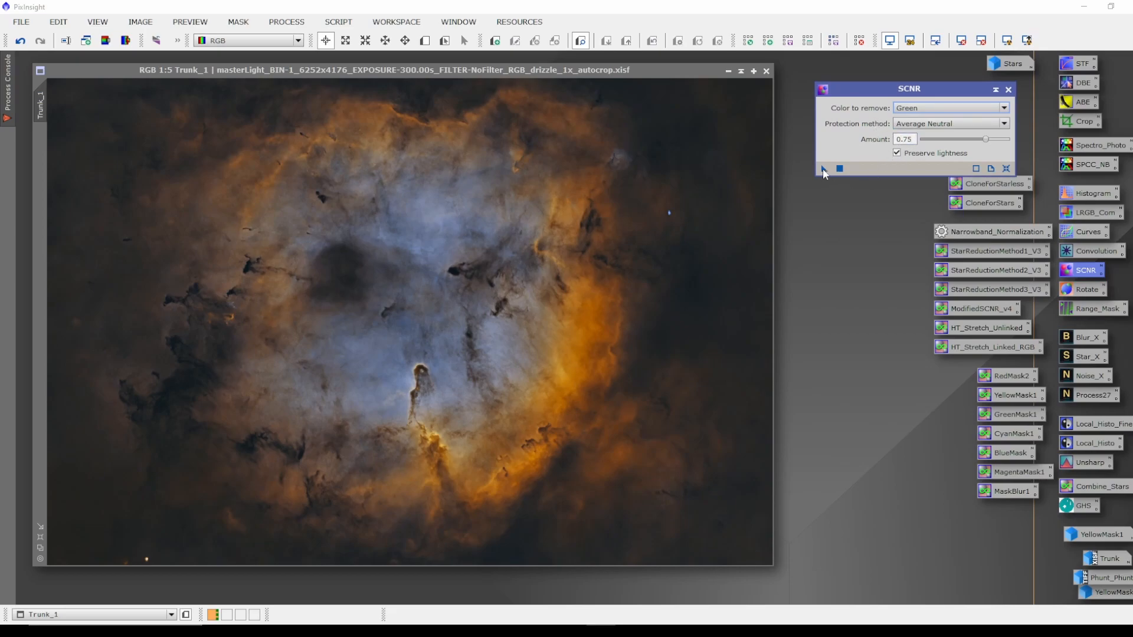
left_click_drag(823, 169, 435, 324)
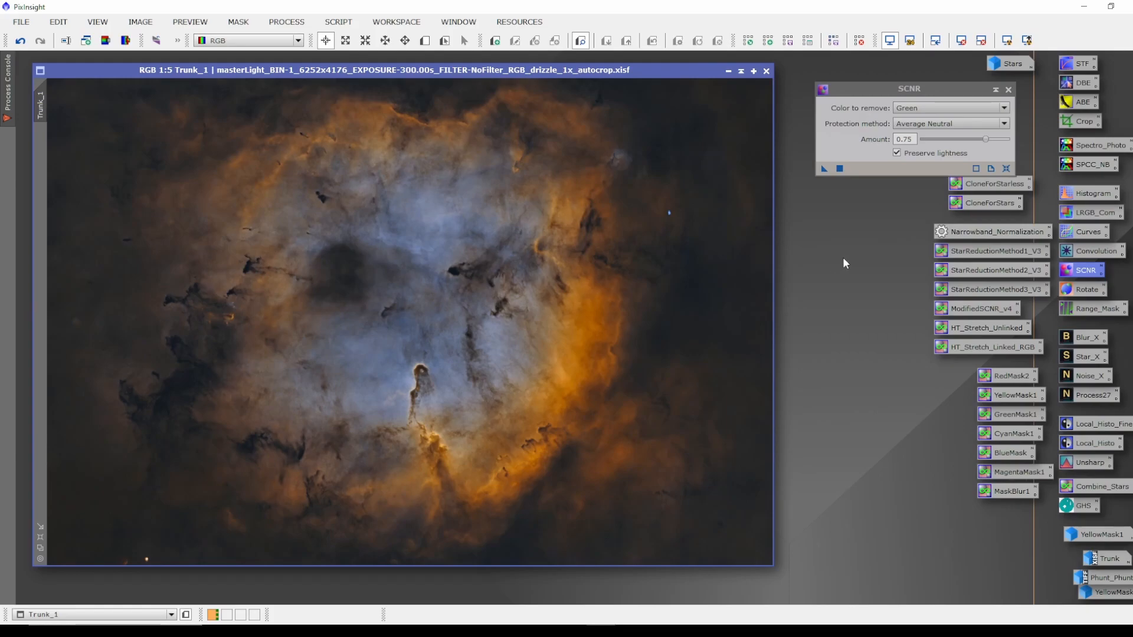
left_click(1008, 90)
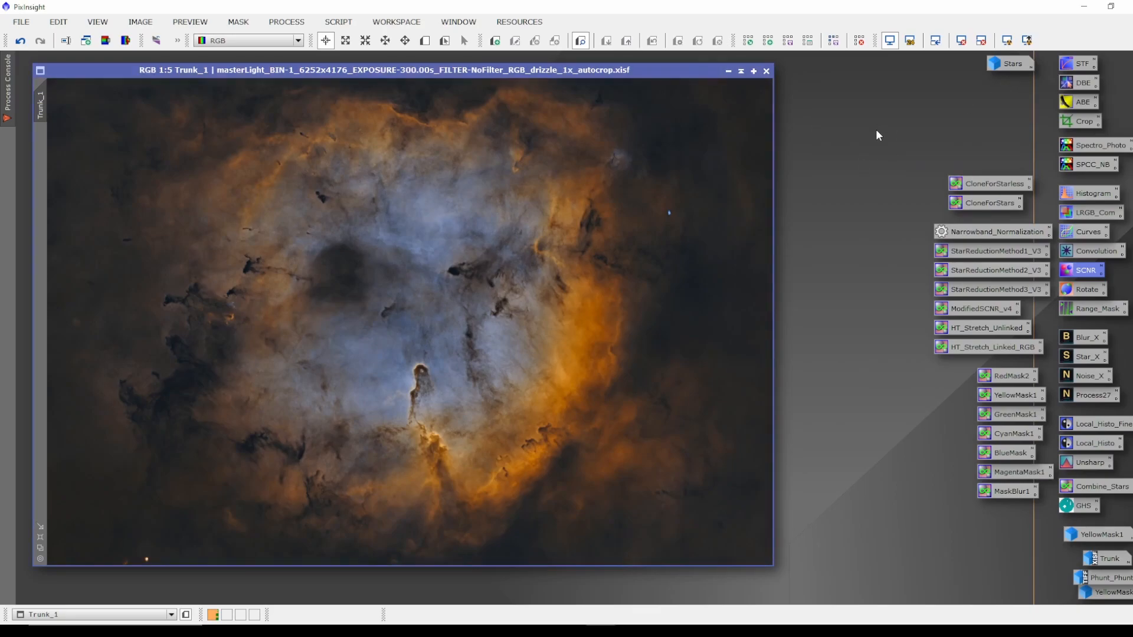
Run the DarkStructureEnhance script on Trunk_1 with 8 layers to remove and amount 0.30.
left_click_drag(659, 70, 659, 70)
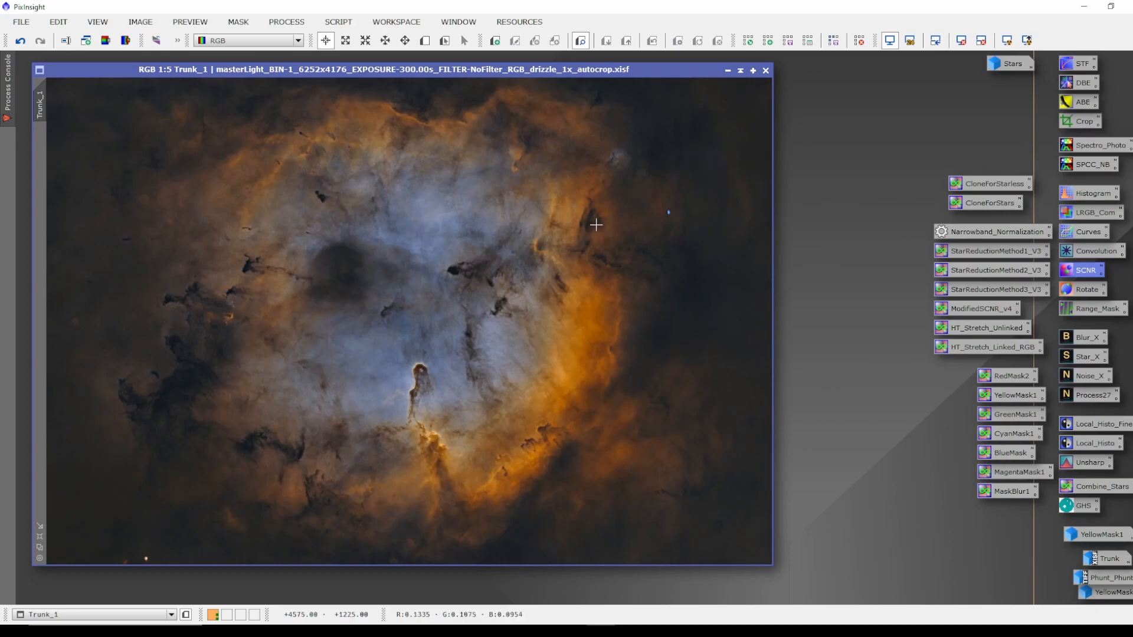
left_click(340, 23)
mouse_move(399, 210)
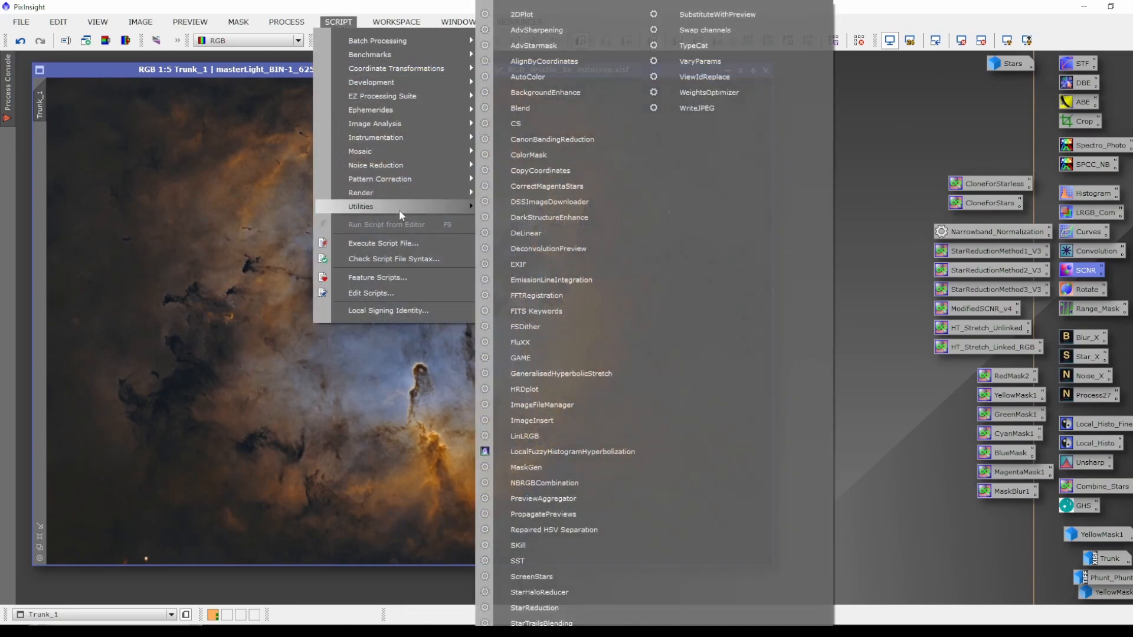
left_click(571, 218)
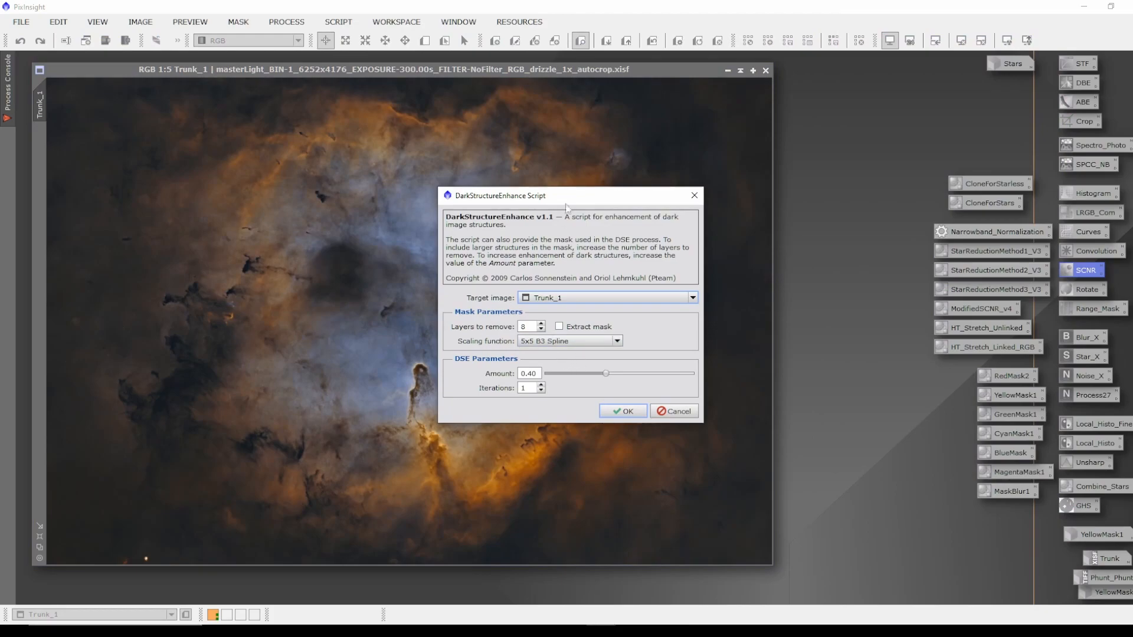
left_click_drag(590, 199, 767, 204)
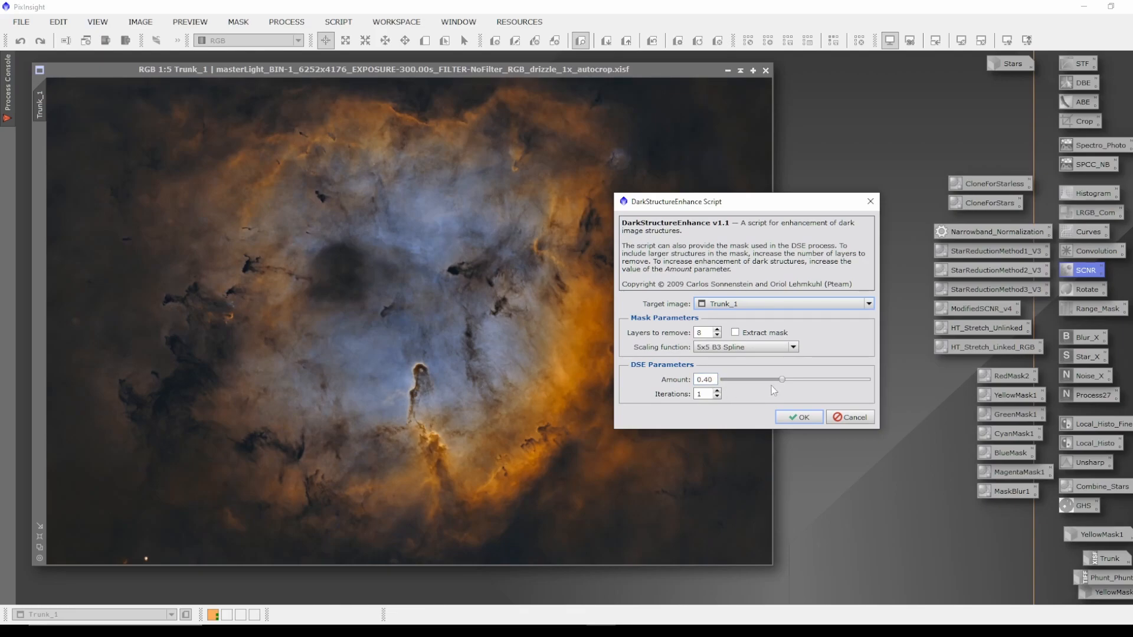
left_click_drag(782, 379, 774, 380)
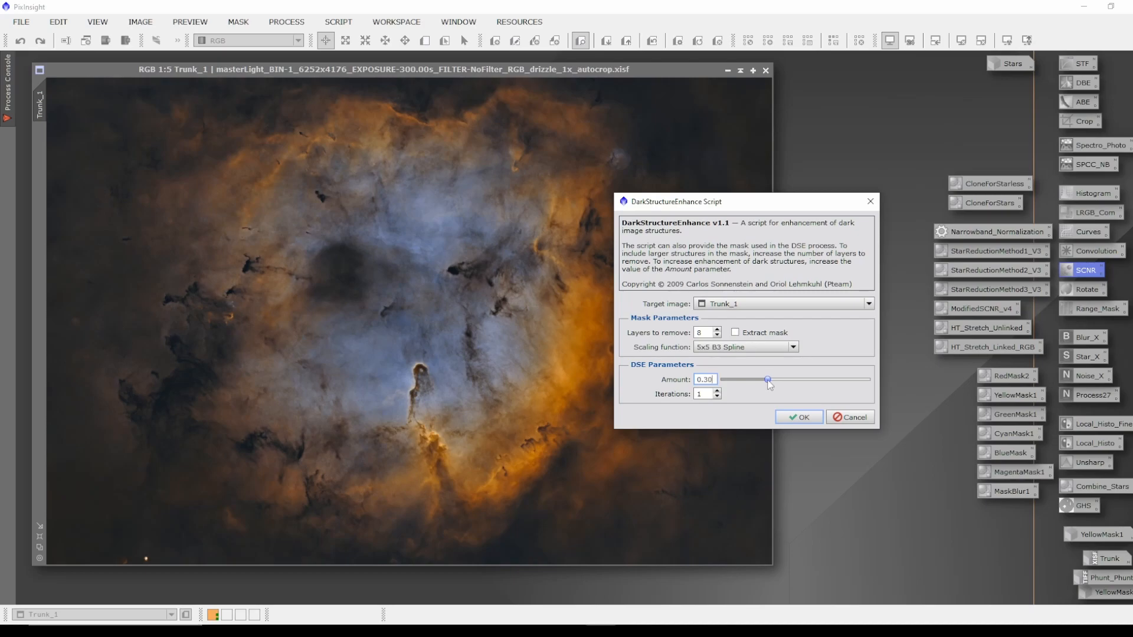
left_click(801, 417)
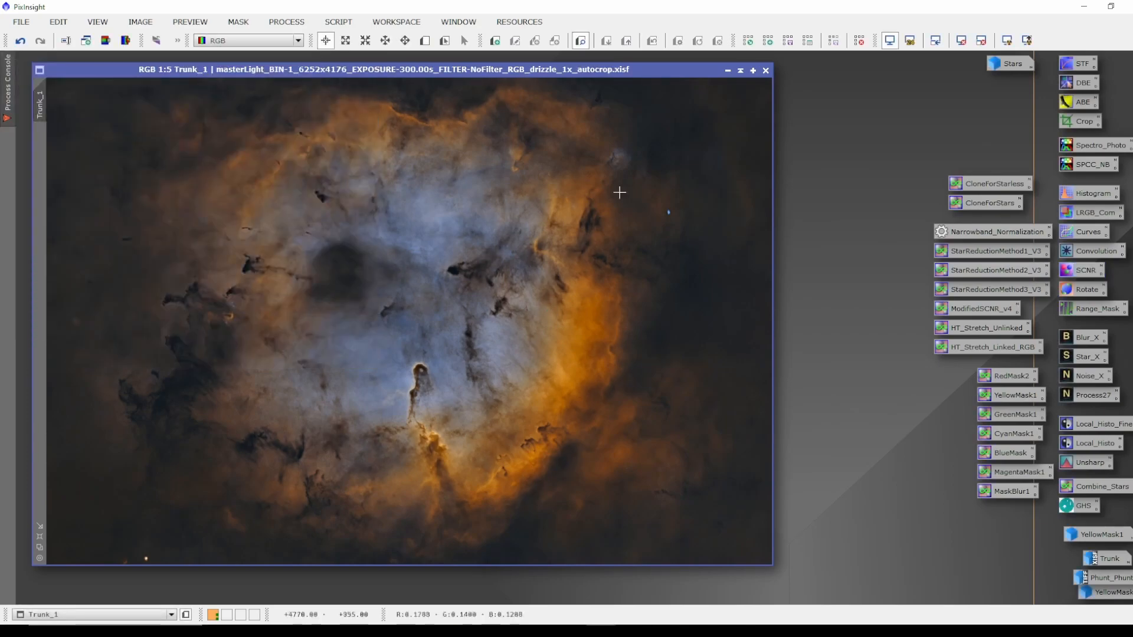
Undo and redo the dark structure enhancement twice to compare Trunk_1 before and after.
left_click(21, 42)
left_click(40, 42)
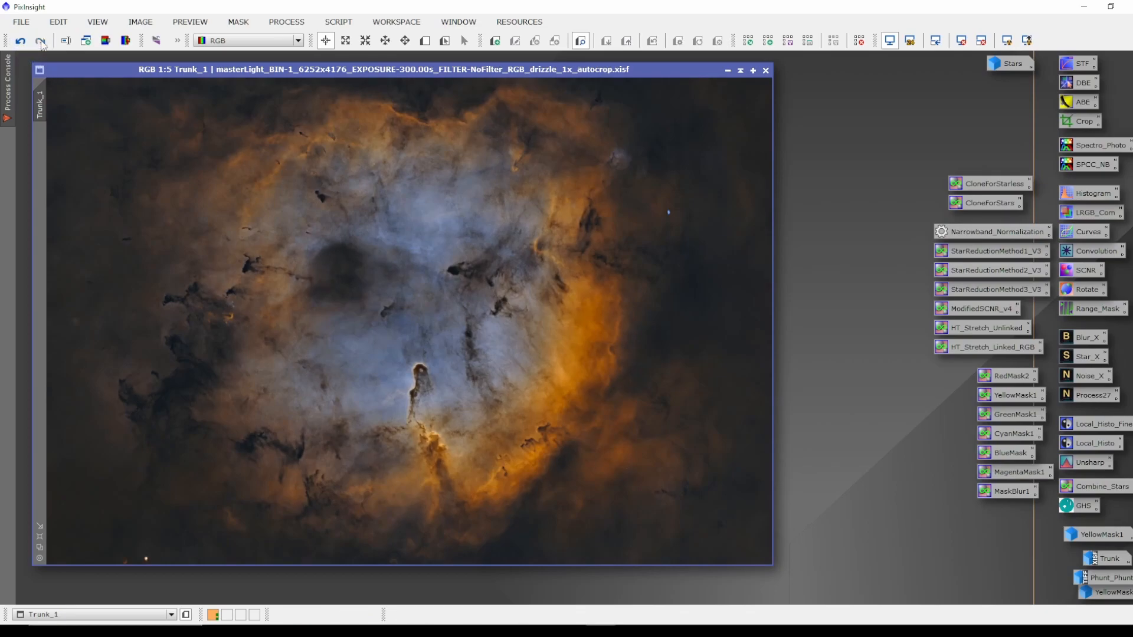
left_click(20, 43)
left_click(40, 42)
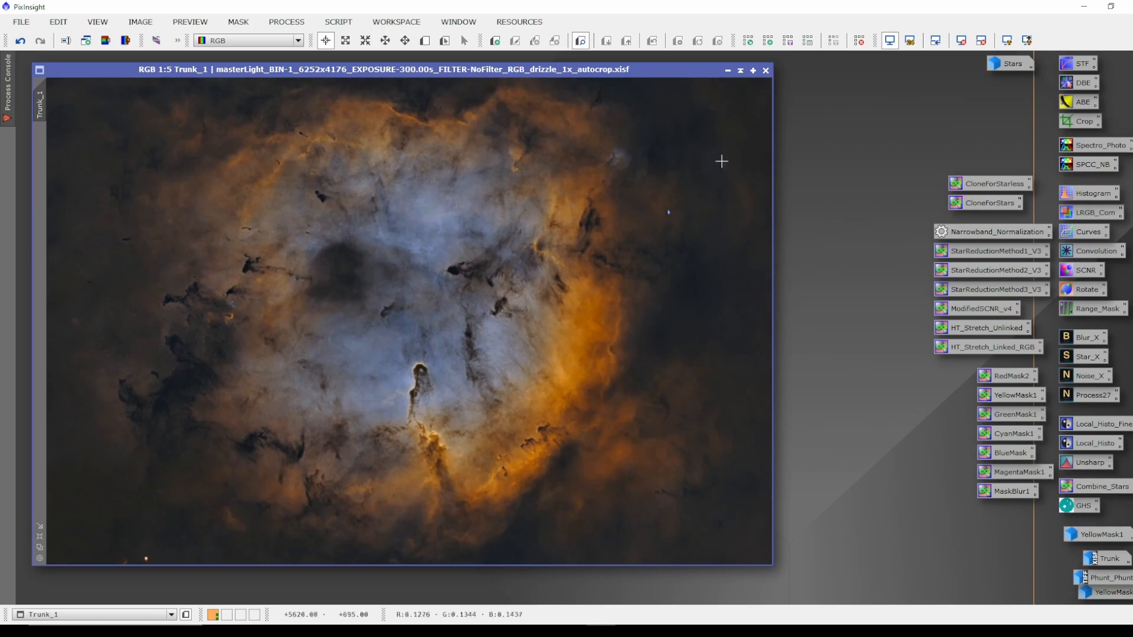
left_click_drag(608, 73, 593, 68)
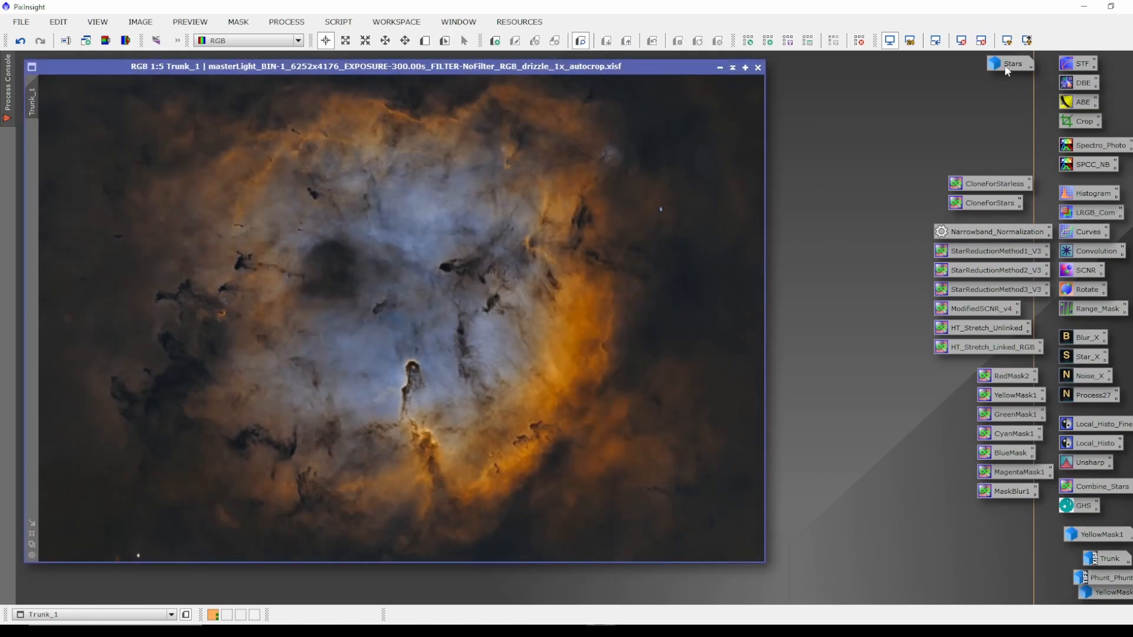
Open the Stars image to view it, iconify it, and inspect the Combine_Stars PixelMath expression before closing it.
double_click(1004, 65)
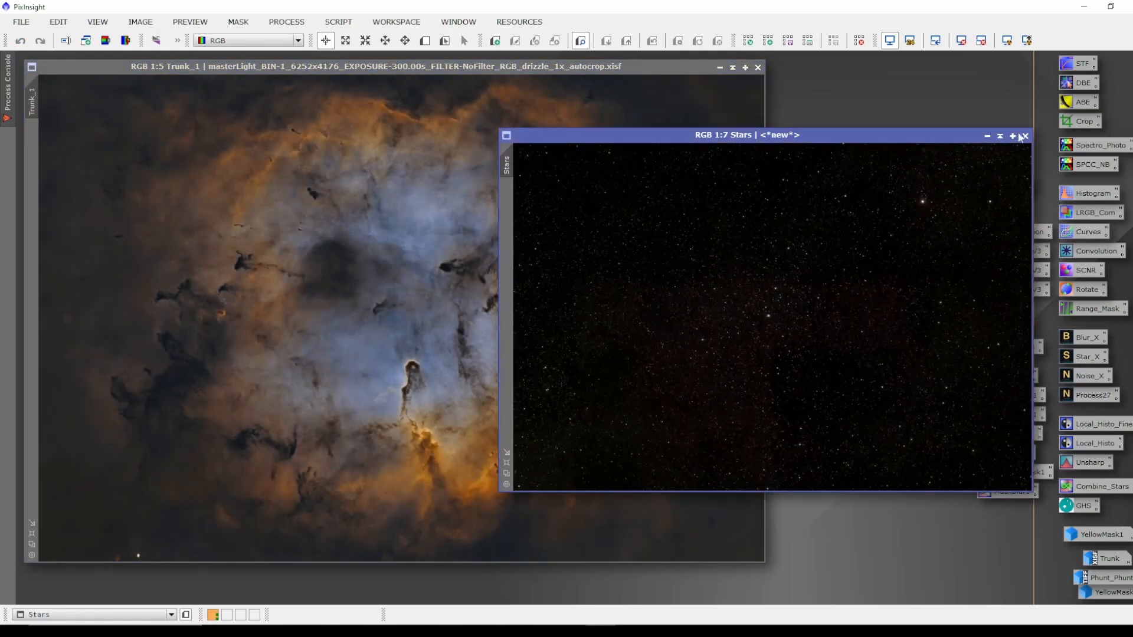
left_click(987, 135)
double_click(1091, 487)
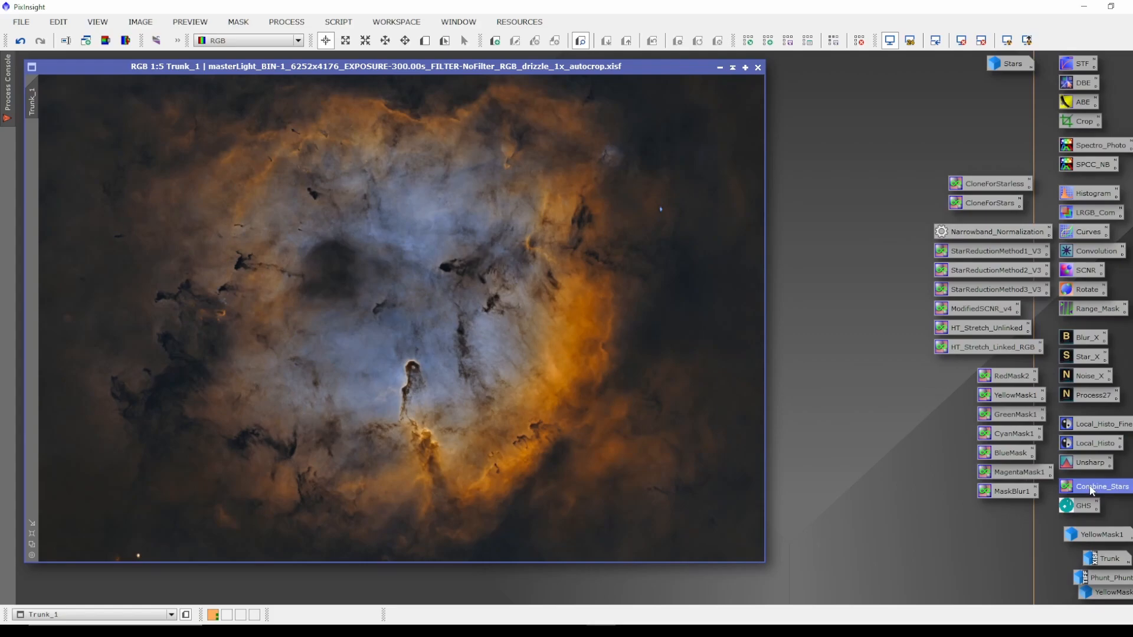
left_click_drag(738, 276, 728, 273)
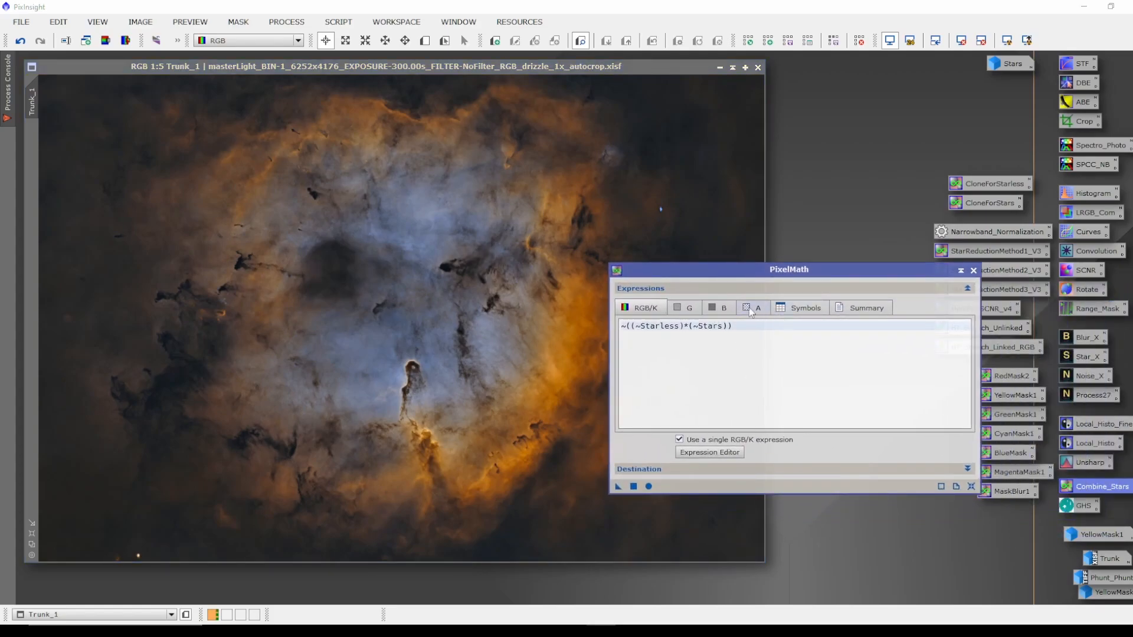
left_click(973, 271)
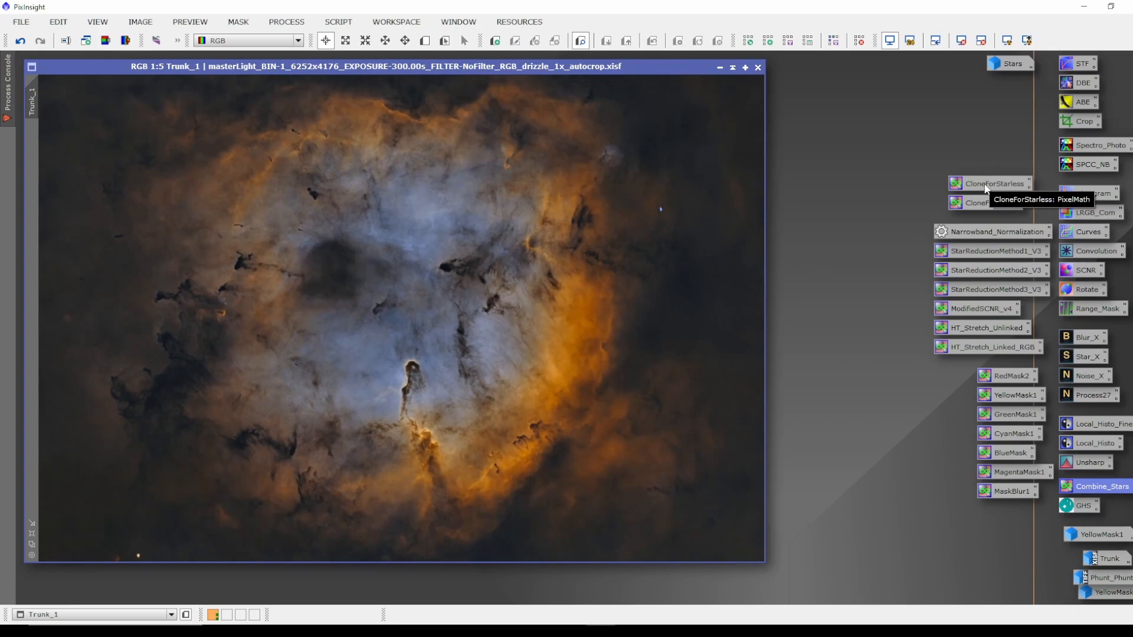
Create a Starless copy of Trunk_1 with the CloneForStarless PixelMath instance and iconify it.
left_click_drag(986, 188, 564, 269)
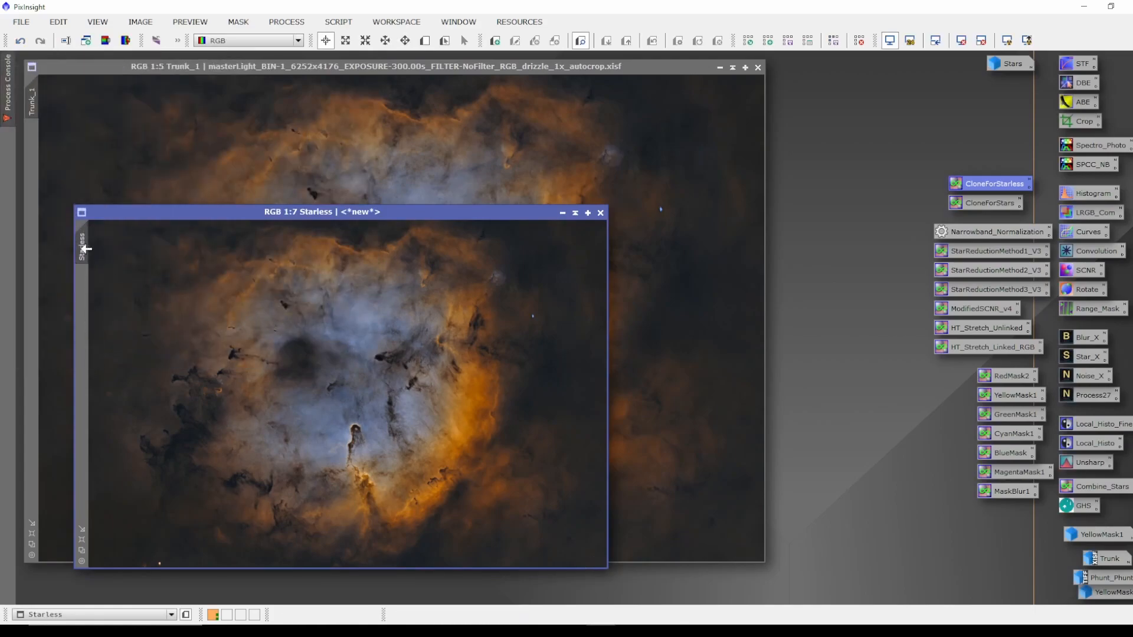
left_click(562, 214)
left_click_drag(377, 399, 1017, 80)
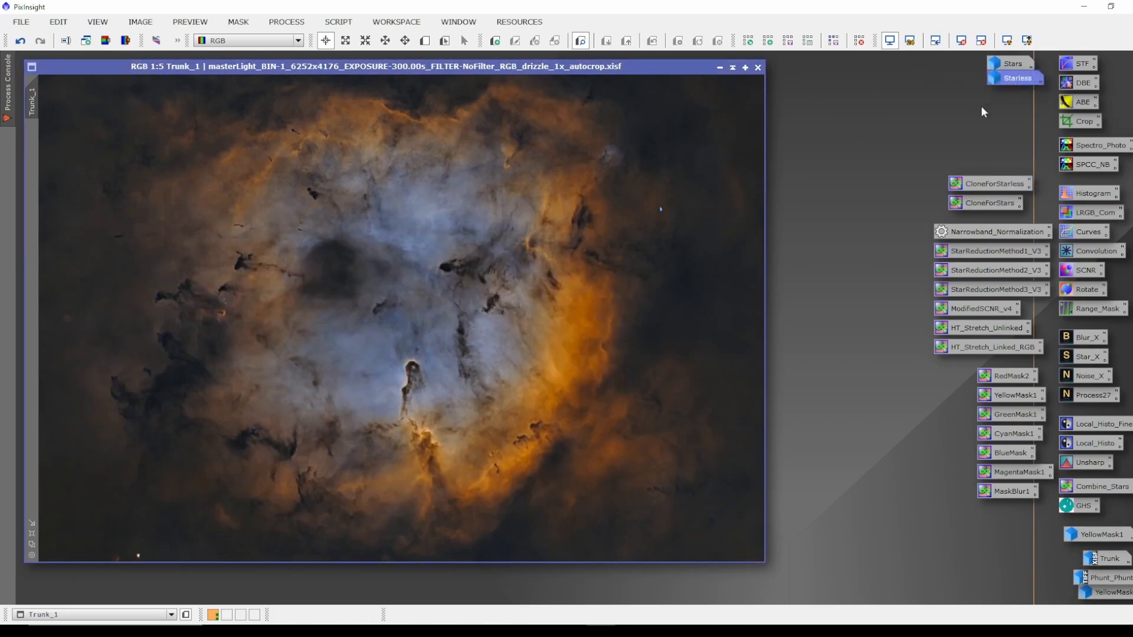
Apply the Combine_Stars PixelMath expression ~((~Starless)*(~Stars)) to Trunk_1 to screen the stars back in.
left_click_drag(610, 67, 611, 69)
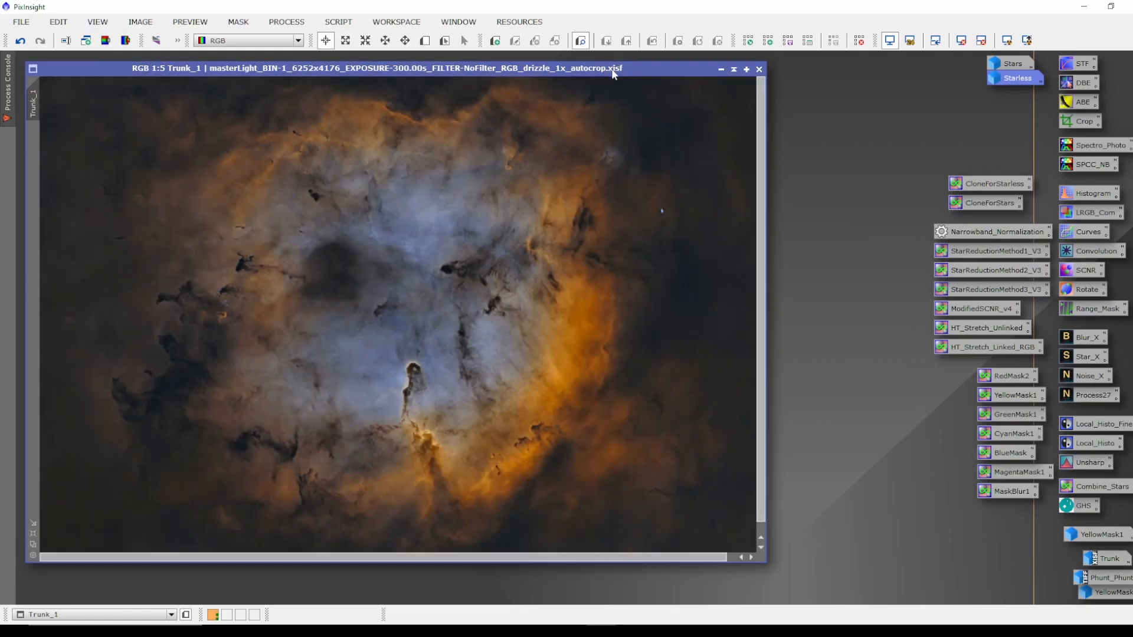
left_click(33, 534)
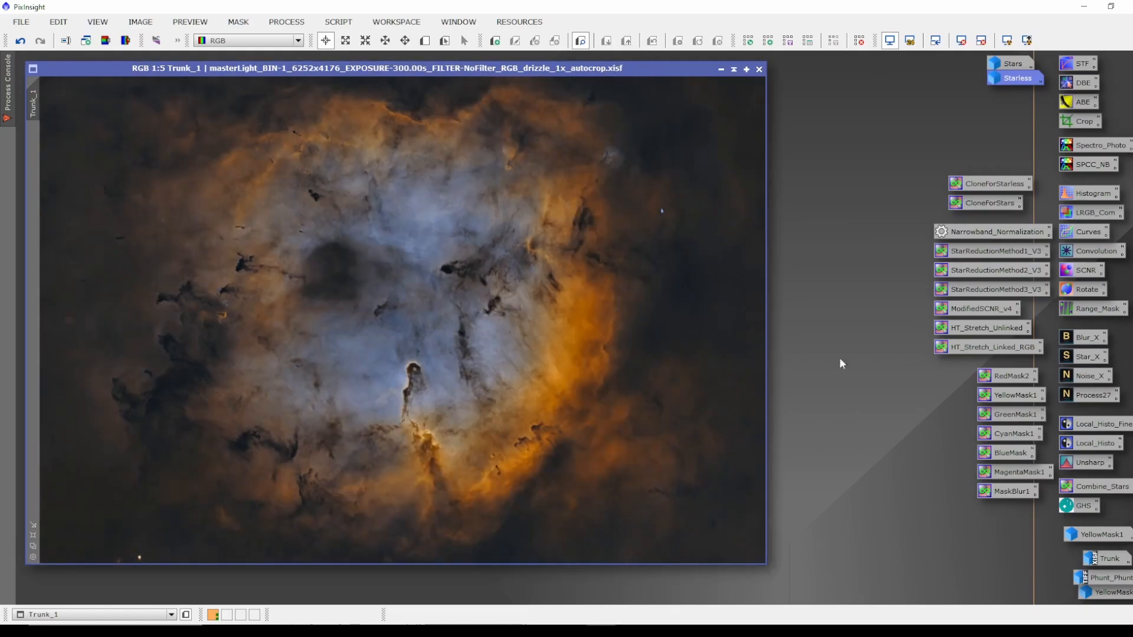
double_click(1100, 487)
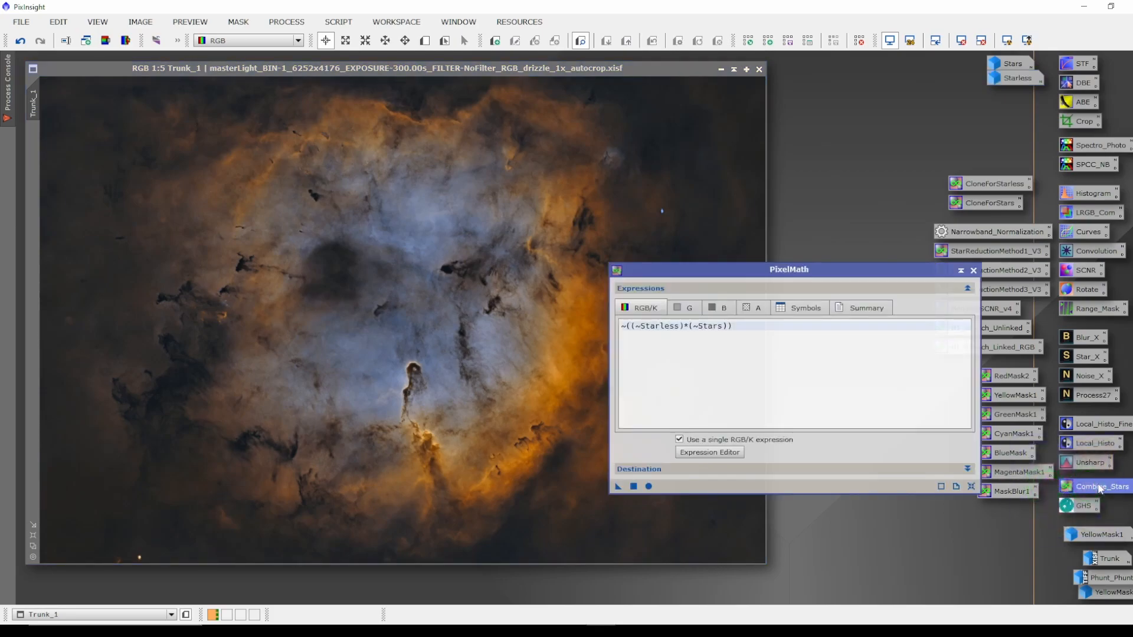
left_click_drag(825, 270, 783, 299)
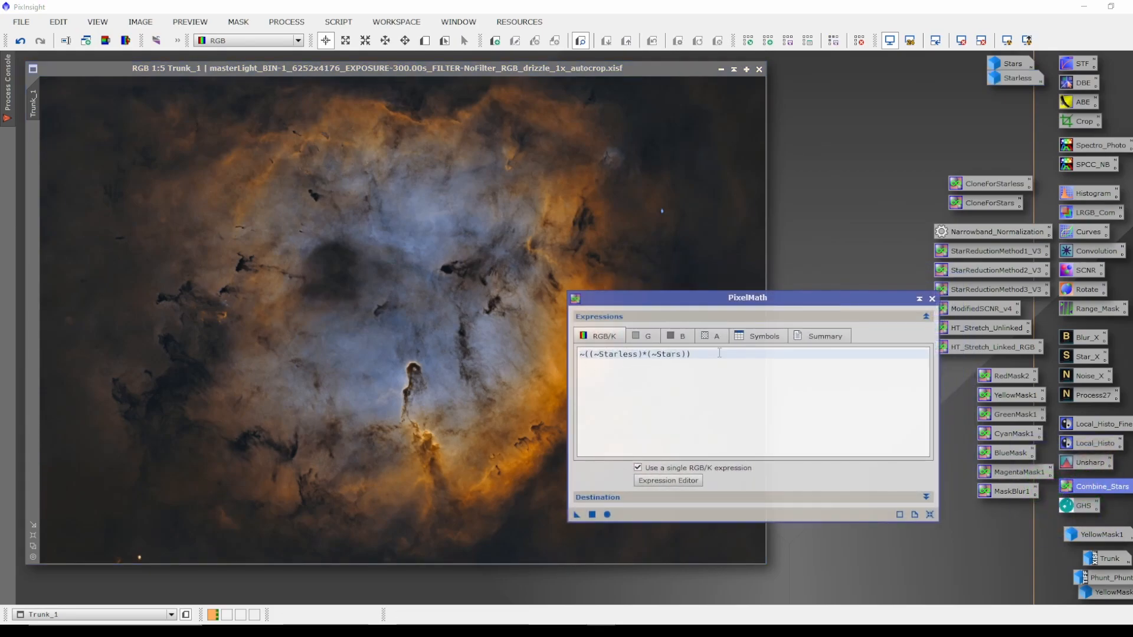
double_click(1091, 358)
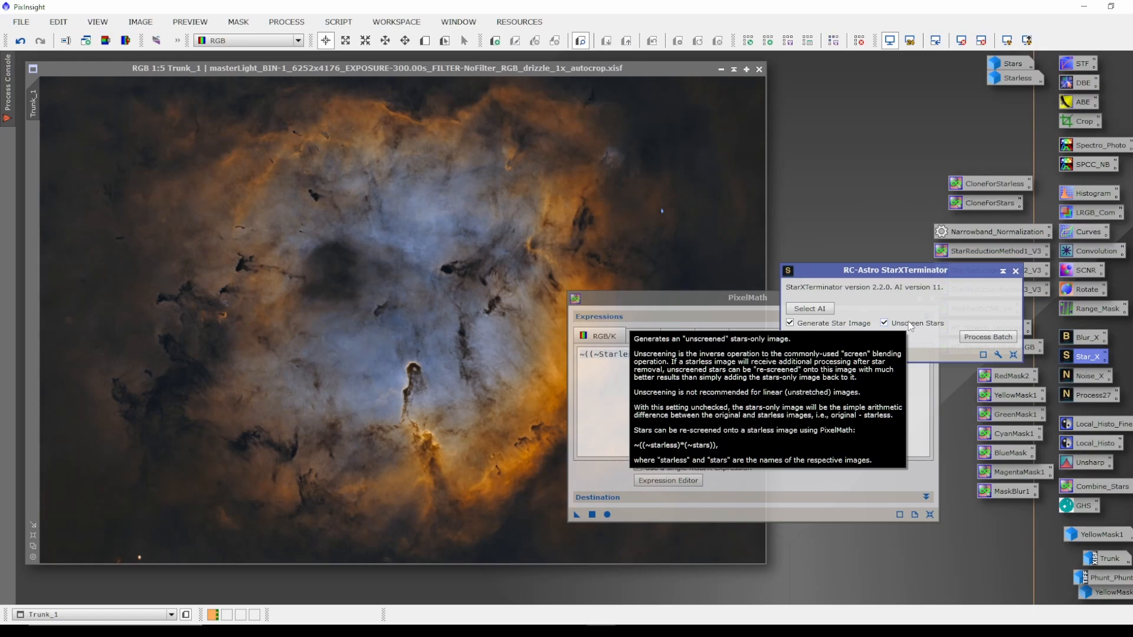
left_click(1014, 272)
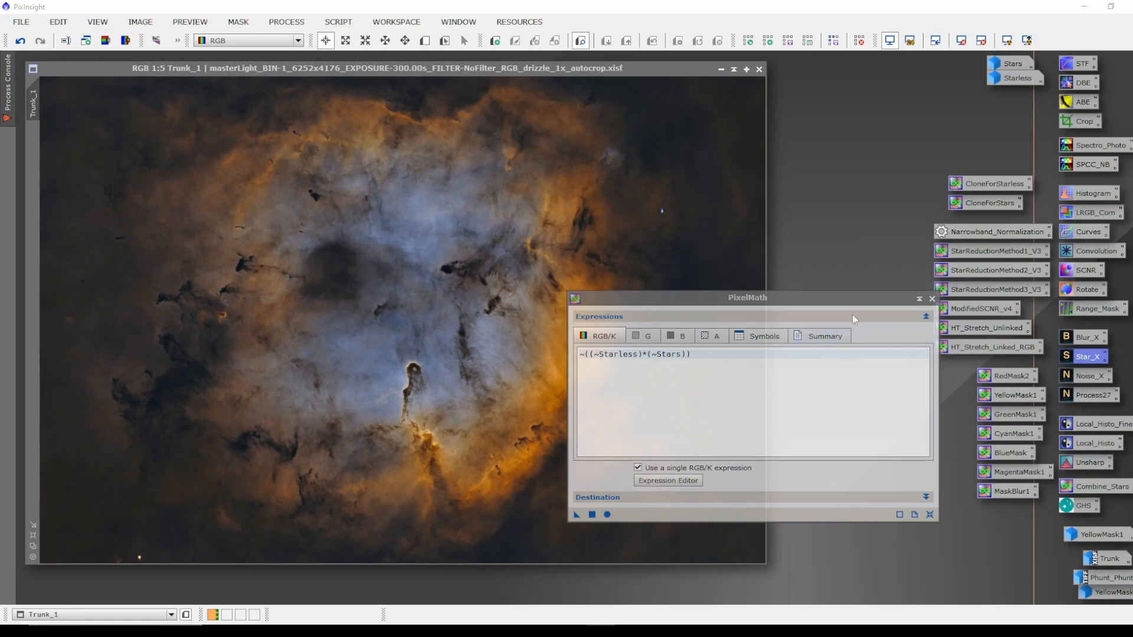
left_click(932, 299)
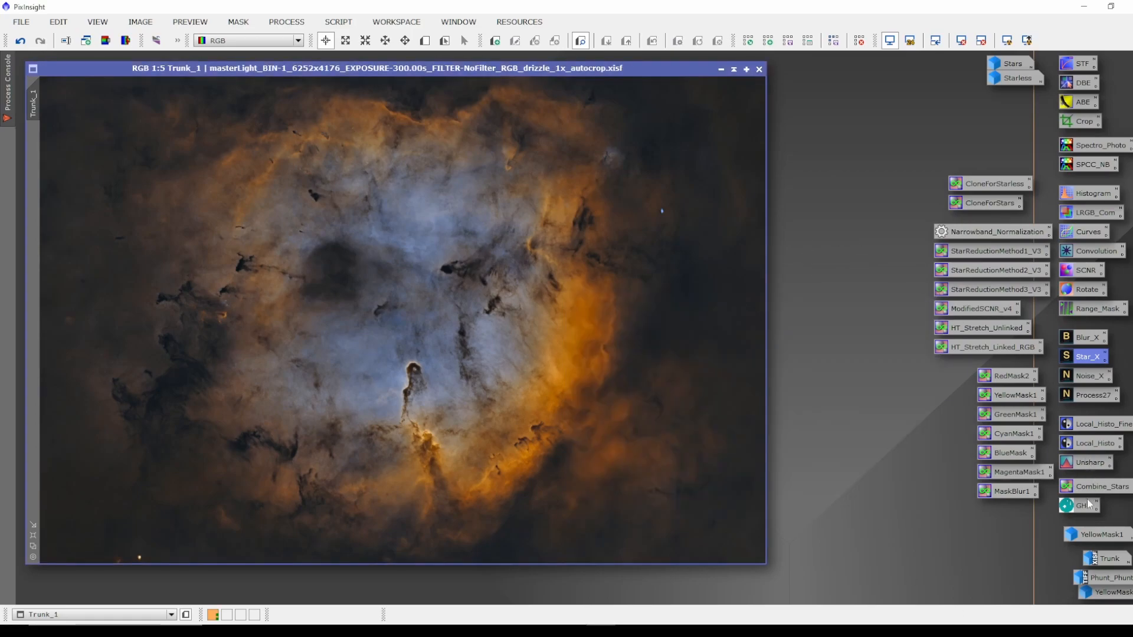
left_click_drag(1101, 487, 431, 351)
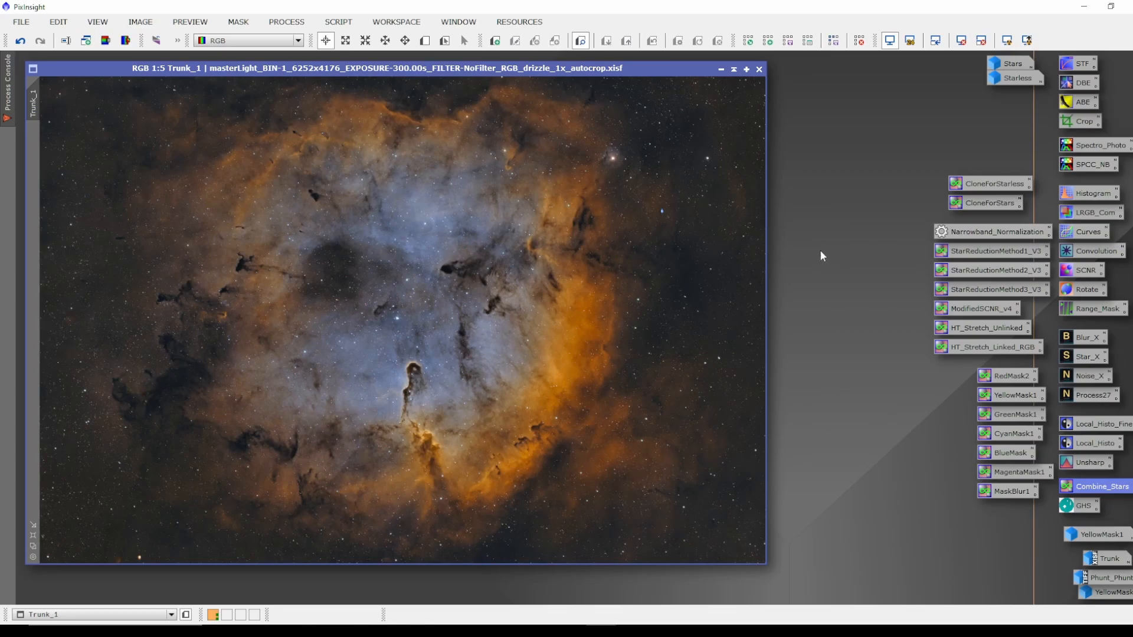
Zoom in to inspect the recombined stars on Trunk_1 and review the NoiseXTerminator settings.
left_click_drag(526, 69, 533, 73)
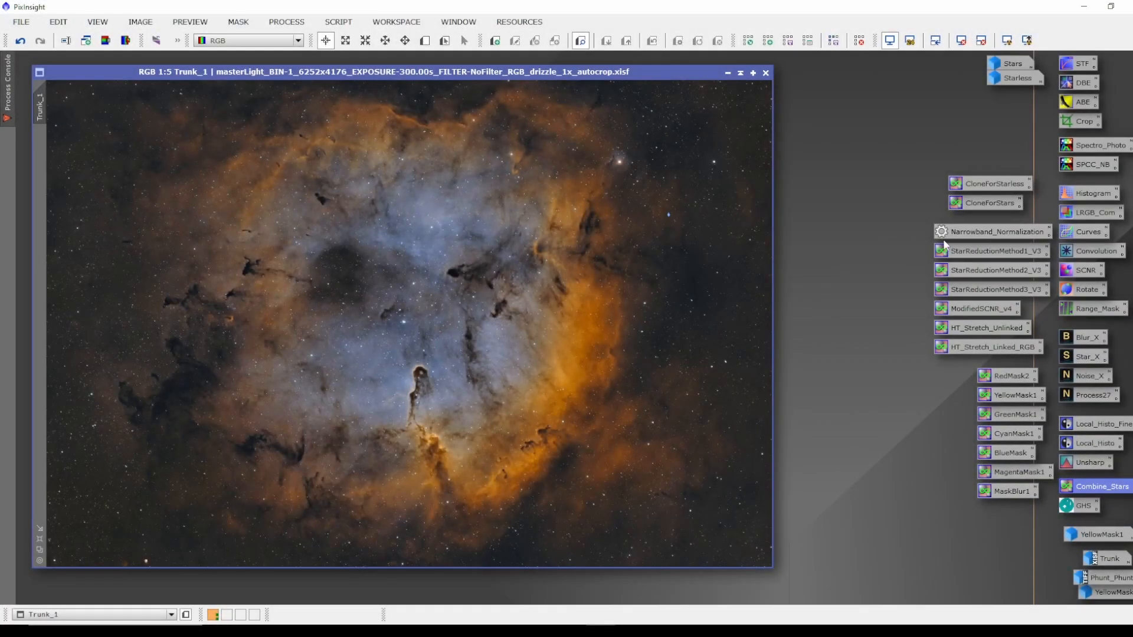
scroll(676, 295, "up", 8)
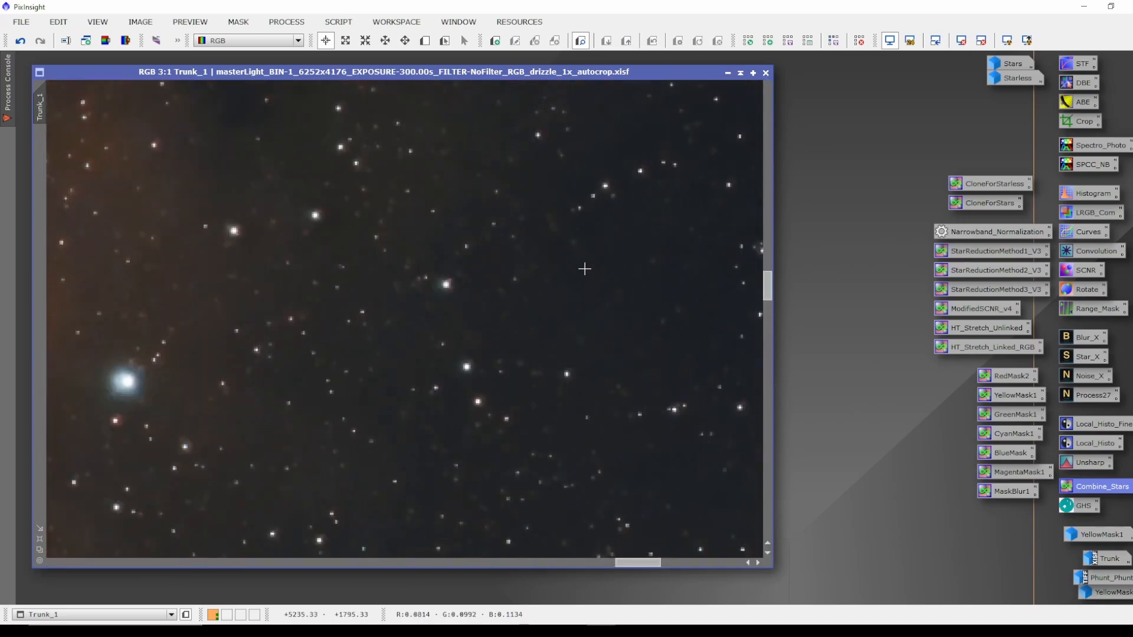
scroll(496, 282, "down", 2)
scroll(328, 287, "up", 1)
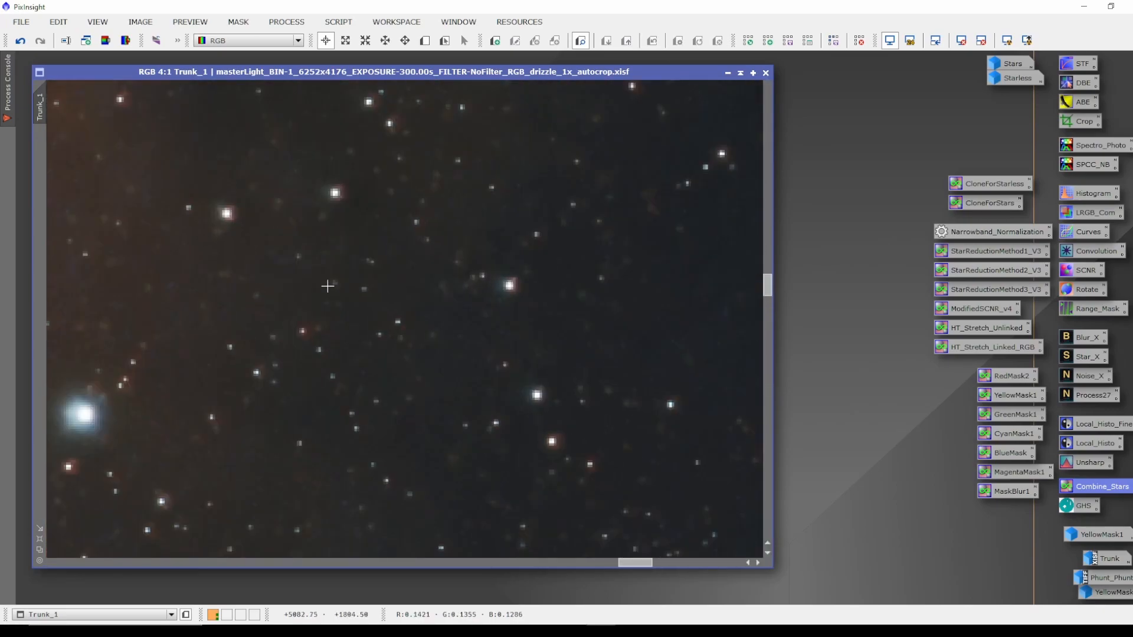
scroll(385, 253, "down", 8)
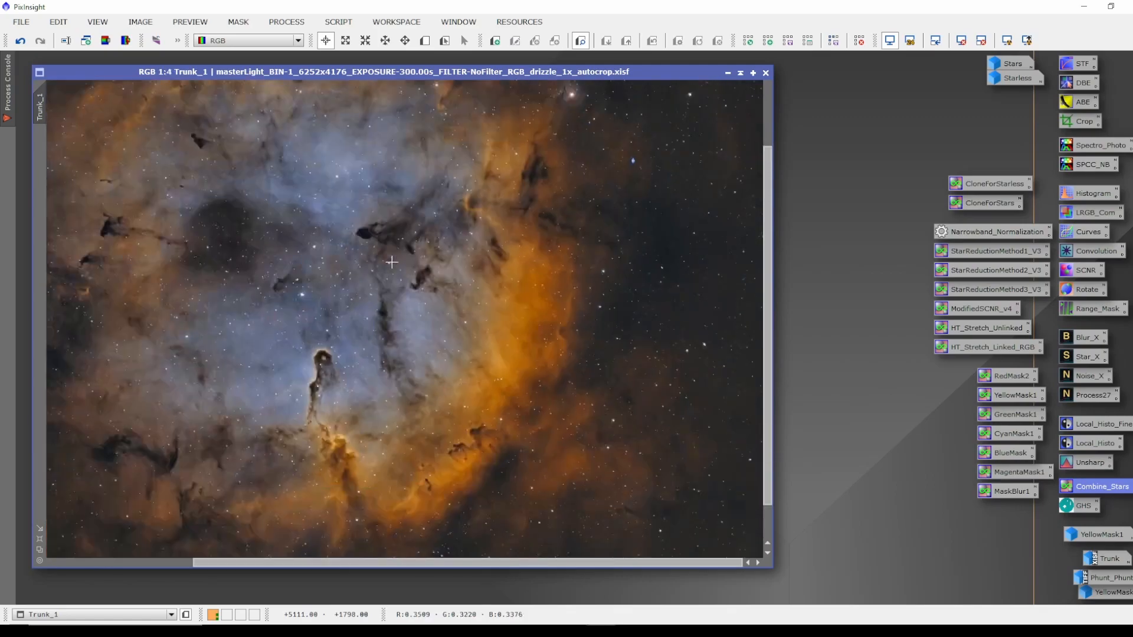
scroll(365, 275, "up", 1)
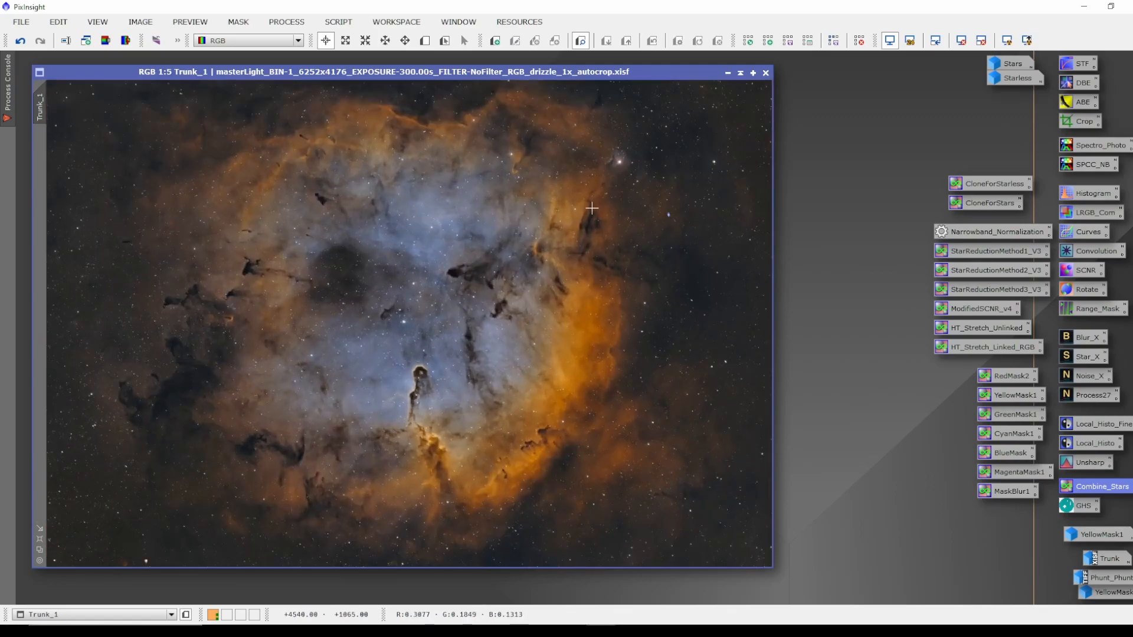
double_click(1095, 399)
left_click_drag(955, 349, 901, 352)
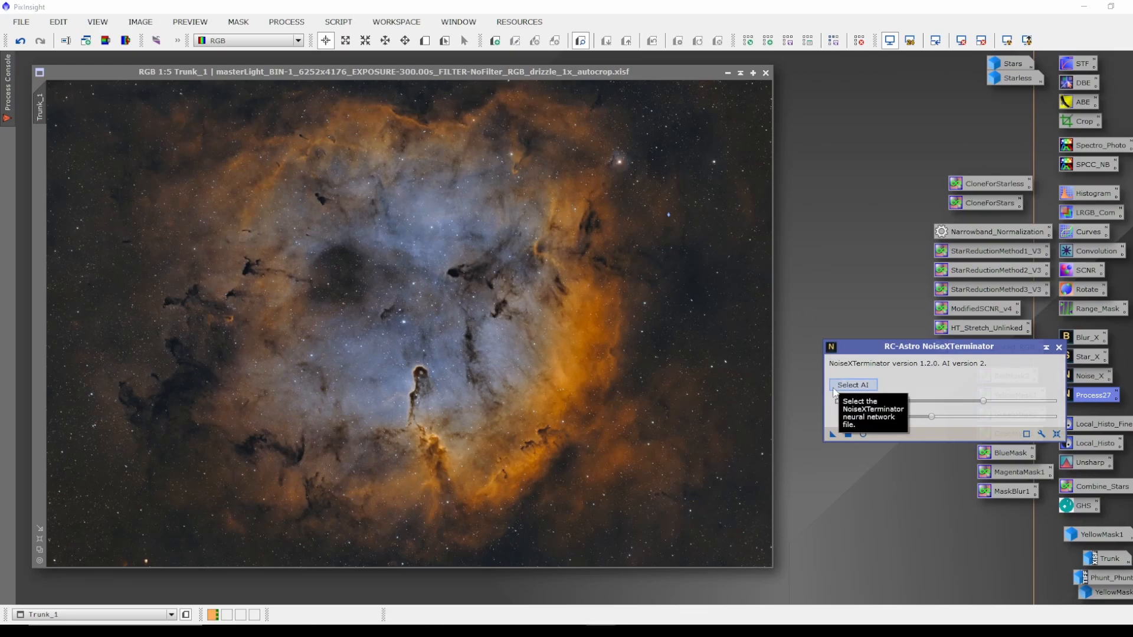
left_click(1059, 347)
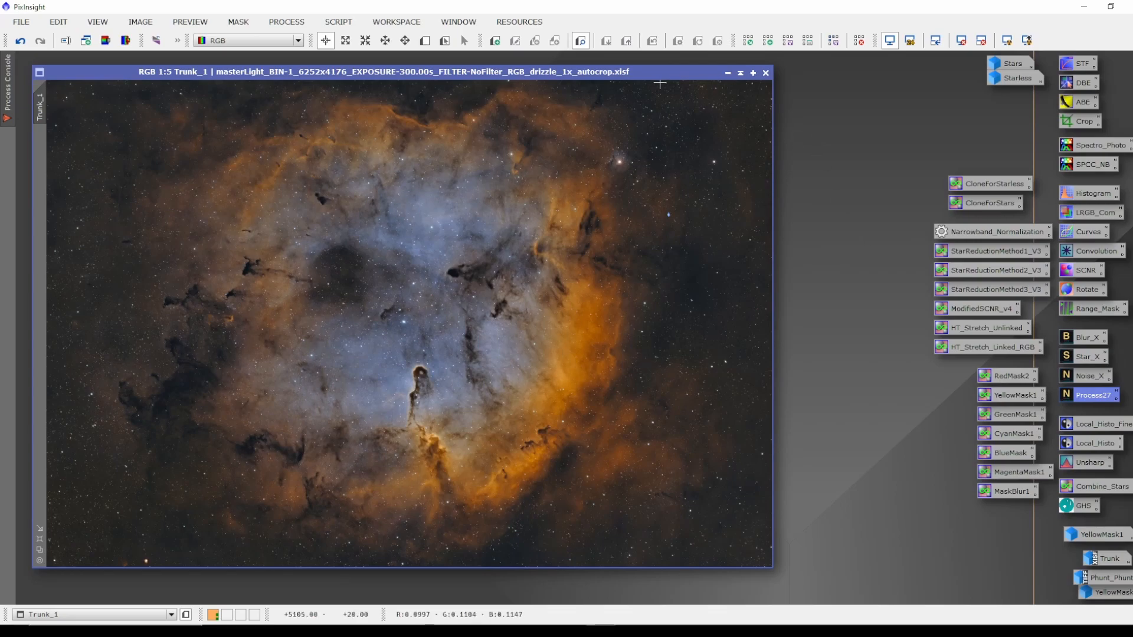
left_click_drag(662, 71, 665, 71)
key("ctrl+y")
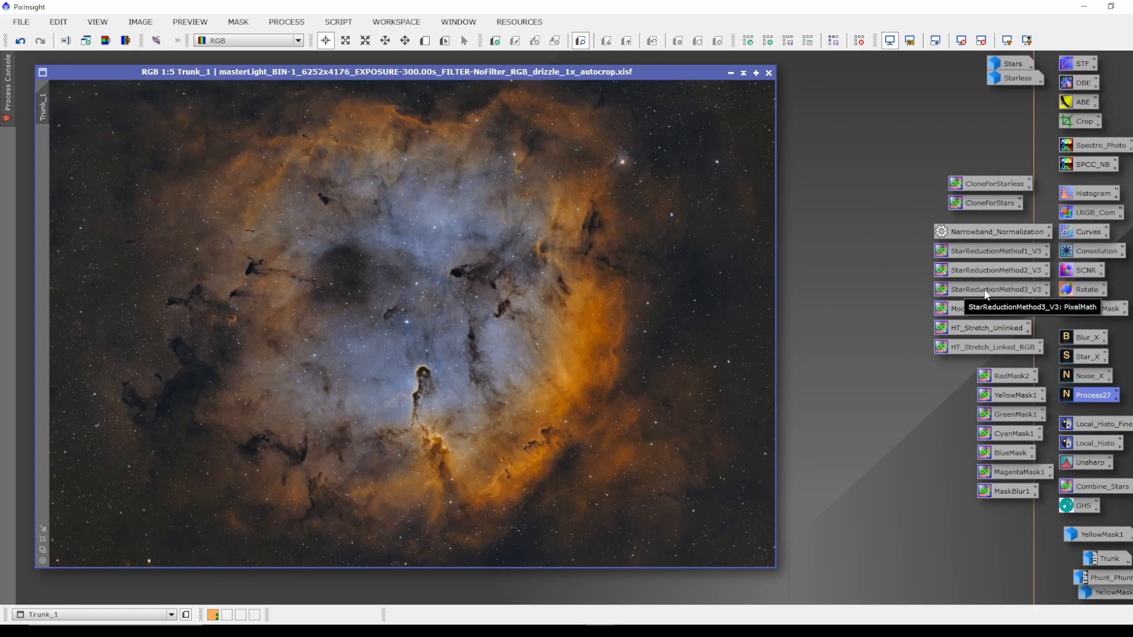
Apply StarReductionMethod3_V3 to Trunk_1, then undo and redo it twice to compare.
left_click_drag(983, 297, 457, 309)
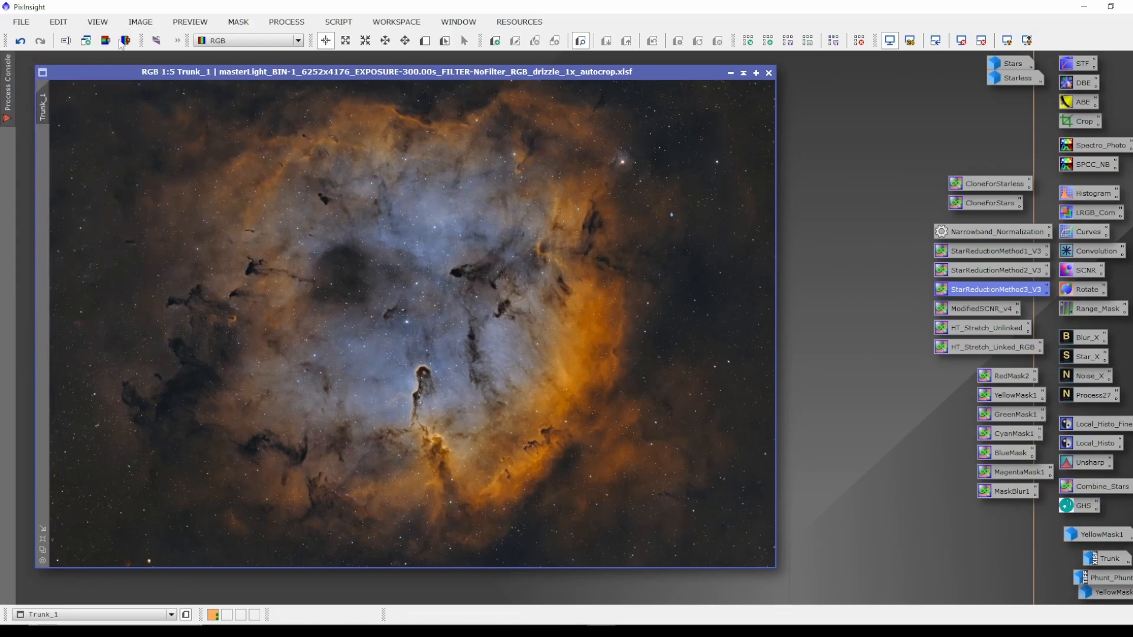
left_click(20, 41)
left_click(44, 46)
left_click(22, 43)
left_click(40, 41)
Open HistogramTransformation for Trunk_1 with a real-time preview and the combined RGB/K channel selected.
double_click(1079, 193)
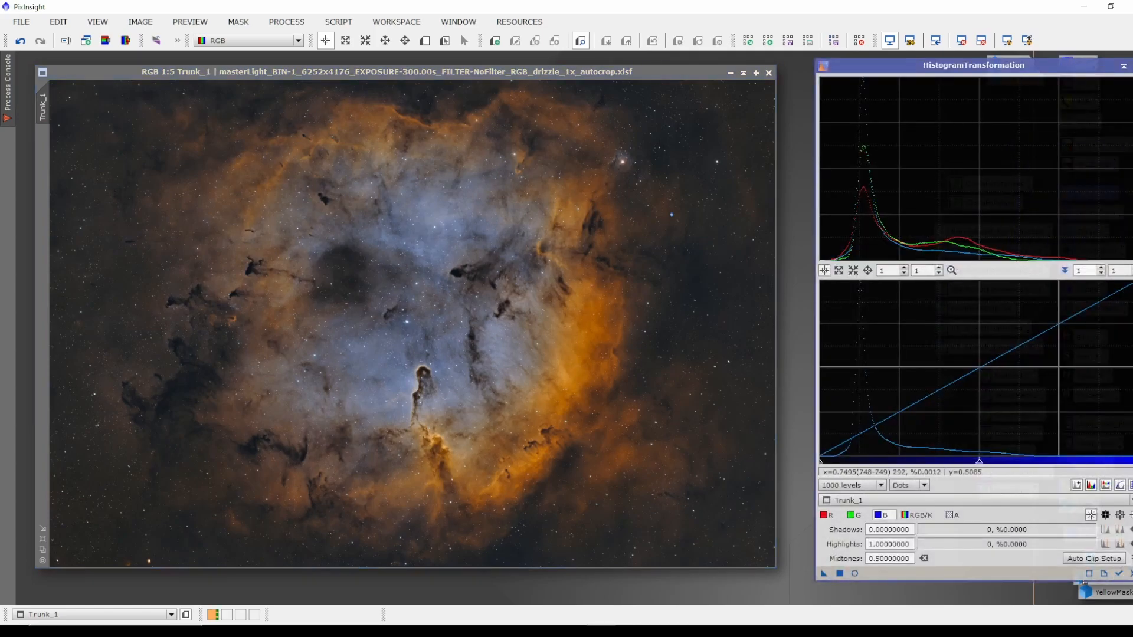
left_click(1118, 574)
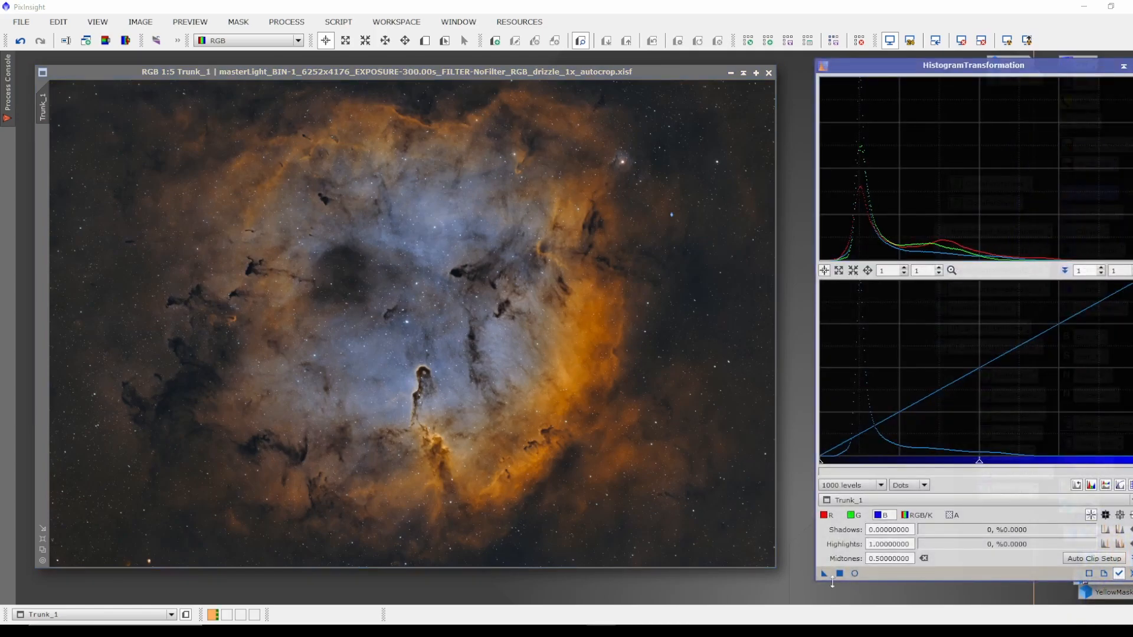
left_click(854, 574)
left_click(917, 515)
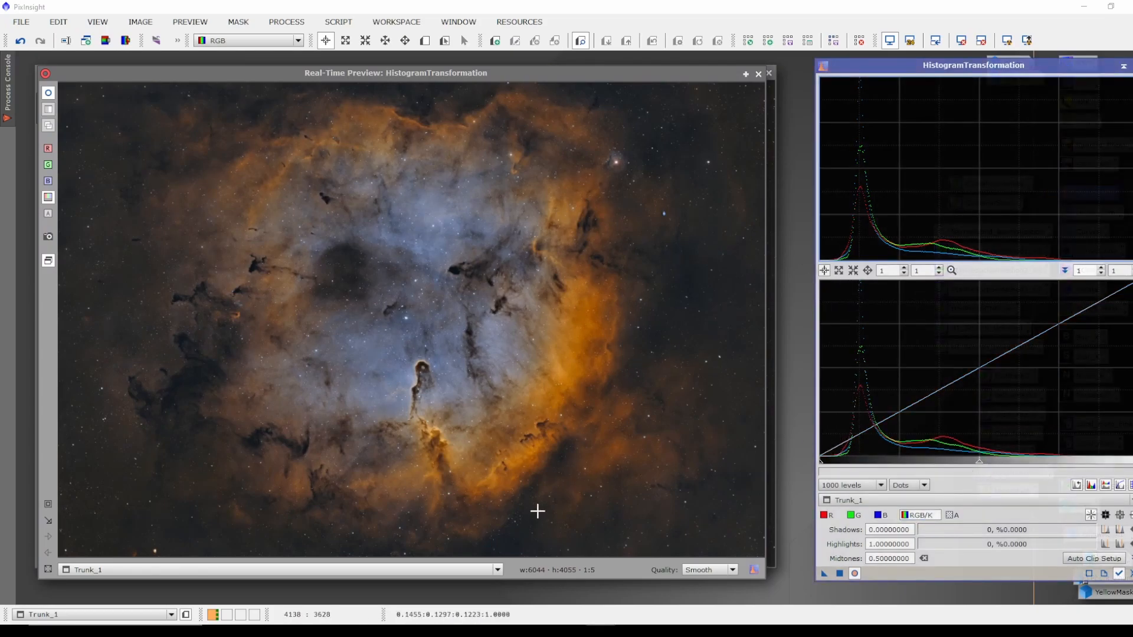
left_click_drag(820, 461, 819, 463)
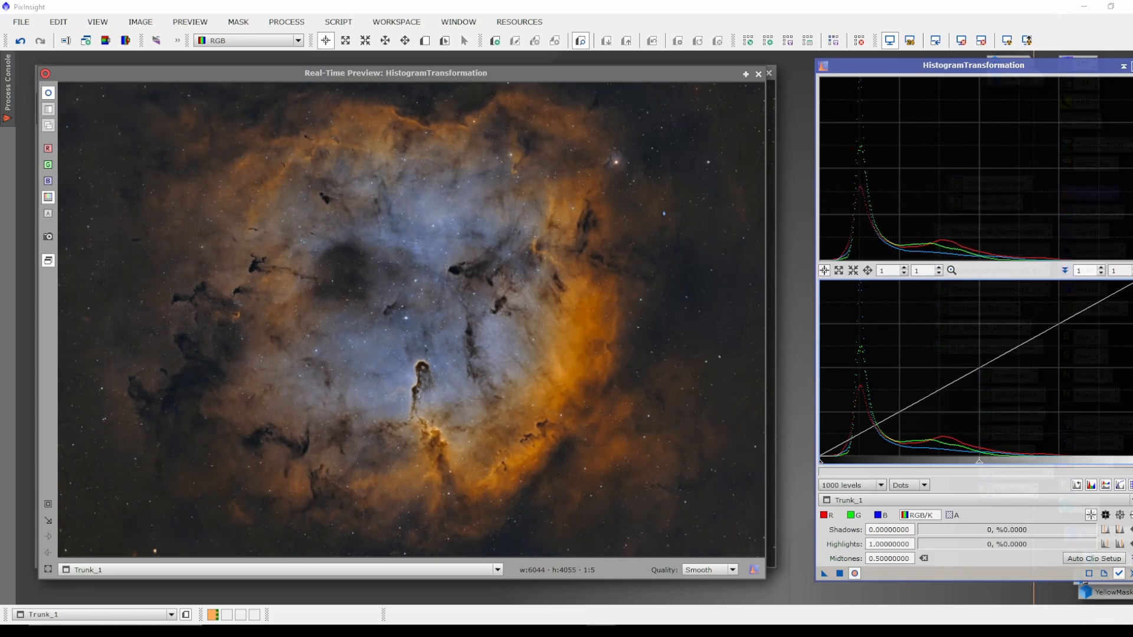